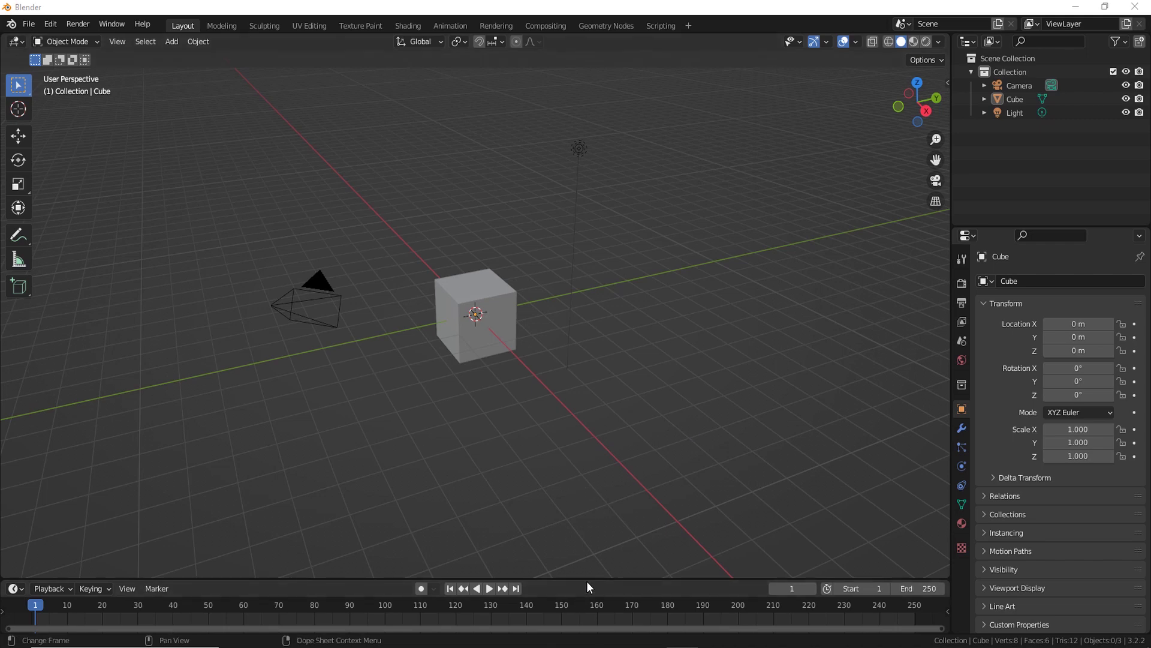
Raise the border between the 3D viewport and the timeline to enlarge the timeline.
{"action": "left_click_drag", "start_coordinate": [588, 579], "coordinate": [419, 555]}
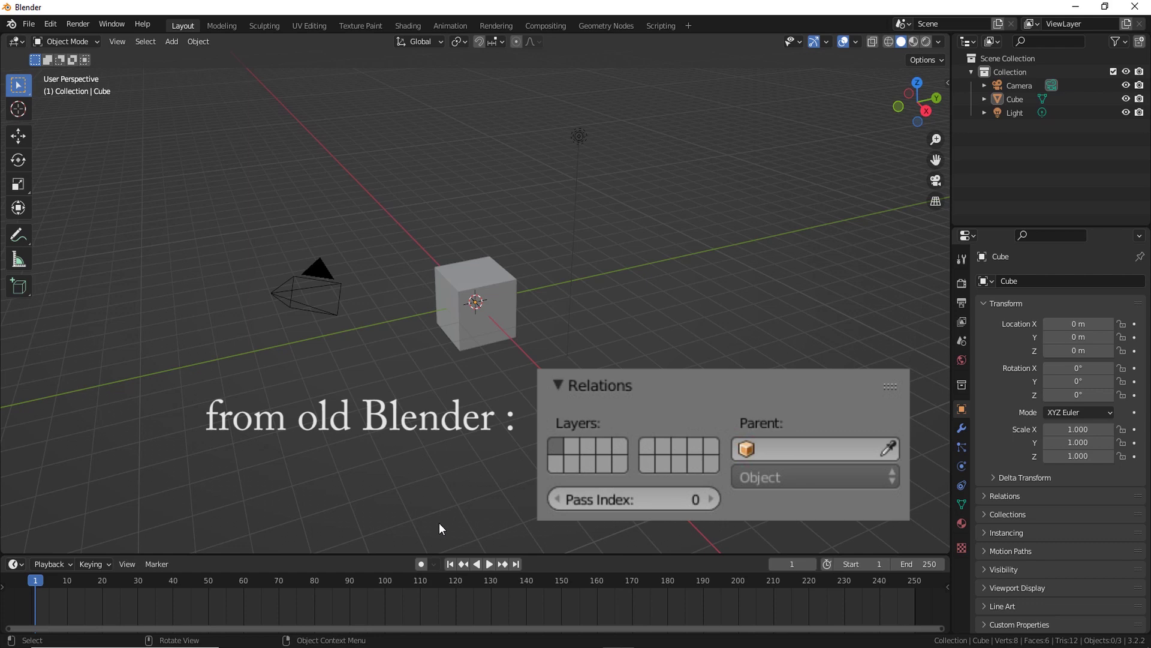
{"action": "left_click", "coordinate": [442, 333]}
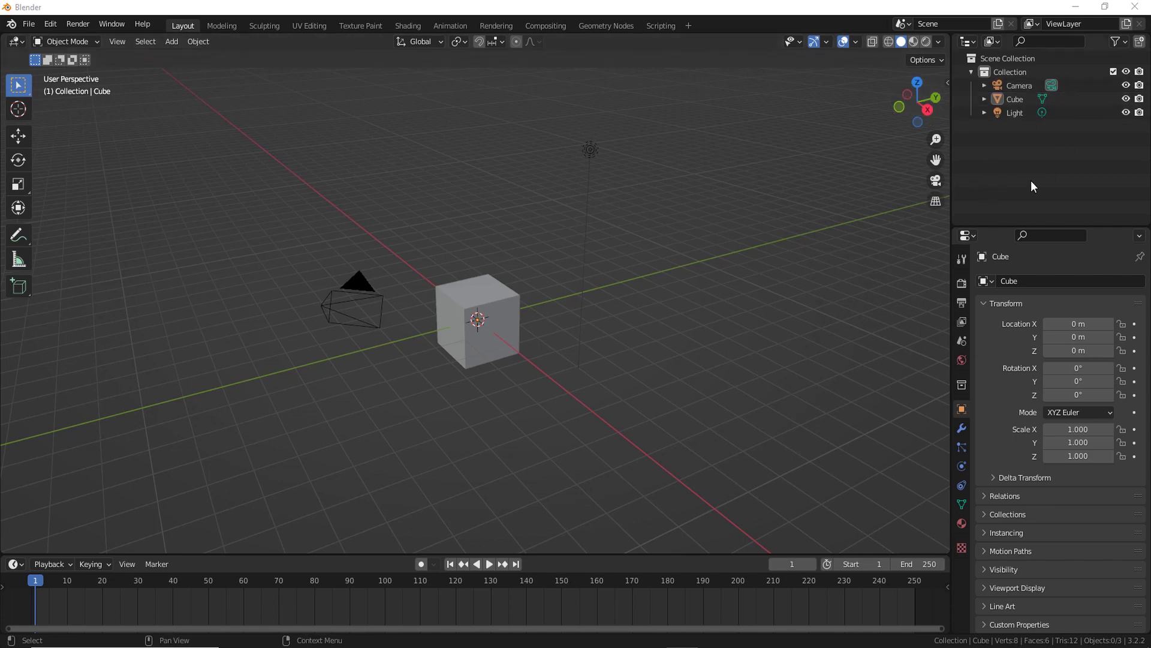
Lower the timeline border to give the 3D view more height, then zoom the viewport out and back in.
{"action": "left_click_drag", "start_coordinate": [589, 554], "coordinate": [589, 587]}
{"action": "scroll", "coordinate": [589, 427], "scroll_direction": "down", "scroll_amount": 3}
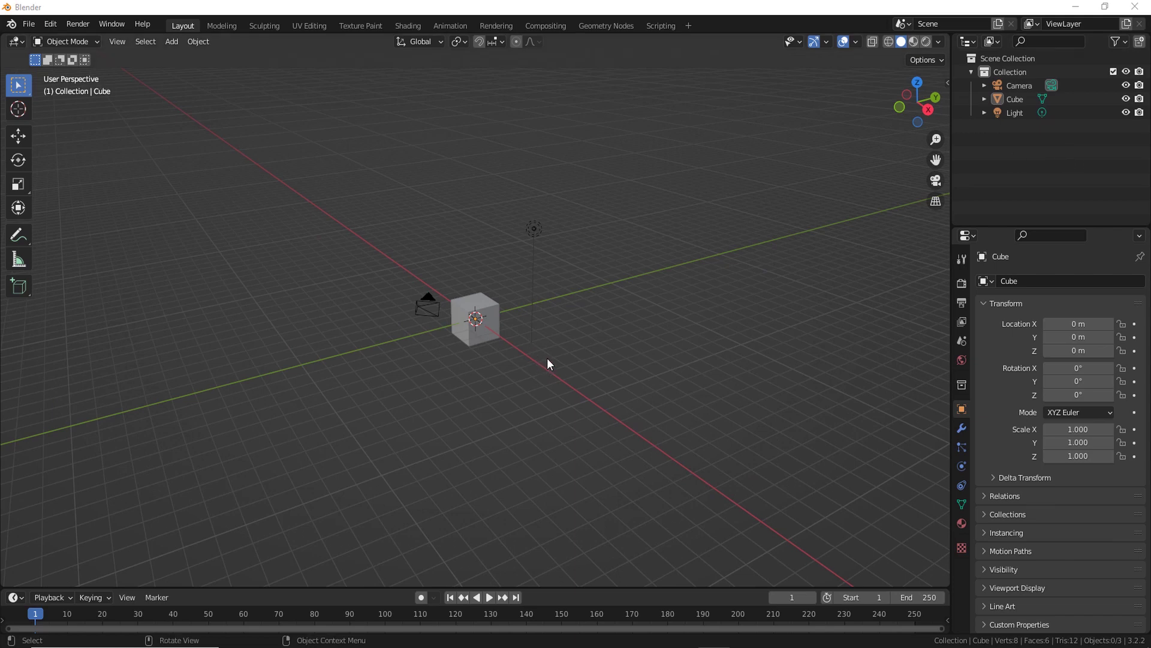
{"action": "scroll", "coordinate": [548, 363], "scroll_direction": "up", "scroll_amount": 2}
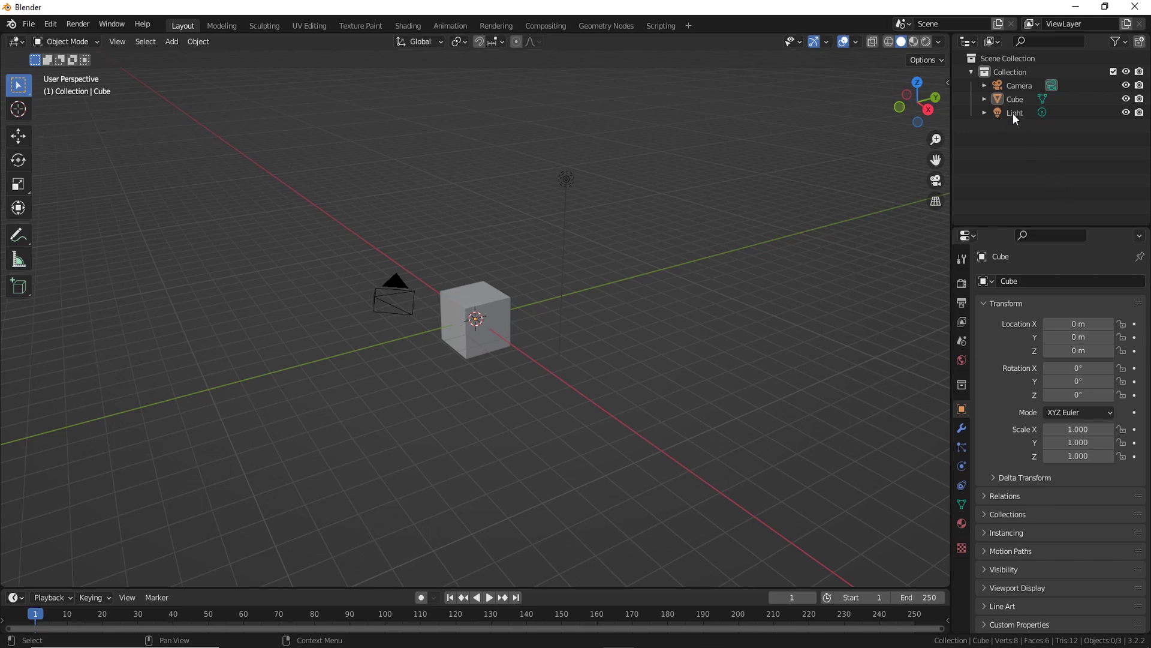
{"action": "left_click", "coordinate": [993, 41]}
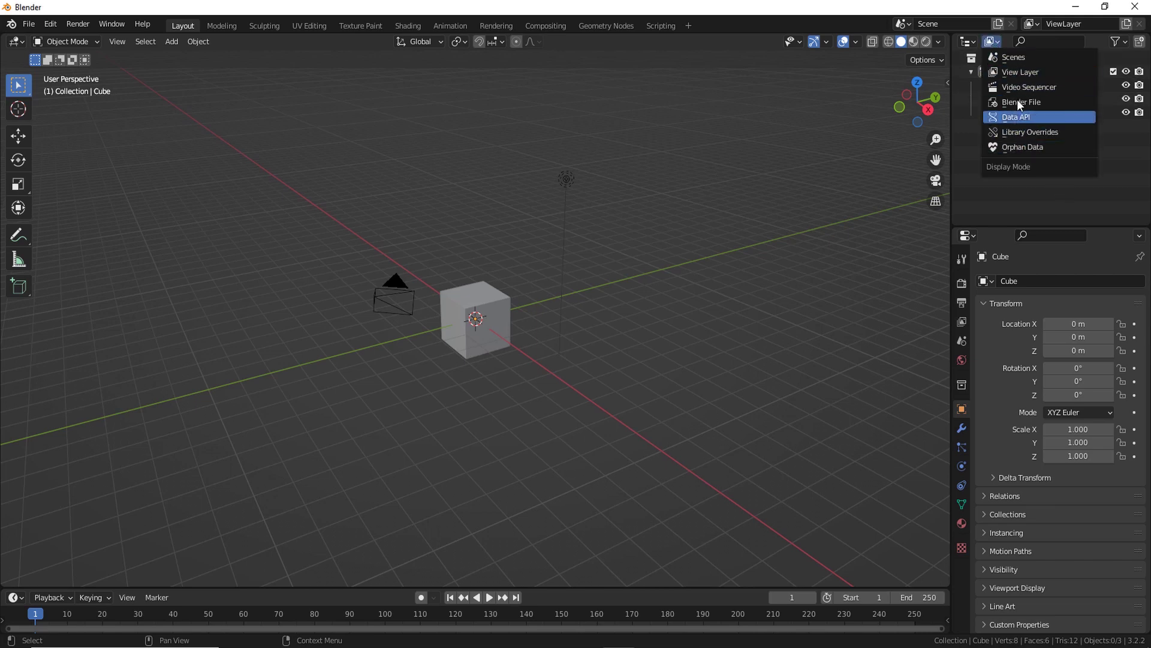
{"action": "left_click", "coordinate": [1022, 197]}
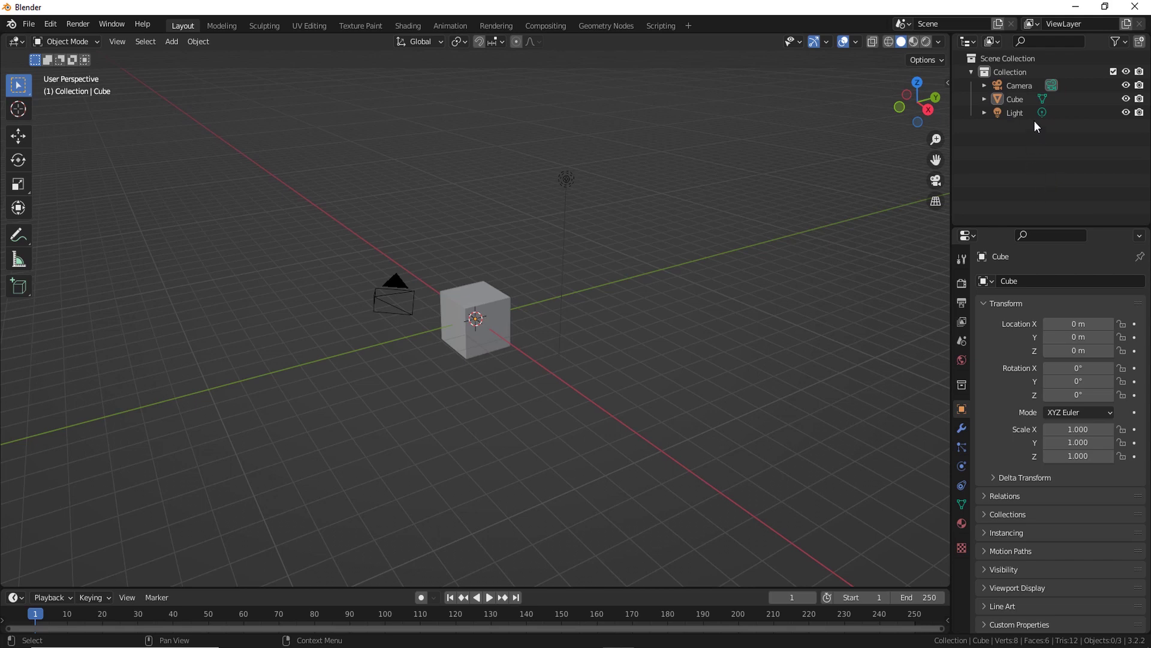
{"action": "left_click", "coordinate": [995, 43]}
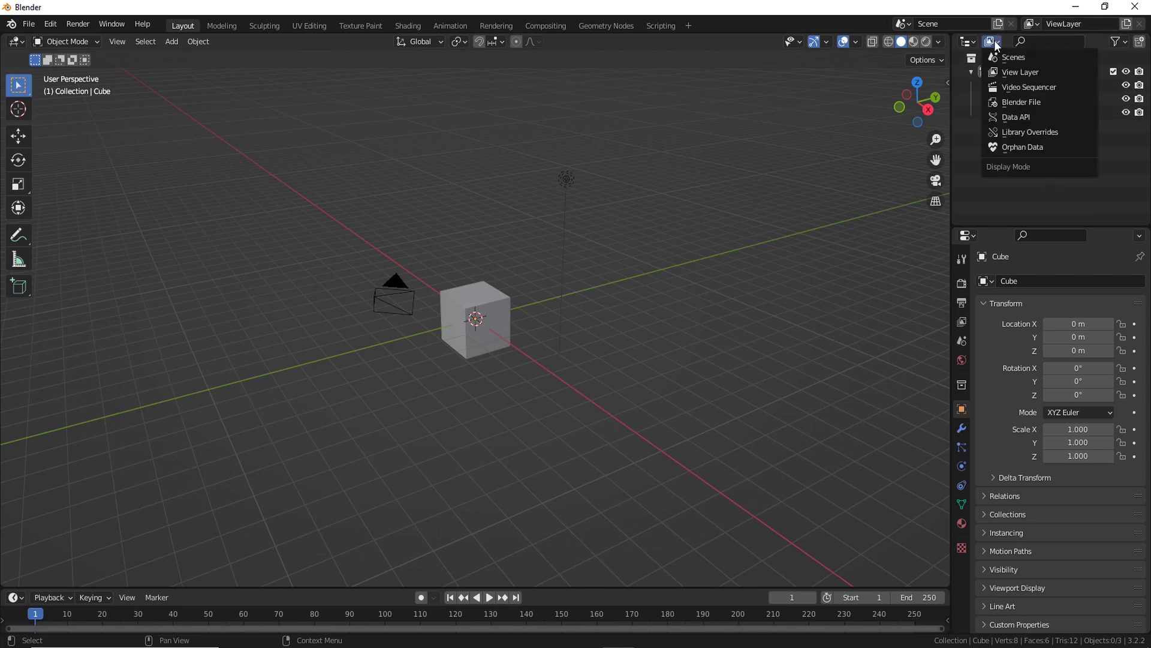
{"action": "left_click", "coordinate": [1042, 73]}
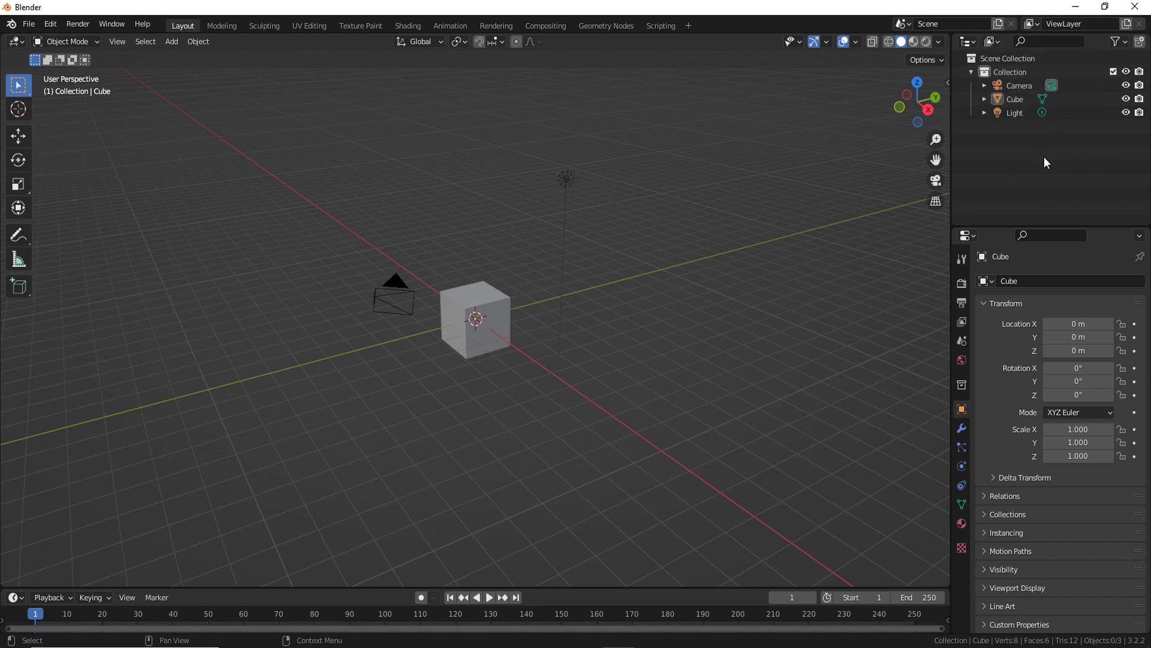
{"action": "left_click", "coordinate": [991, 42]}
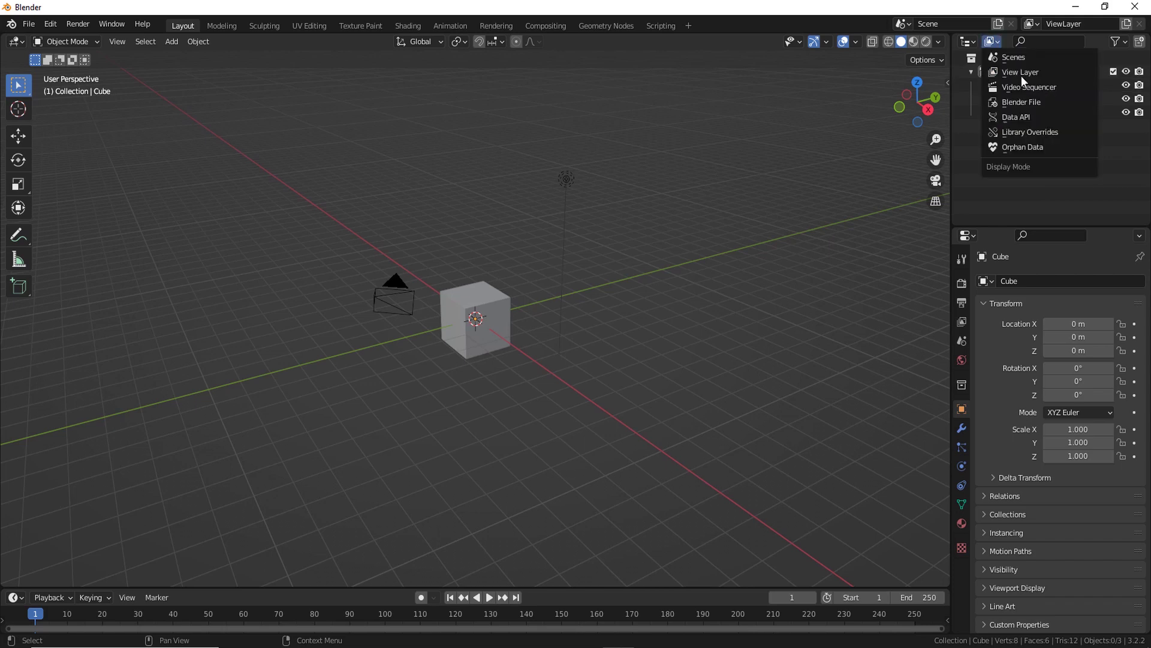
{"action": "left_click", "coordinate": [1018, 76]}
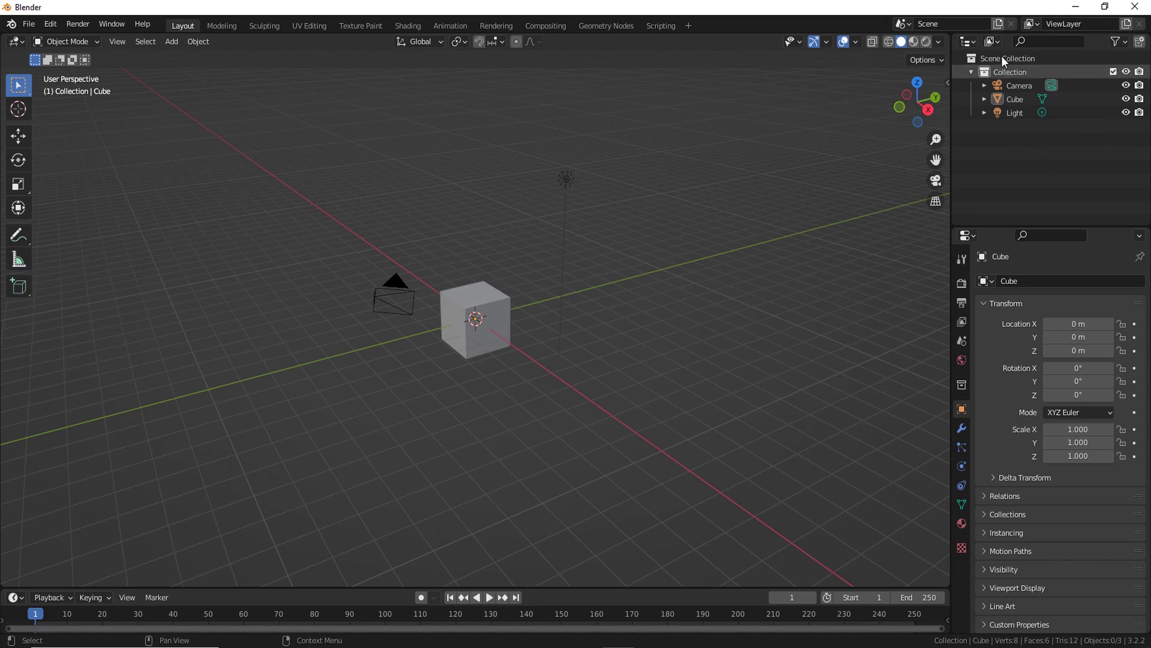
{"action": "left_click", "coordinate": [991, 42]}
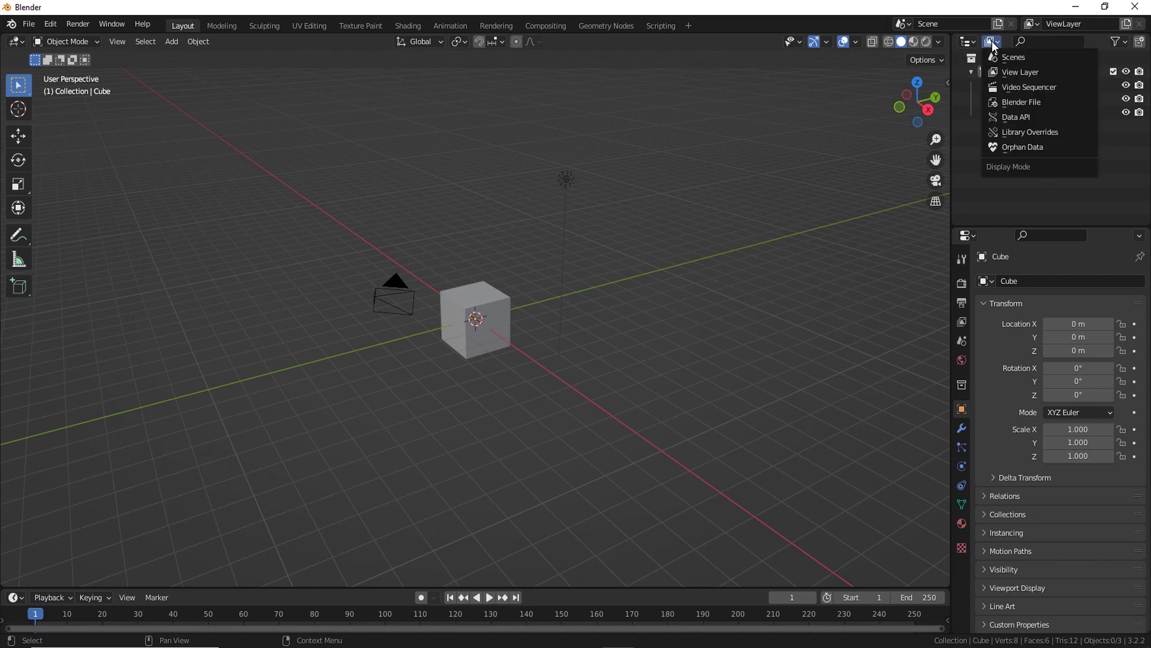
{"action": "left_click", "coordinate": [1023, 60]}
{"action": "left_click", "coordinate": [993, 42]}
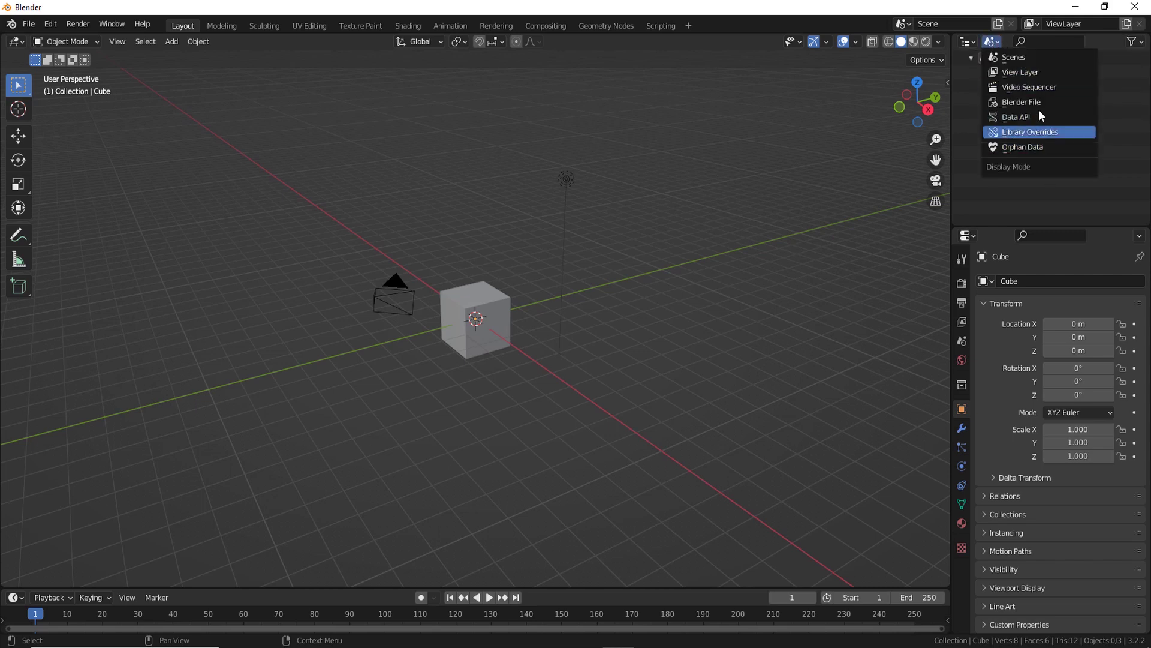
{"action": "left_click", "coordinate": [1026, 102]}
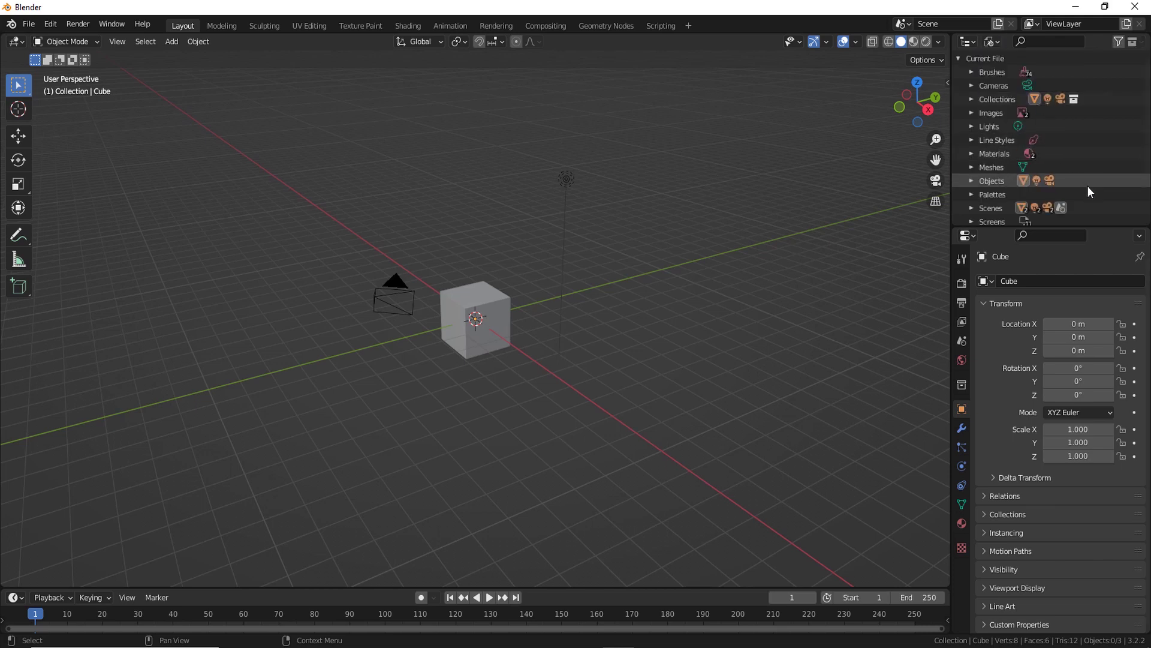
{"action": "left_click", "coordinate": [995, 43]}
{"action": "left_click", "coordinate": [1027, 74]}
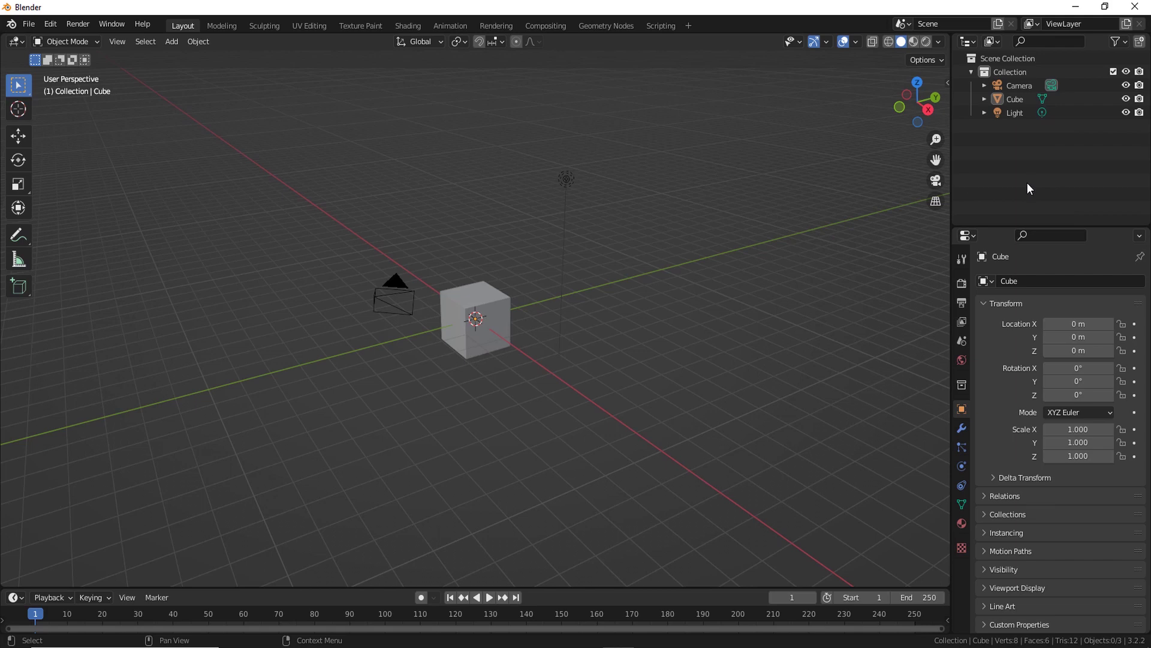
{"action": "left_click", "coordinate": [993, 41]}
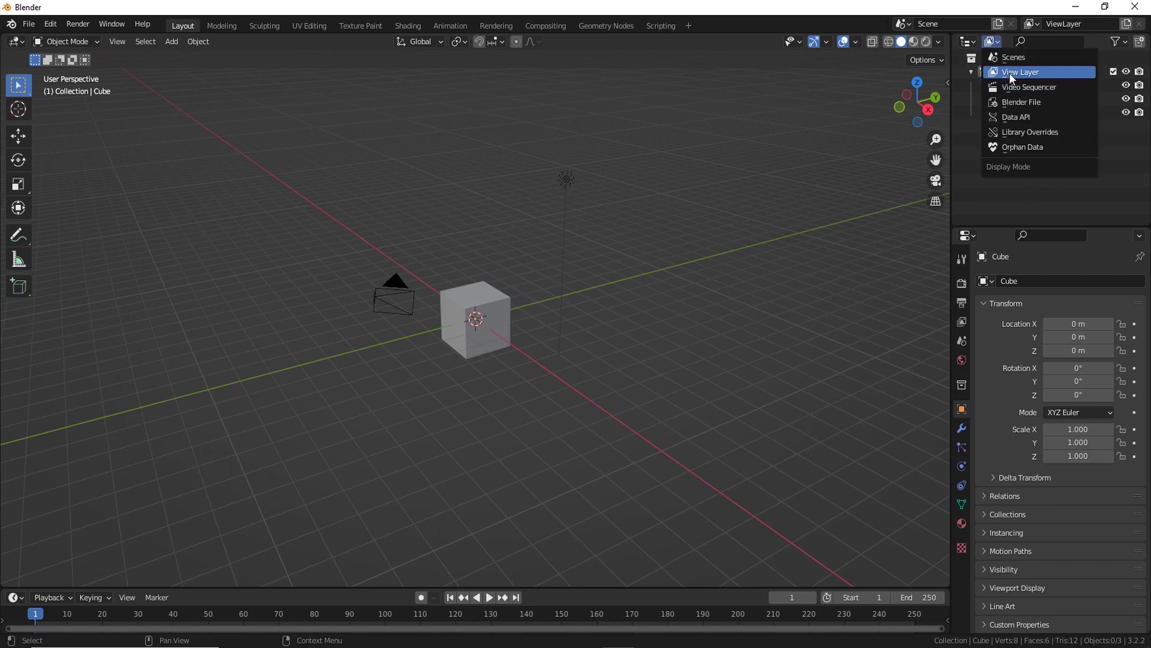
{"action": "left_click", "coordinate": [1011, 75]}
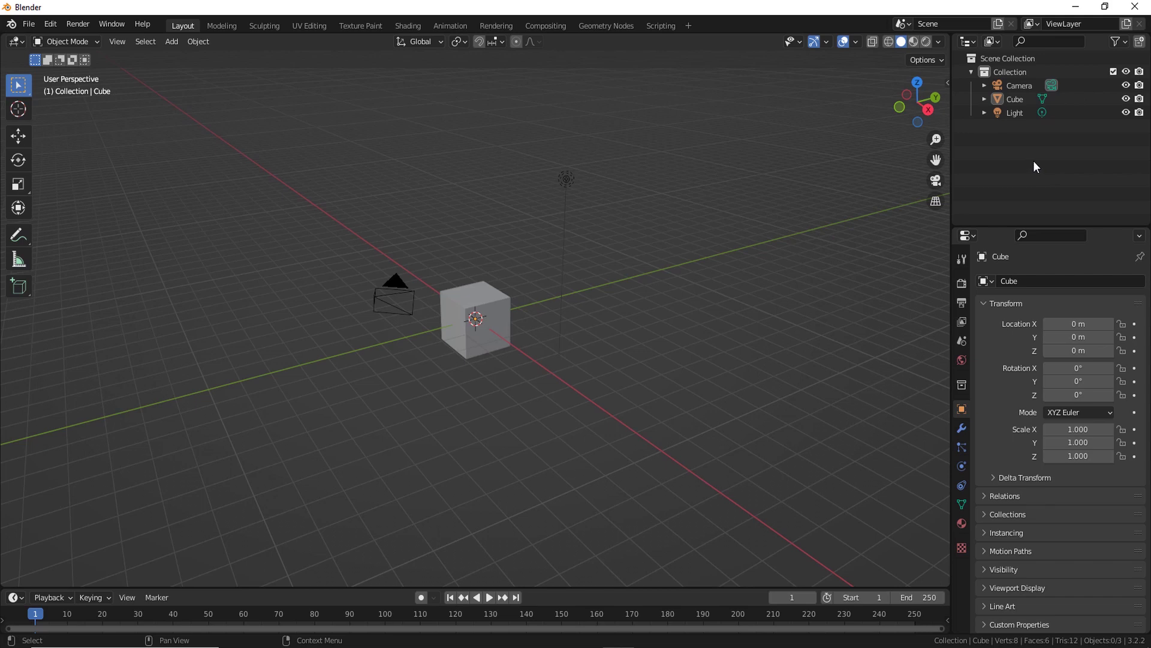
{"action": "left_click", "coordinate": [993, 42]}
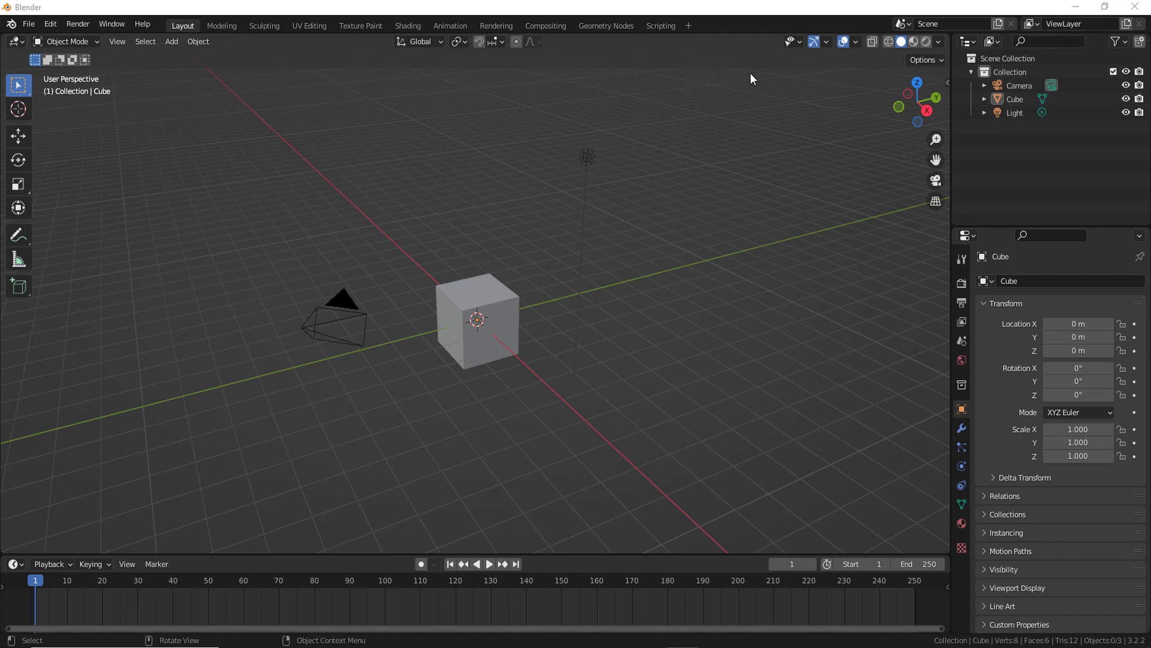
{"action": "left_click_drag", "start_coordinate": [728, 112], "coordinate": [173, 485]}
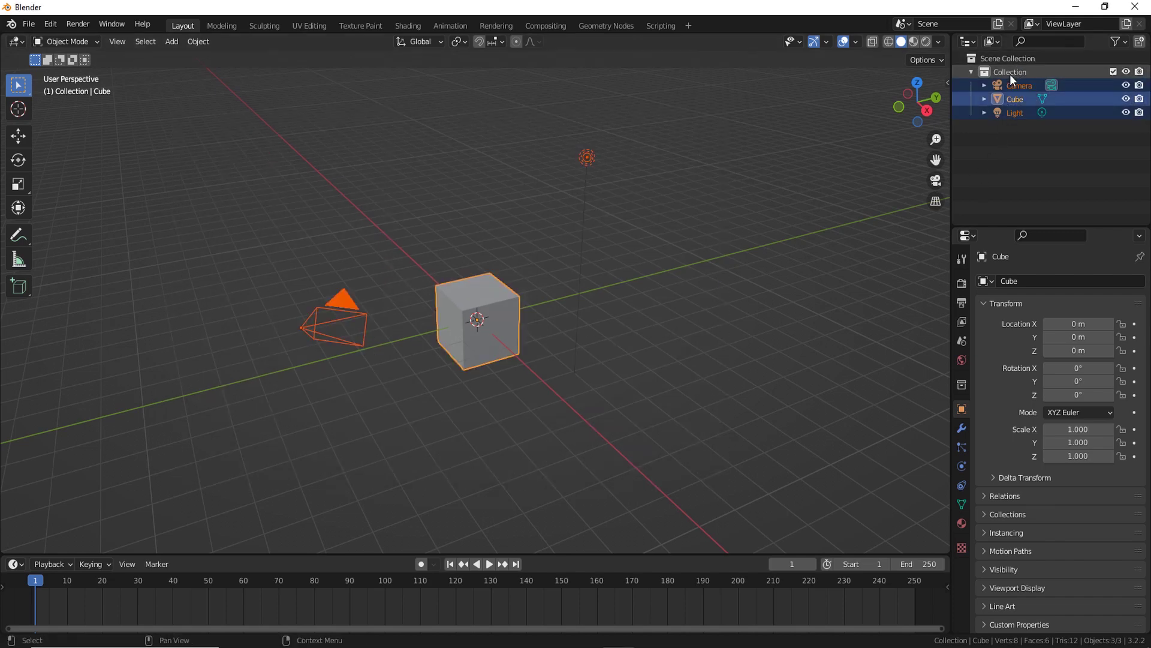
{"action": "left_click", "coordinate": [1010, 74]}
{"action": "left_click", "coordinate": [972, 72]}
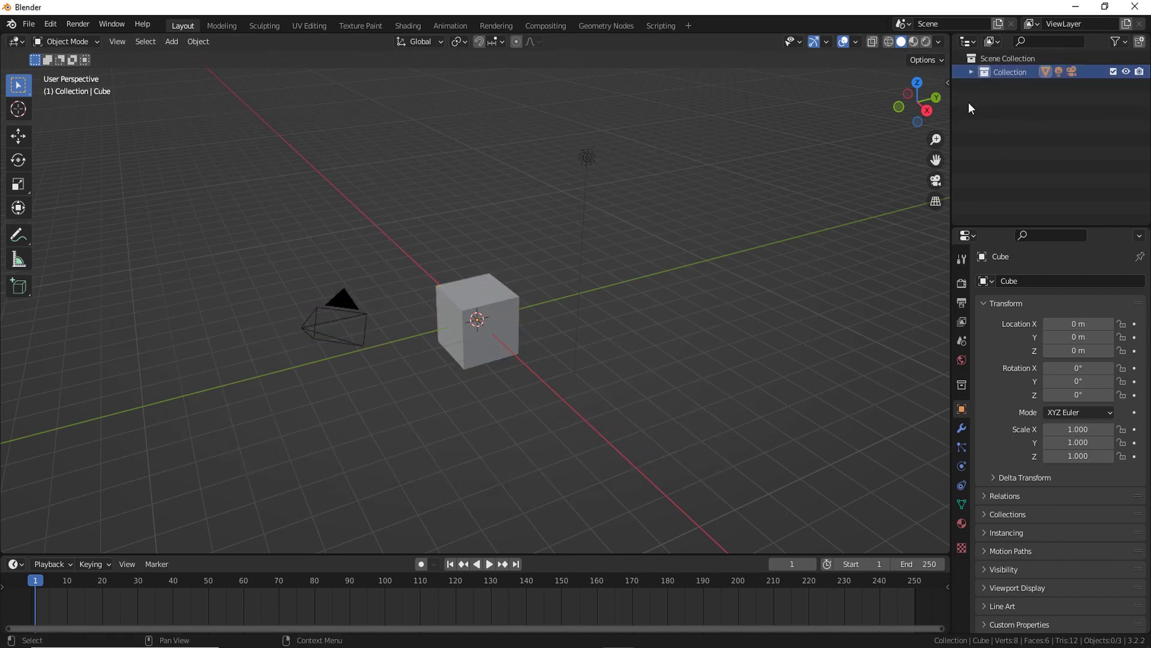
{"action": "left_click", "coordinate": [971, 72]}
{"action": "left_click", "coordinate": [971, 72]}
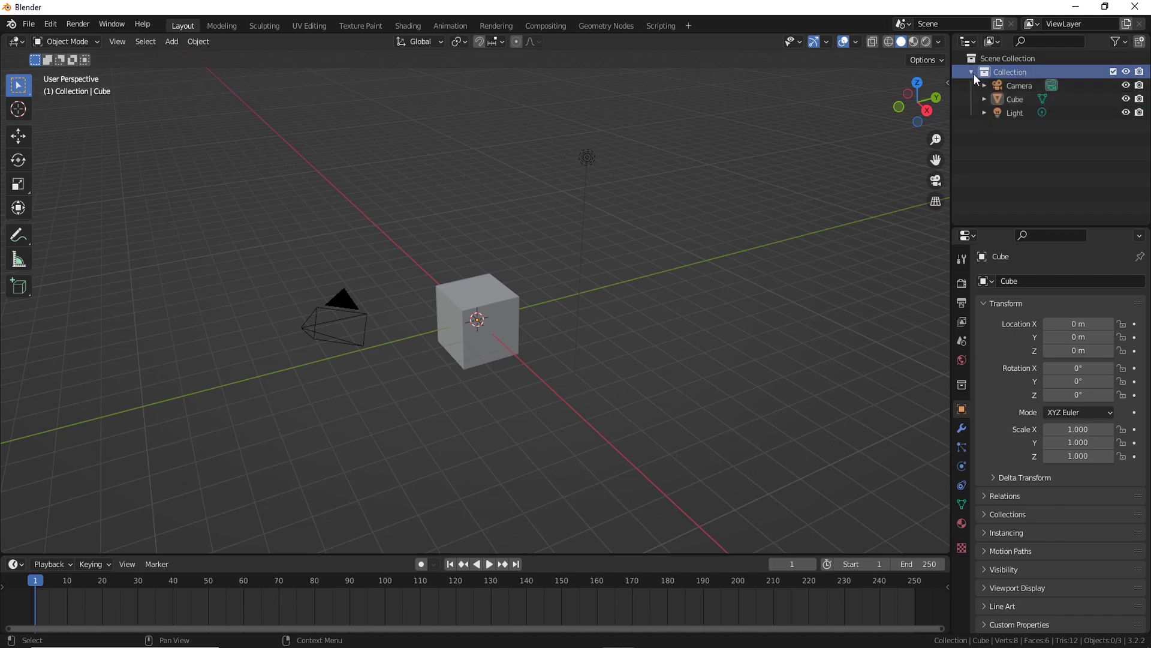
{"action": "left_click", "coordinate": [971, 72]}
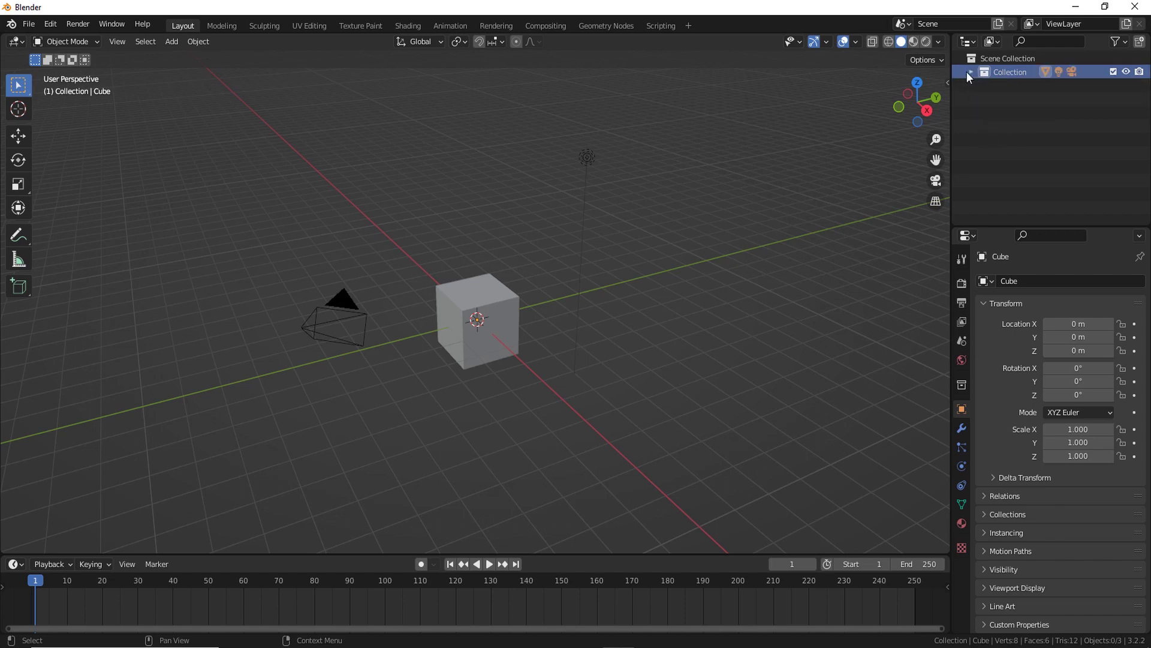
{"action": "left_click", "coordinate": [1011, 57]}
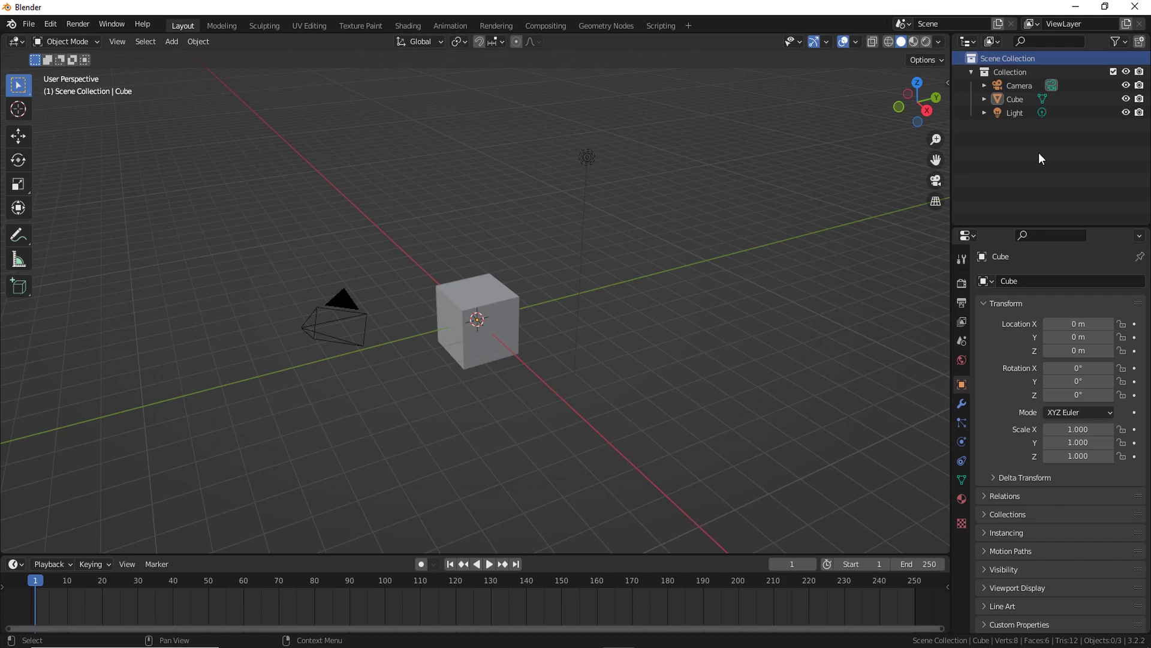
{"action": "left_click", "coordinate": [1009, 145]}
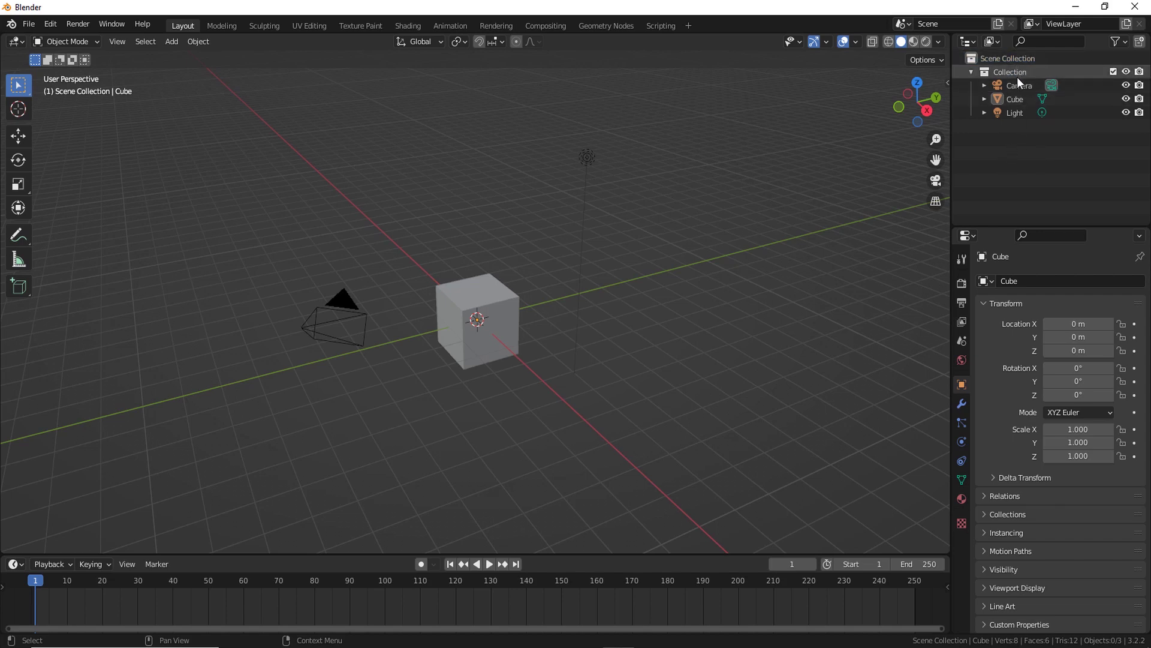
{"action": "left_click", "coordinate": [1003, 59]}
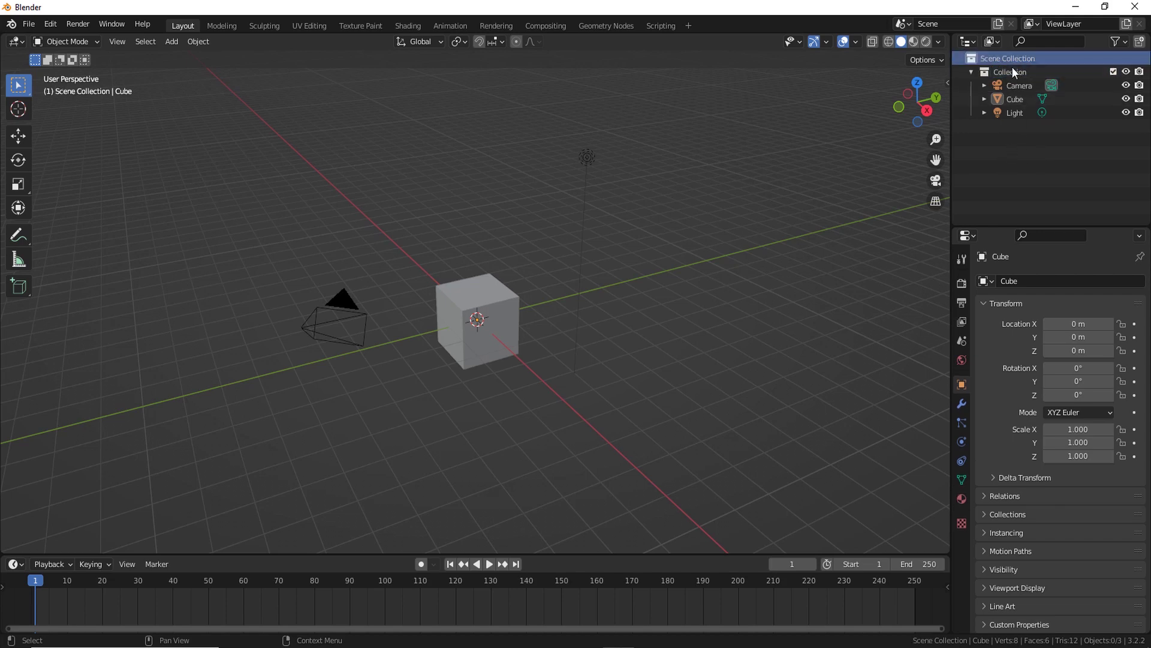
{"action": "left_click", "coordinate": [1048, 153]}
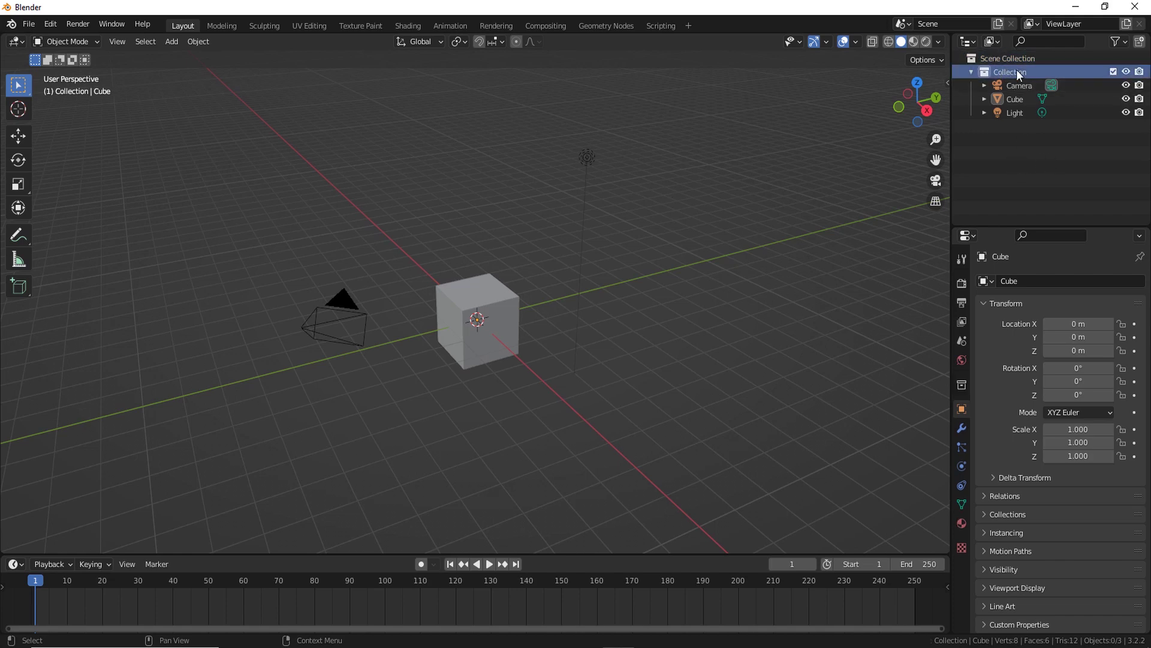
{"action": "key", "text": "Delete"}
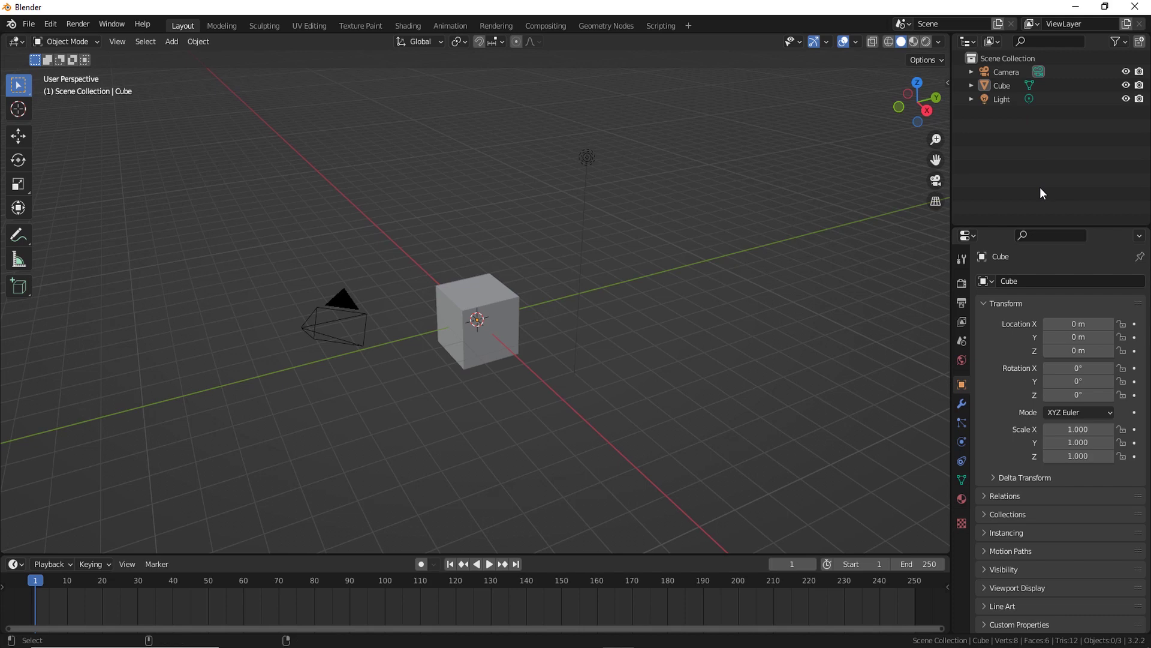
{"action": "key", "text": "ctrl+z"}
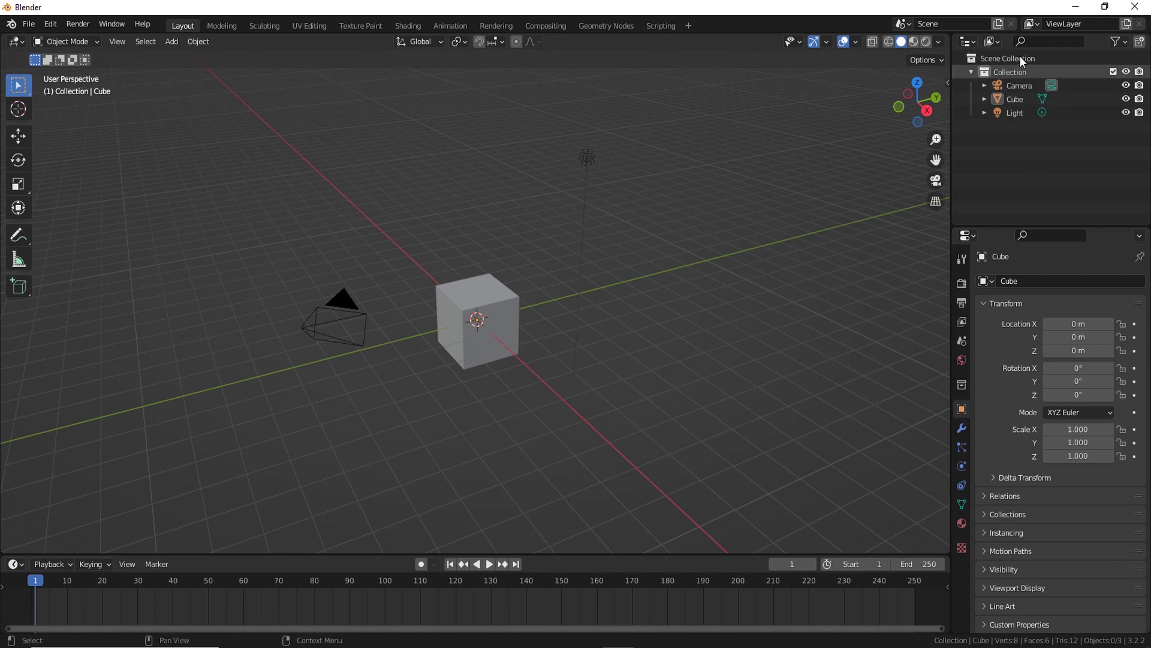
{"action": "left_click", "coordinate": [1015, 58]}
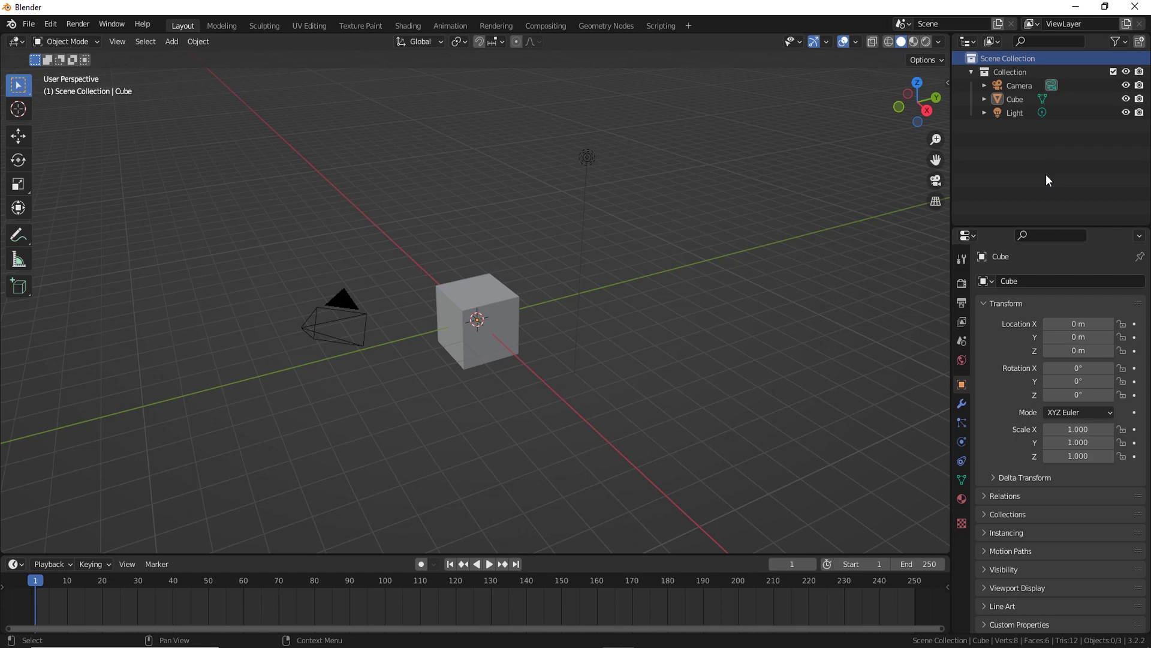
{"action": "left_click", "coordinate": [1047, 176]}
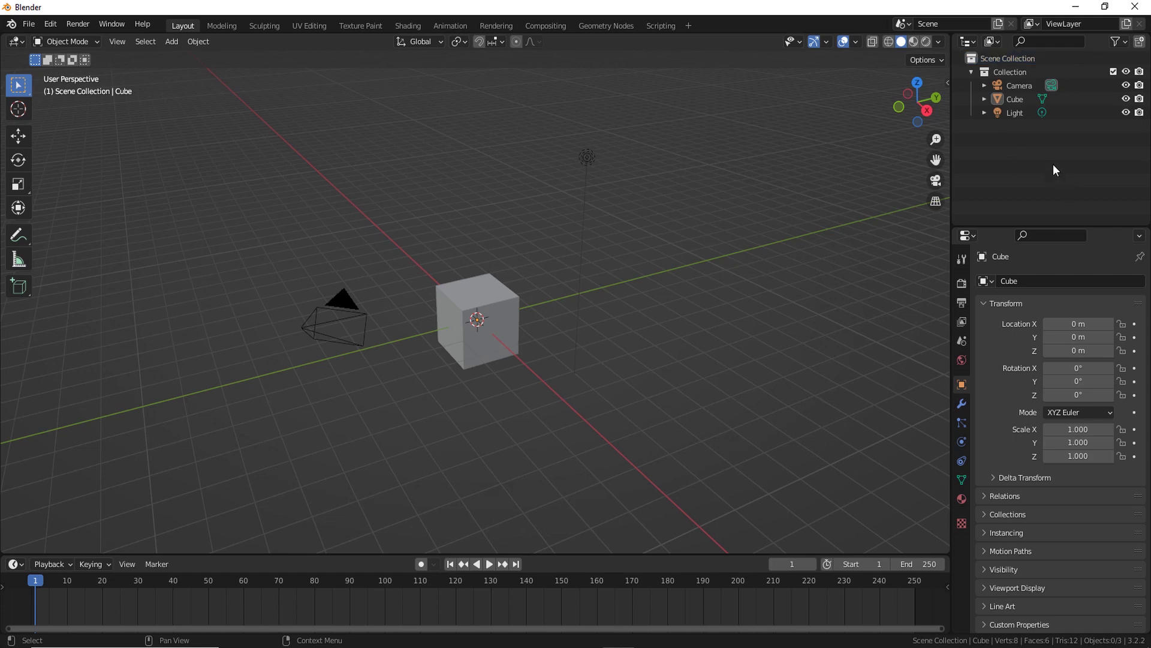
Add a new collection in the Outliner and rename it 'Cameras'.
{"action": "right_click", "coordinate": [1008, 139]}
{"action": "right_click", "coordinate": [1023, 143]}
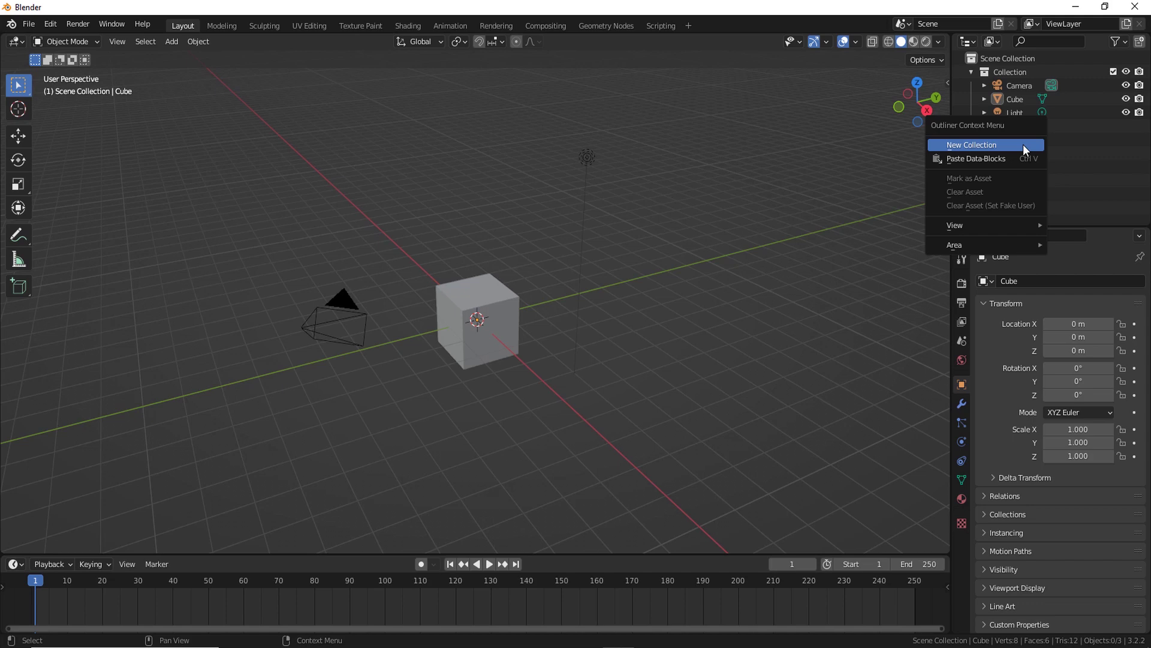
{"action": "left_click", "coordinate": [983, 146]}
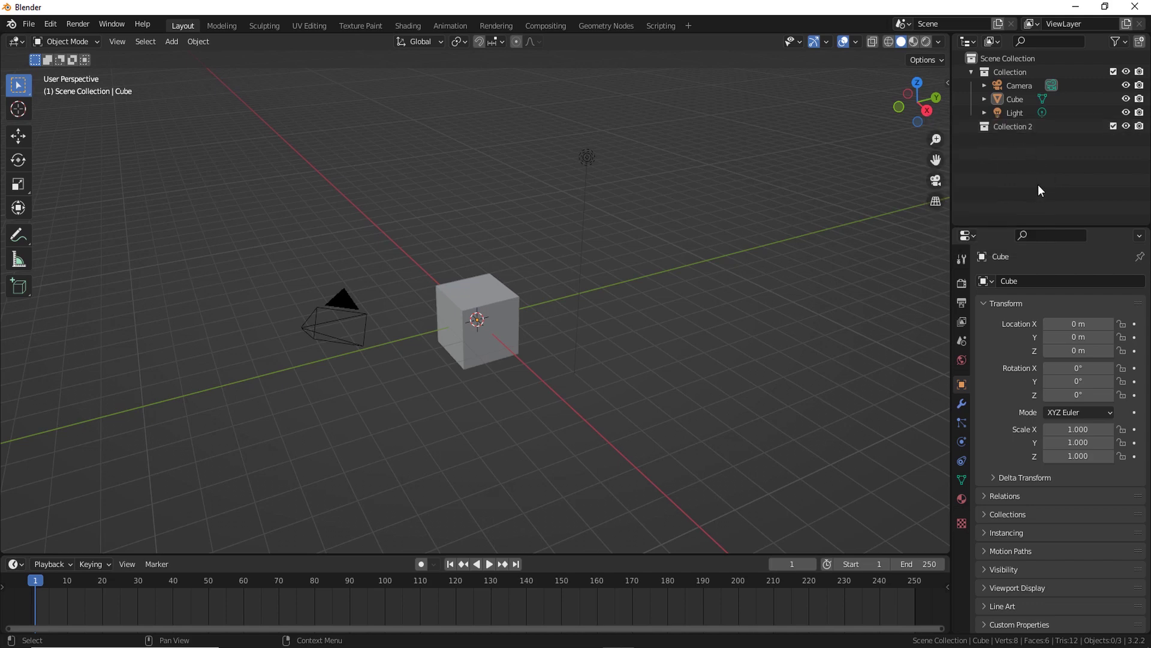
{"action": "left_click", "coordinate": [1014, 129]}
{"action": "double_click", "coordinate": [1013, 130]}
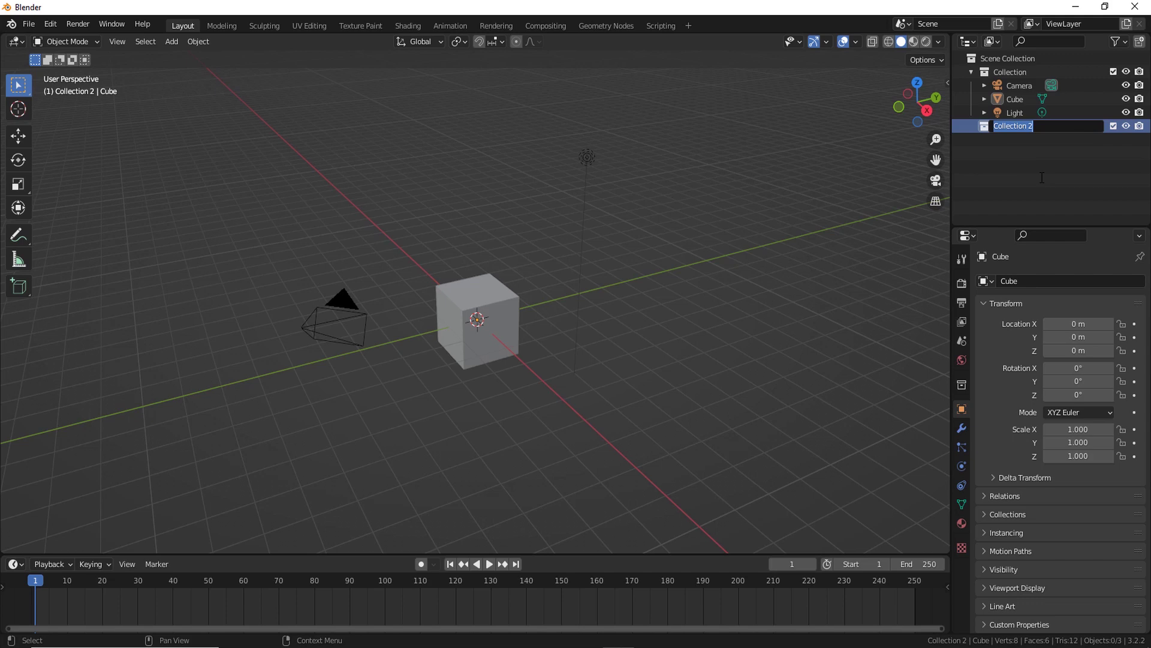
{"action": "type", "text": "Camers"}
{"action": "key", "text": "BackSpace"}
{"action": "type", "text": "as"}
{"action": "key", "text": "Return"}
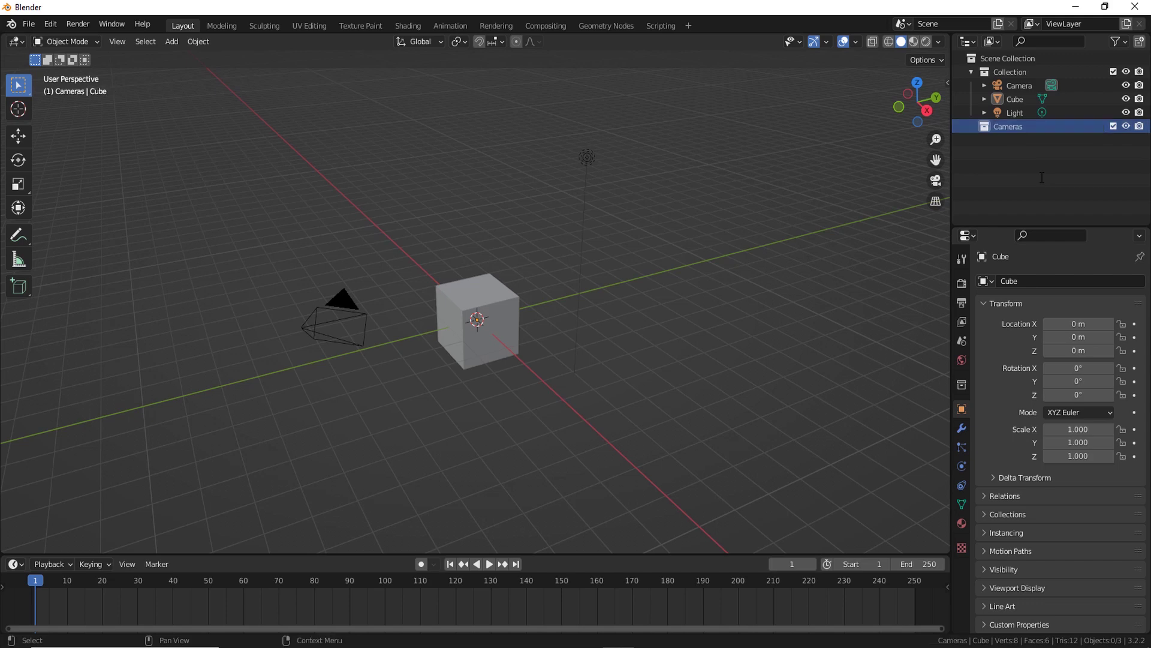
Move the Camera object into the Cameras collection.
{"action": "left_click", "coordinate": [1020, 86]}
{"action": "left_click_drag", "start_coordinate": [369, 268], "coordinate": [260, 442]}
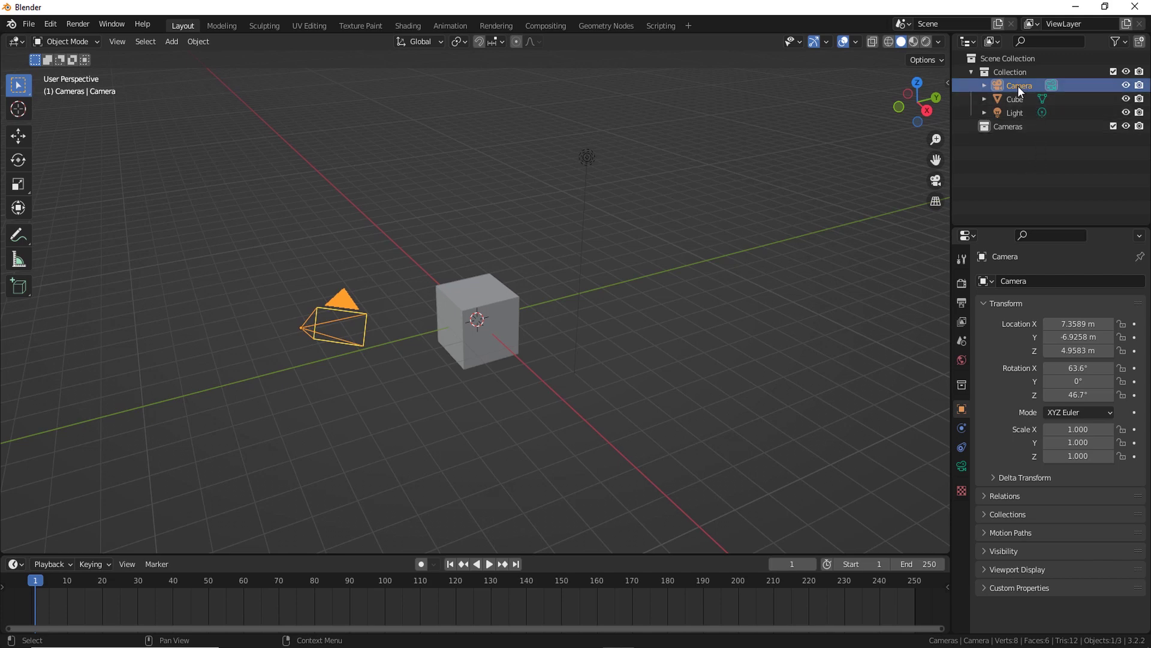
{"action": "left_click_drag", "start_coordinate": [1018, 86], "coordinate": [1008, 127]}
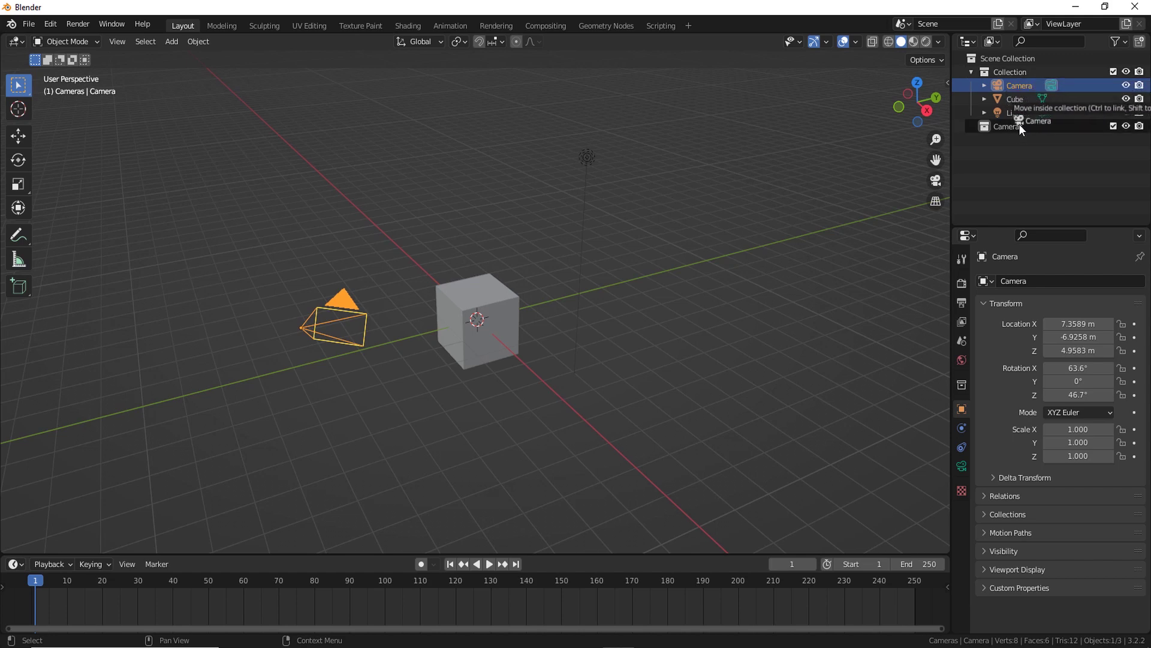
{"action": "left_click_drag", "start_coordinate": [1009, 127], "coordinate": [1009, 123]}
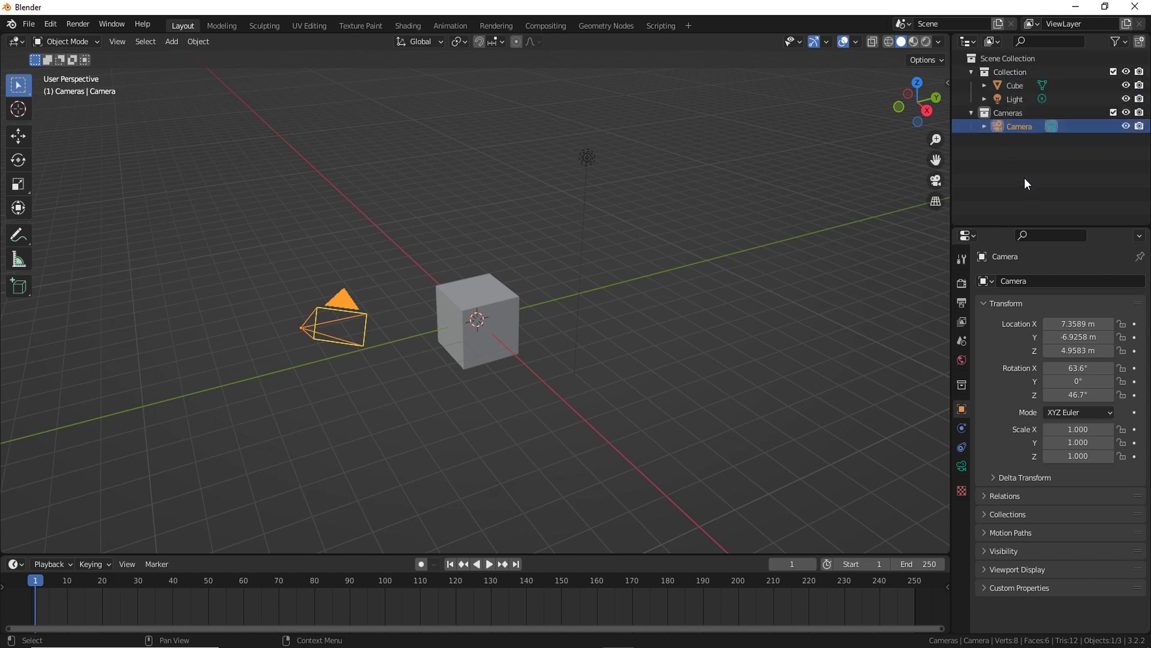
{"action": "left_click", "coordinate": [1025, 177]}
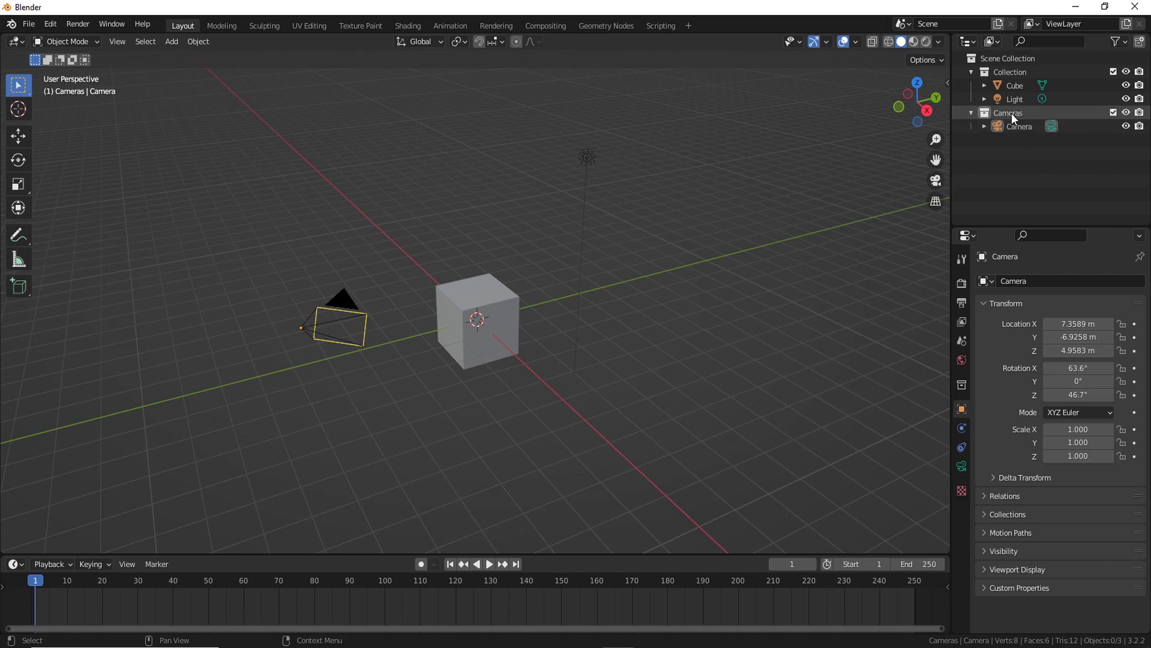
Create a new collection named 'Lights' and move the Light into it.
{"action": "left_click", "coordinate": [1018, 161]}
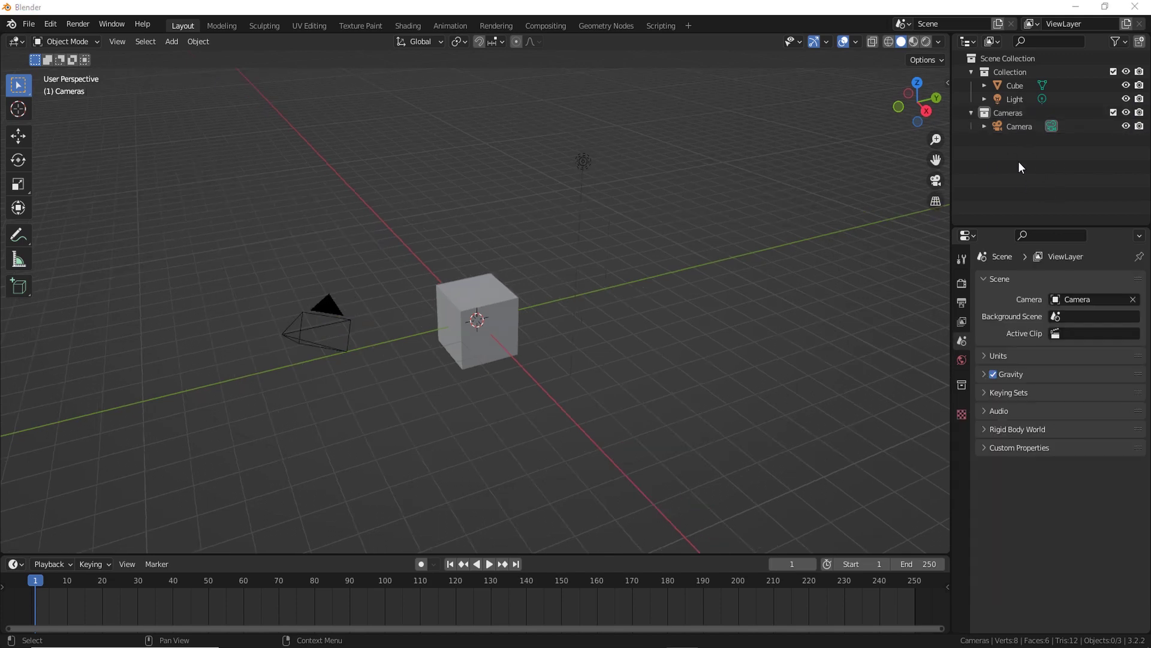
{"action": "right_click", "coordinate": [1020, 157]}
{"action": "left_click", "coordinate": [968, 159]}
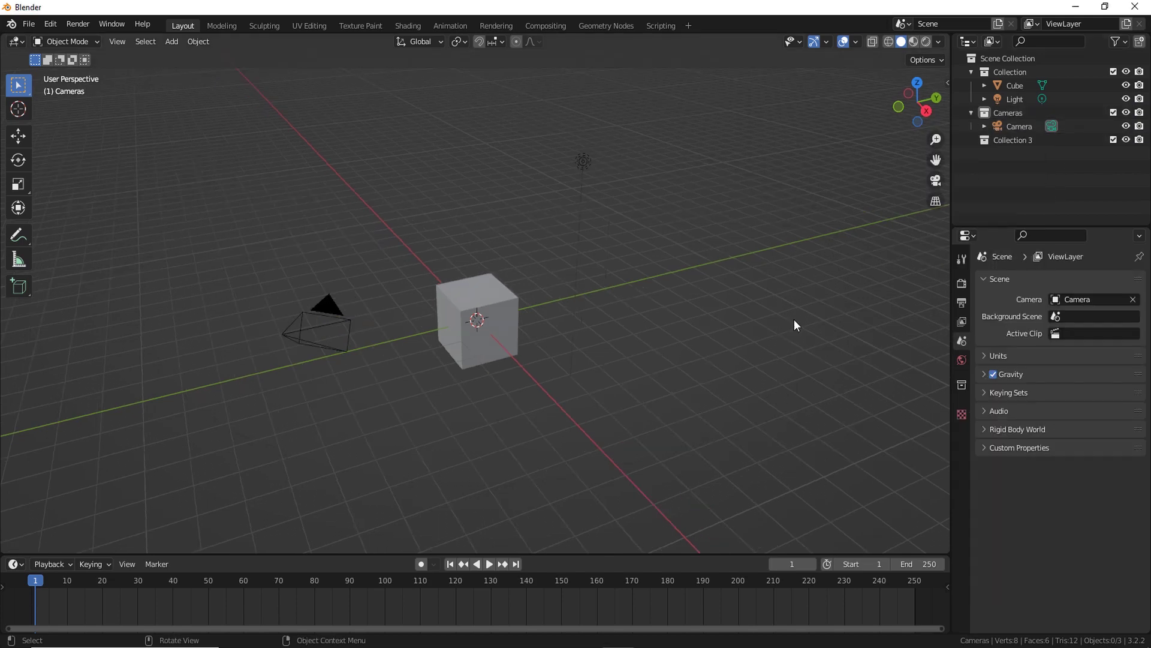
{"action": "double_click", "coordinate": [1012, 139]}
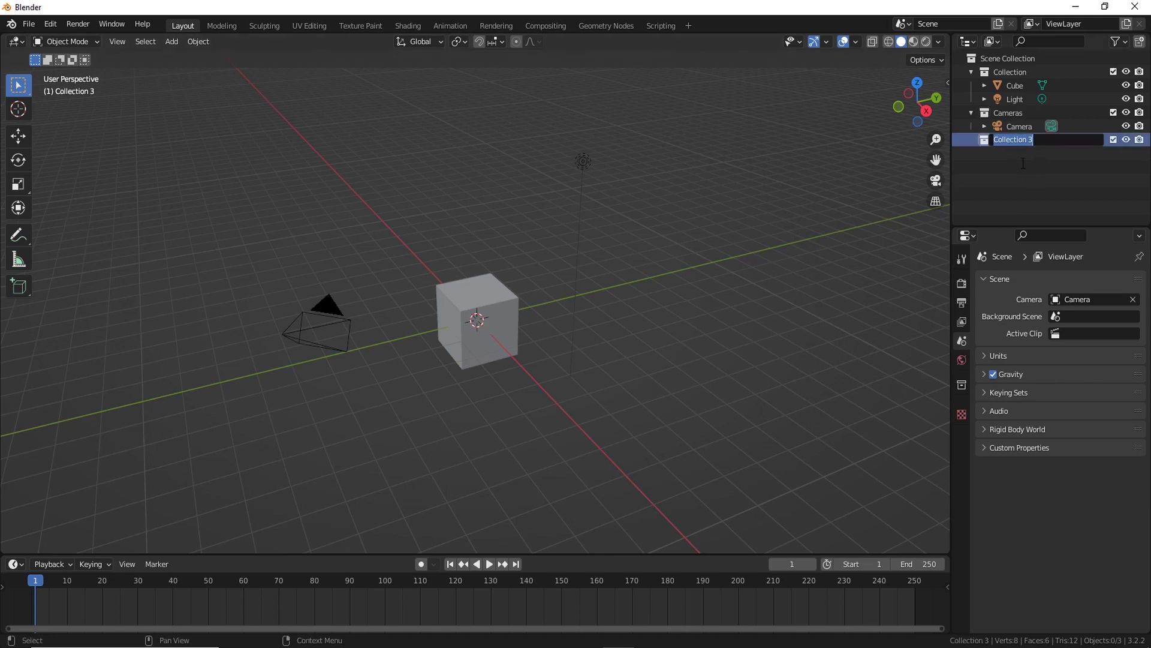
{"action": "type", "text": "Lig"}
{"action": "type", "text": "hts"}
{"action": "key", "text": "Return"}
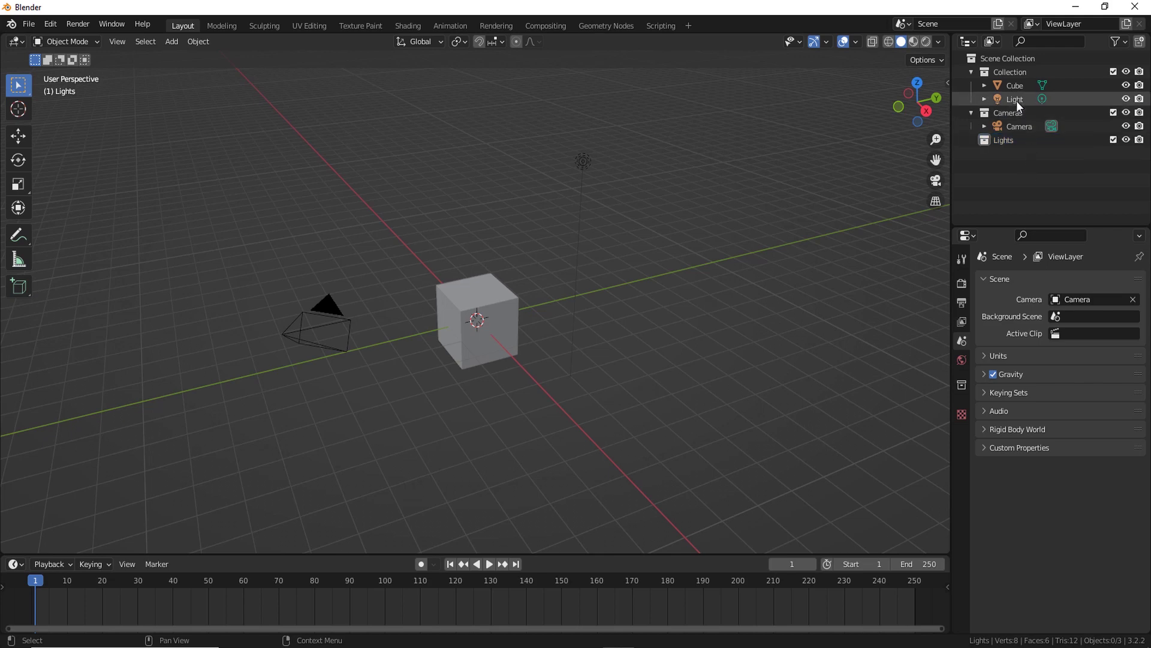
{"action": "left_click_drag", "start_coordinate": [1015, 99], "coordinate": [1006, 141]}
{"action": "left_click", "coordinate": [1038, 183]}
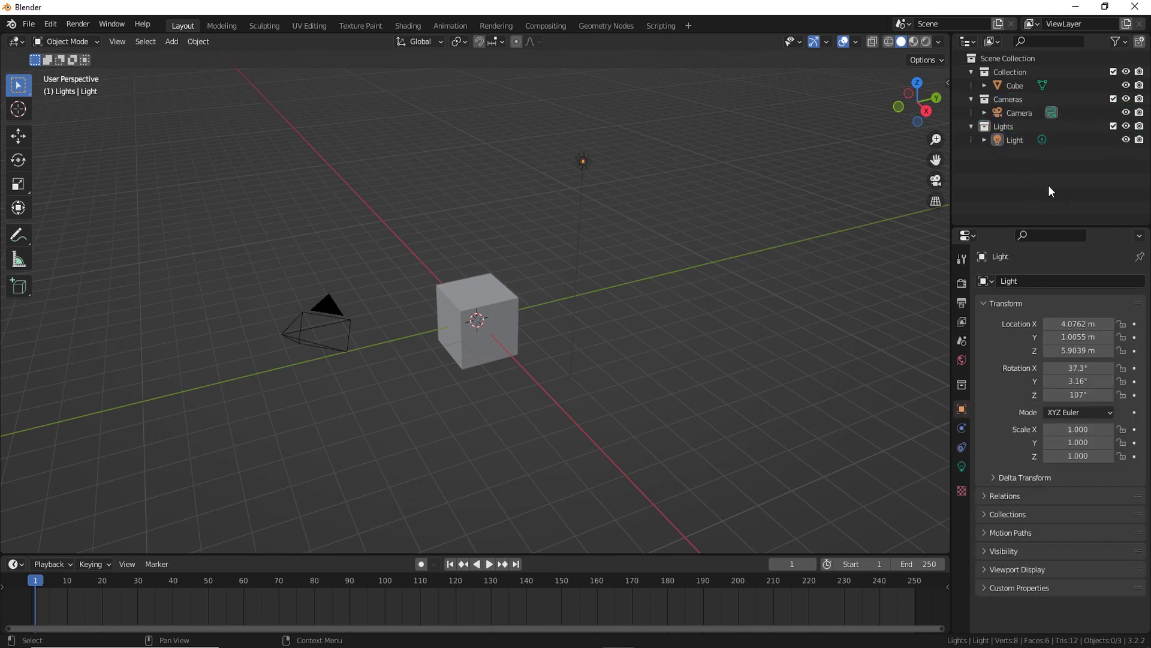
Rename the original Collection to 'Meshes'.
{"action": "double_click", "coordinate": [1022, 75]}
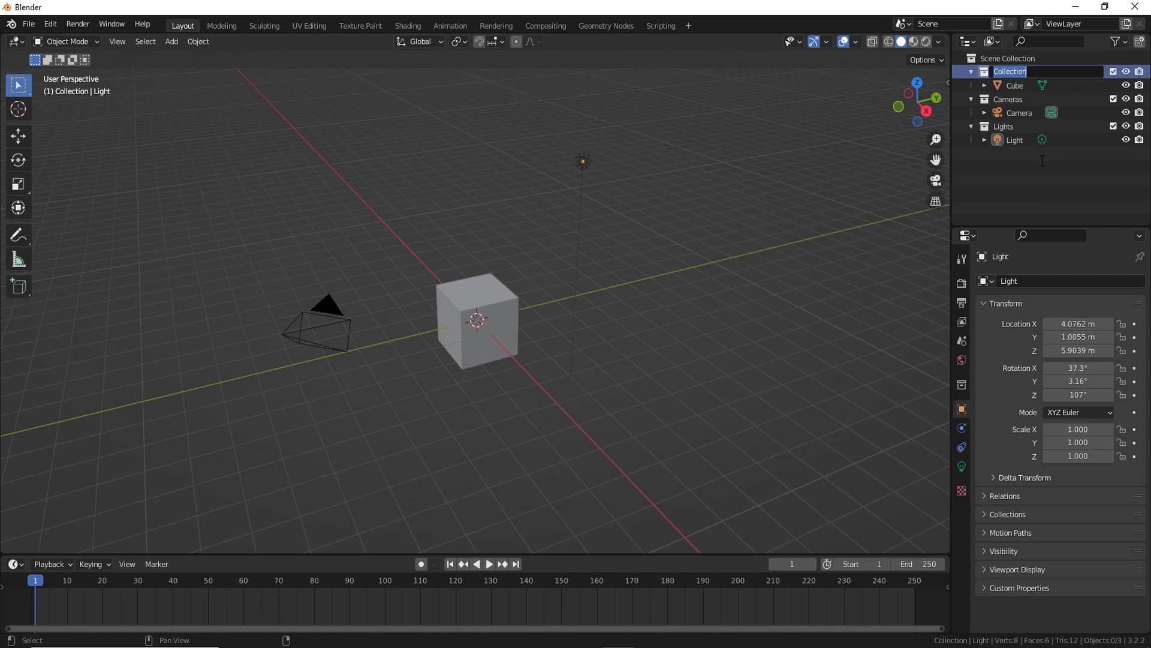
{"action": "type", "text": "Meshes"}
{"action": "key", "text": "Return"}
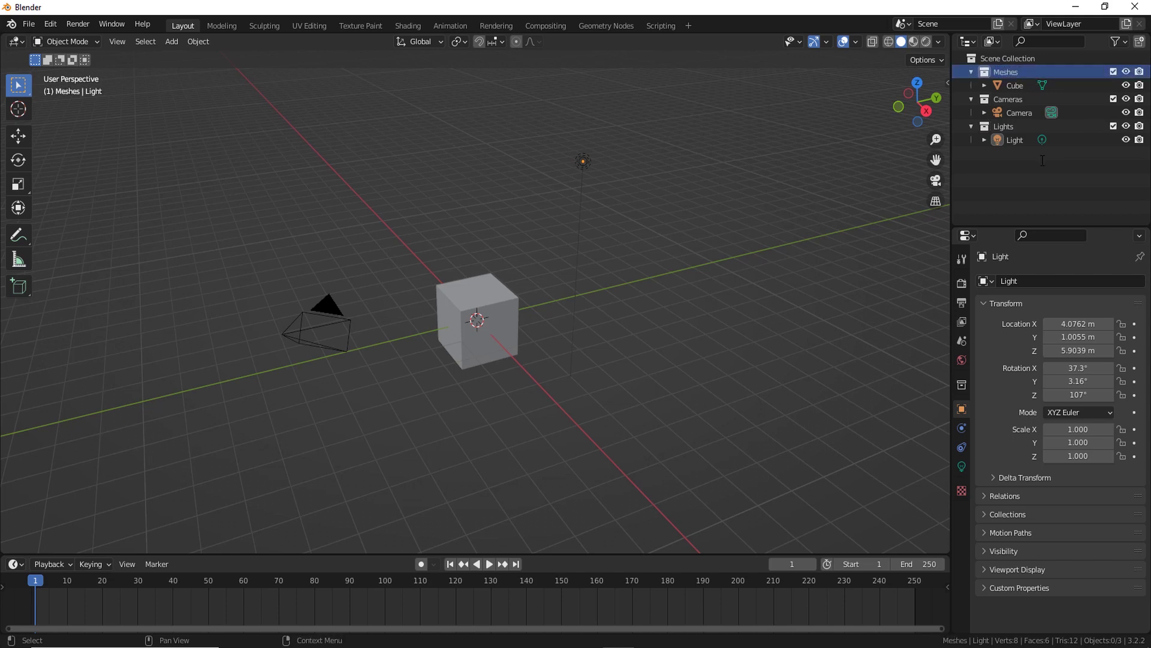
{"action": "left_click", "coordinate": [1040, 185]}
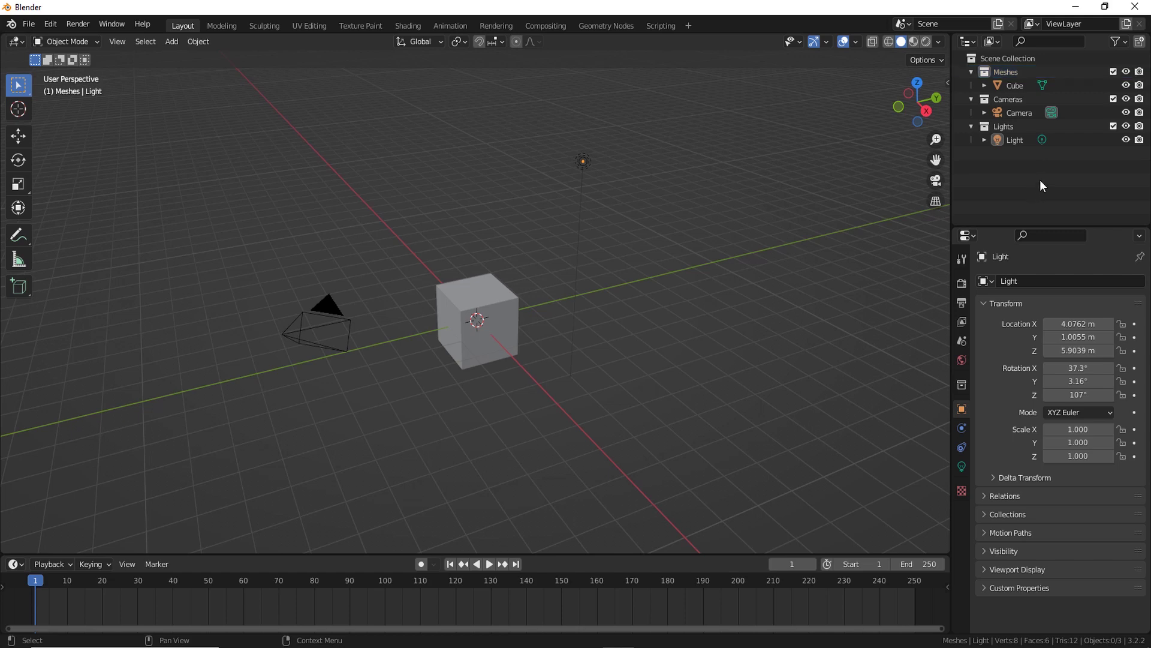
{"action": "middle_click_drag", "start_coordinate": [598, 340], "coordinate": [562, 357]}
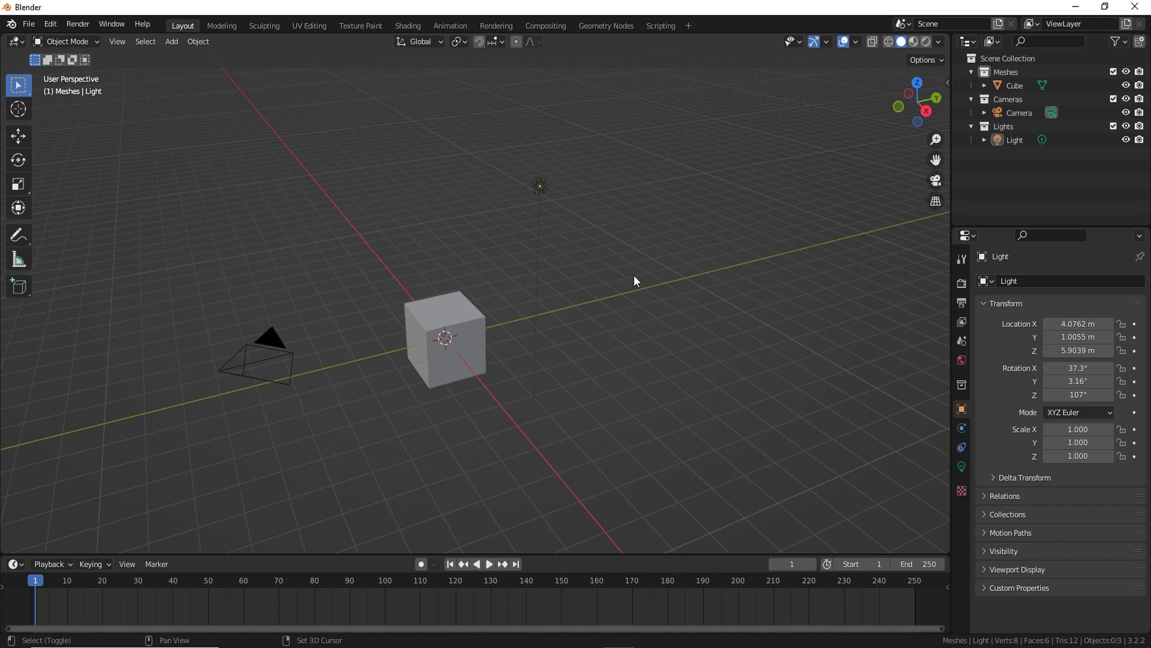
Add a UV Sphere into the active Meshes collection, then make Lights the active collection.
{"action": "key", "text": "shift+a"}
{"action": "left_click", "coordinate": [1006, 73]}
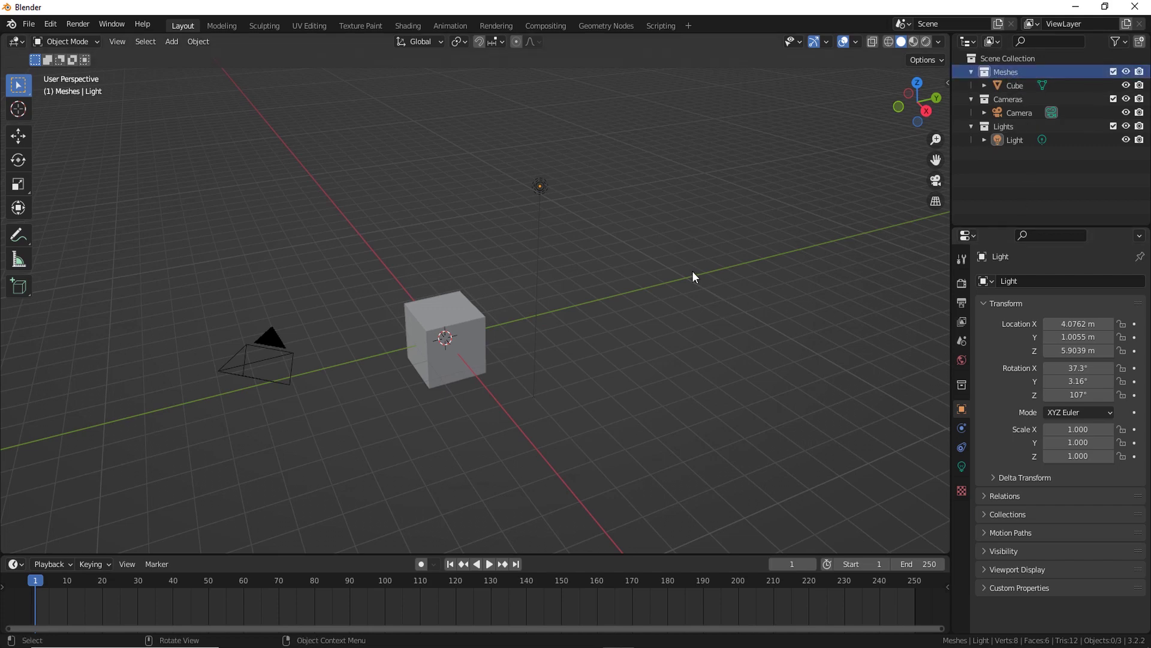
{"action": "key", "text": "shift+a"}
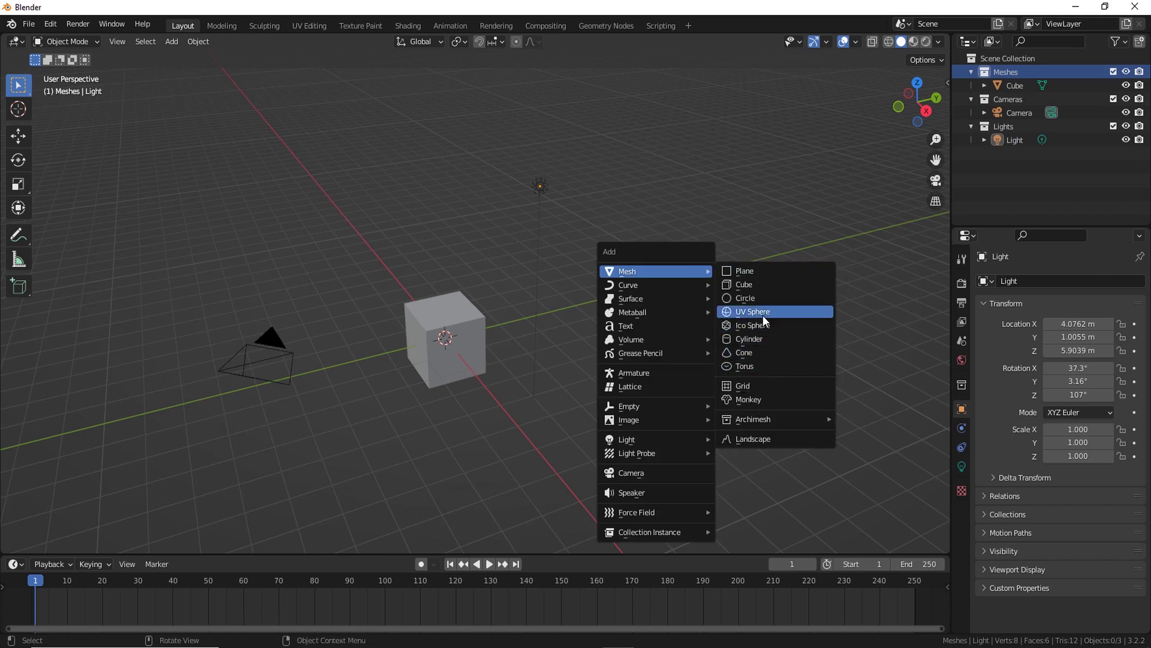
{"action": "left_click", "coordinate": [762, 315]}
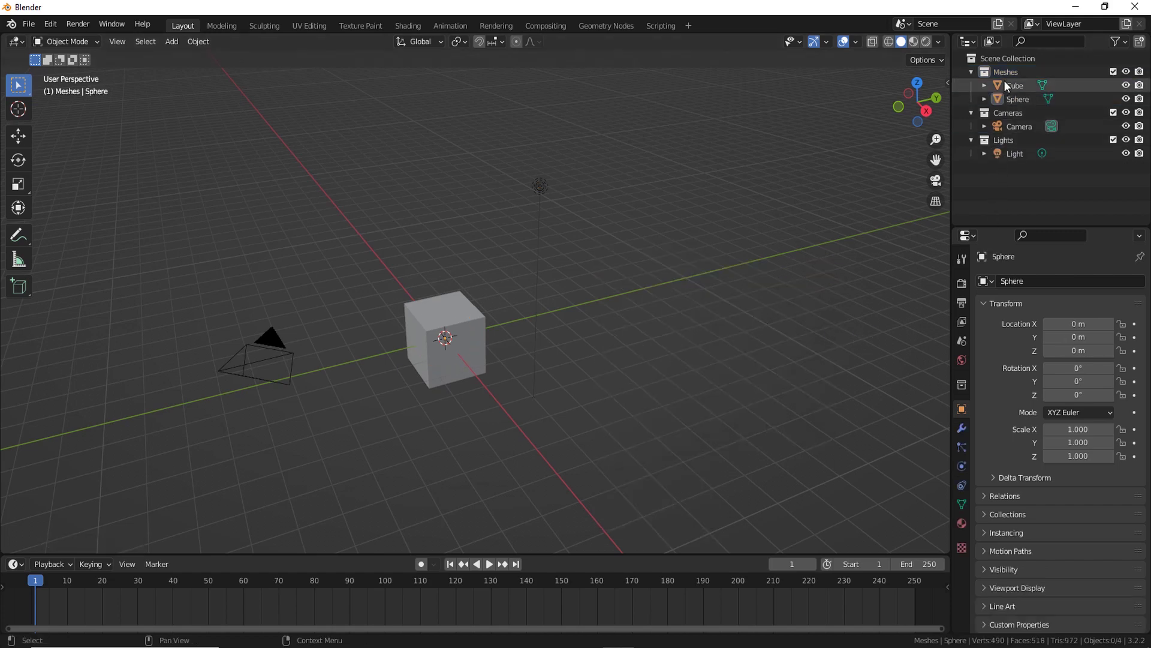
{"action": "left_click", "coordinate": [1006, 141]}
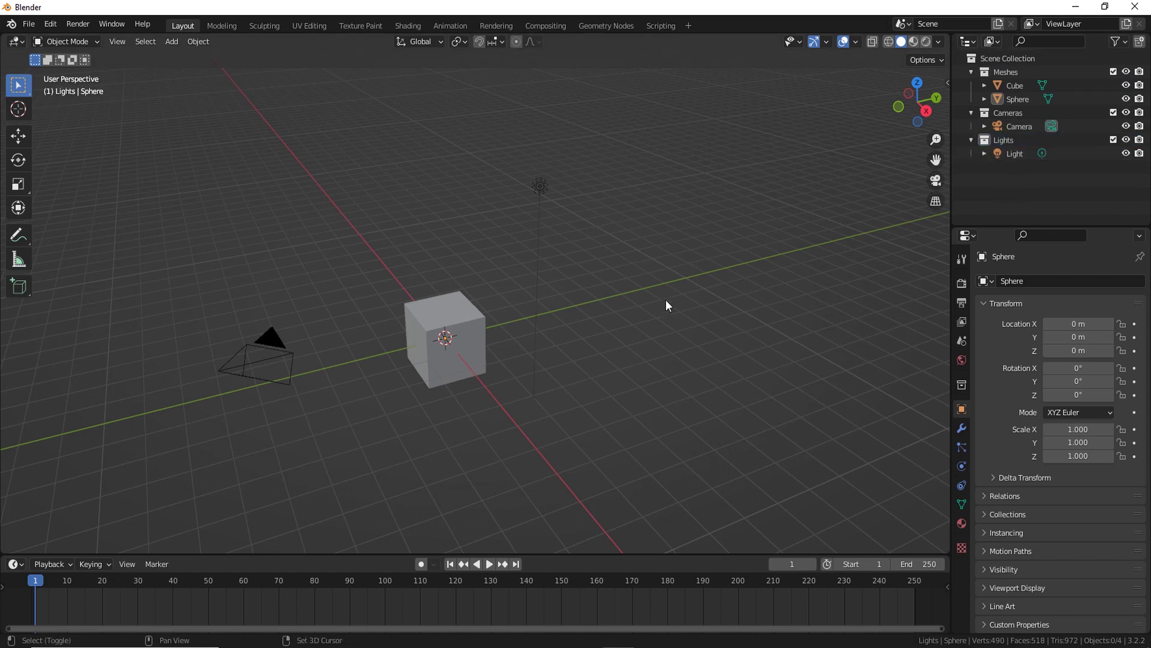
Add a Spot light to the Lights collection and orbit the view to inspect its cone.
{"action": "key", "text": "shift+a"}
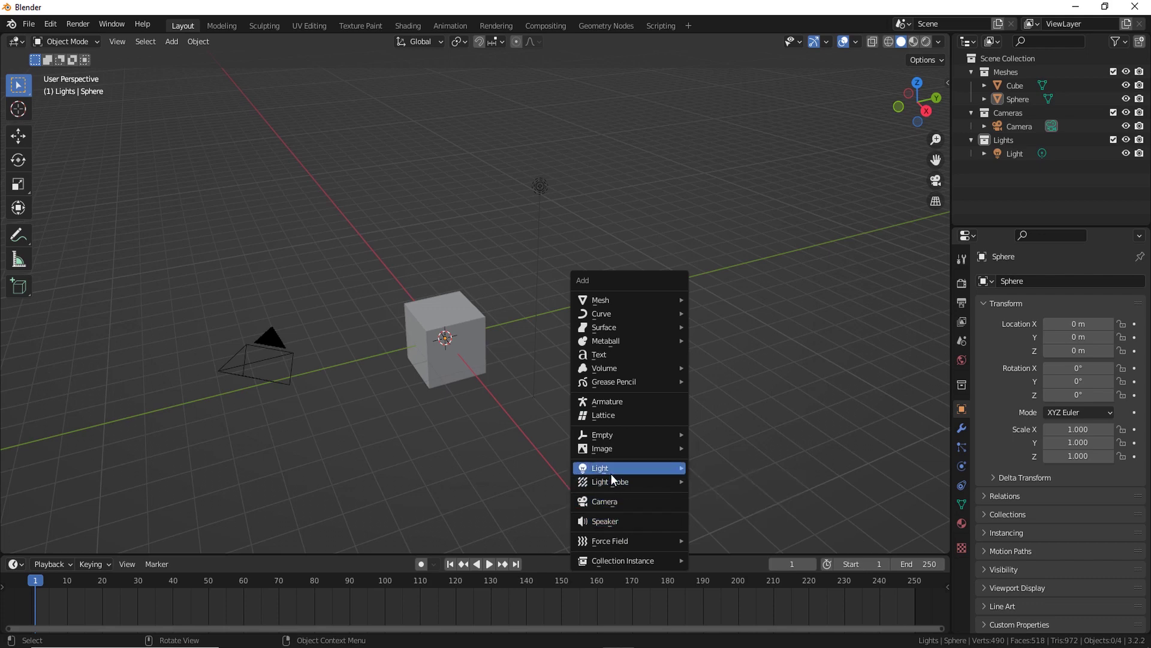
{"action": "mouse_move", "coordinate": [600, 467]}
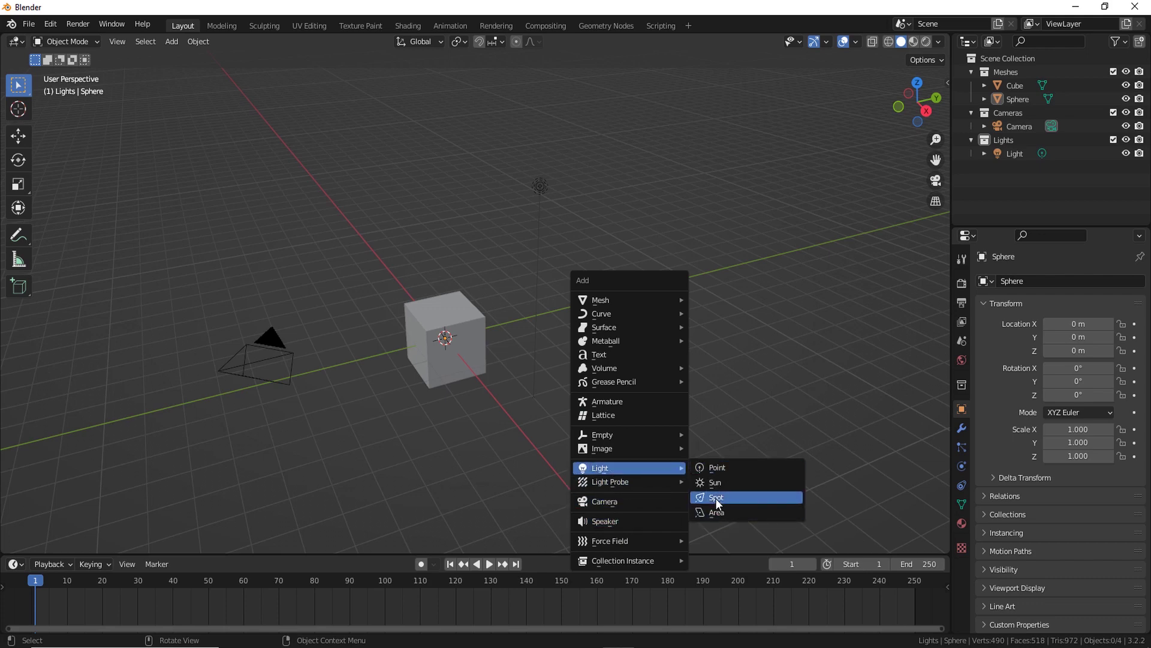
{"action": "left_click", "coordinate": [716, 497]}
{"action": "scroll", "coordinate": [661, 389], "scroll_direction": "down", "scroll_amount": 2}
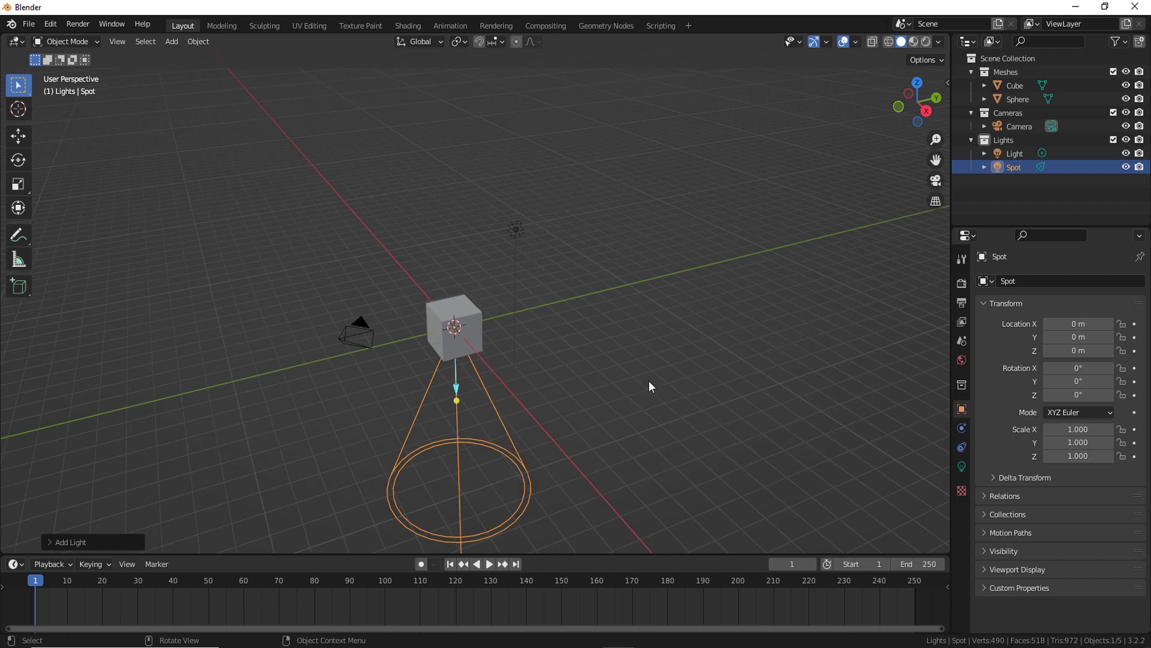
{"action": "left_click", "coordinate": [649, 381]}
{"action": "mouse_move", "coordinate": [689, 365]}
{"action": "middle_mouse_down"}
{"action": "mouse_move", "coordinate": [645, 341]}
{"action": "mouse_move", "coordinate": [623, 394]}
{"action": "mouse_move", "coordinate": [578, 355]}
{"action": "middle_mouse_up"}
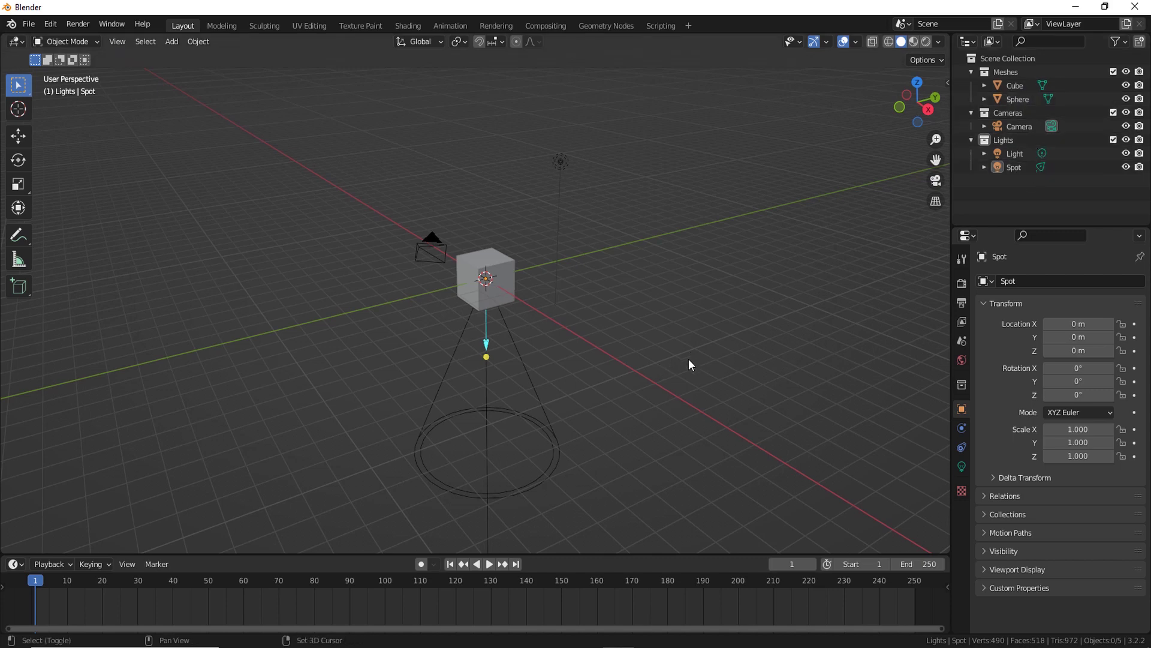
{"action": "middle_click_drag", "start_coordinate": [688, 359], "coordinate": [693, 380], "text": "shift"}
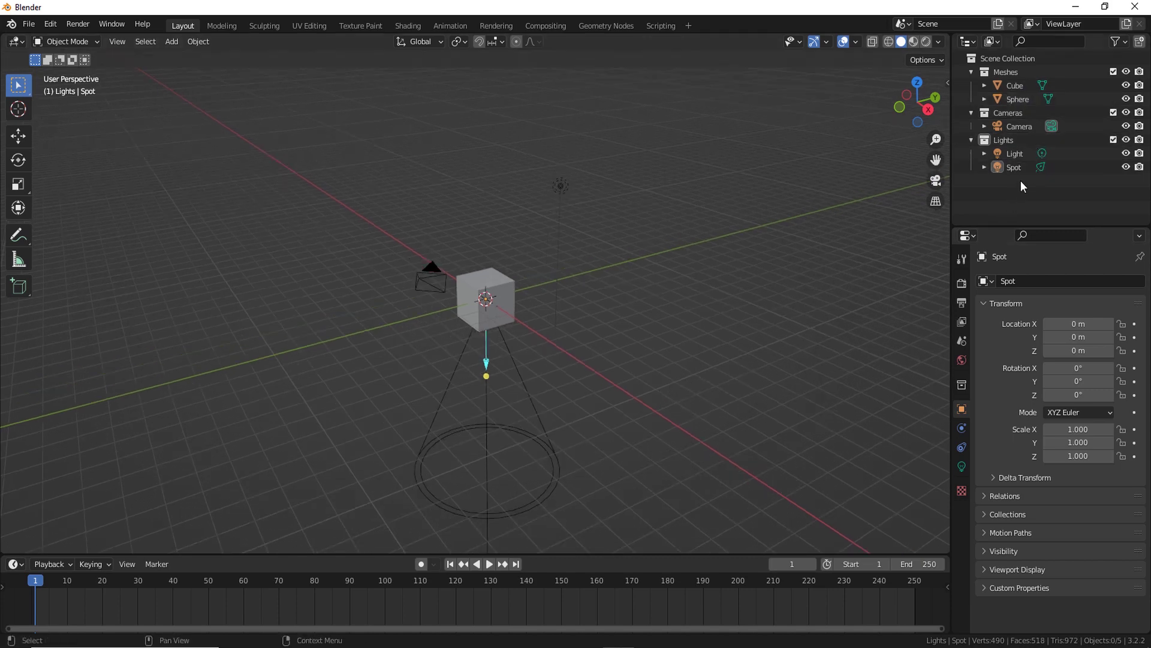
{"action": "mouse_move", "coordinate": [1013, 168]}
{"action": "left_mouse_down"}
{"action": "mouse_move", "coordinate": [1016, 135]}
{"action": "mouse_move", "coordinate": [1010, 173]}
{"action": "mouse_move", "coordinate": [1036, 187]}
{"action": "left_mouse_up"}
{"action": "middle_click_drag", "start_coordinate": [839, 287], "coordinate": [689, 386]}
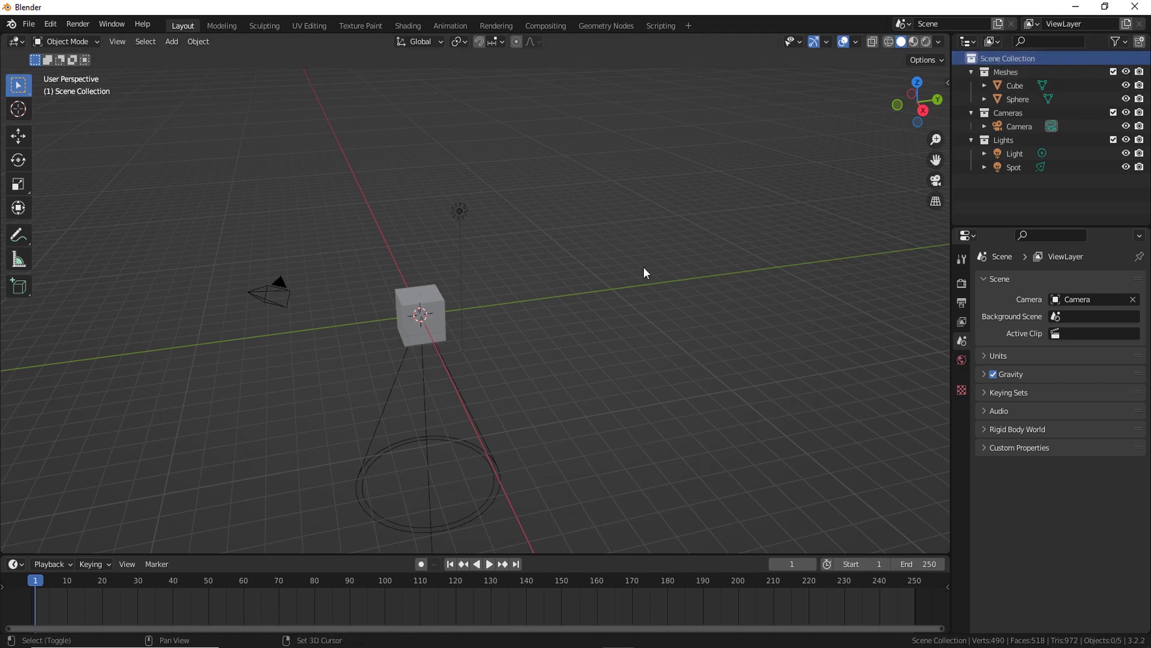
Add a Sun lamp and move it to about (0.91, 5.95, 1.62) m.
{"action": "key", "text": "shift+a"}
{"action": "mouse_move", "coordinate": [606, 268]}
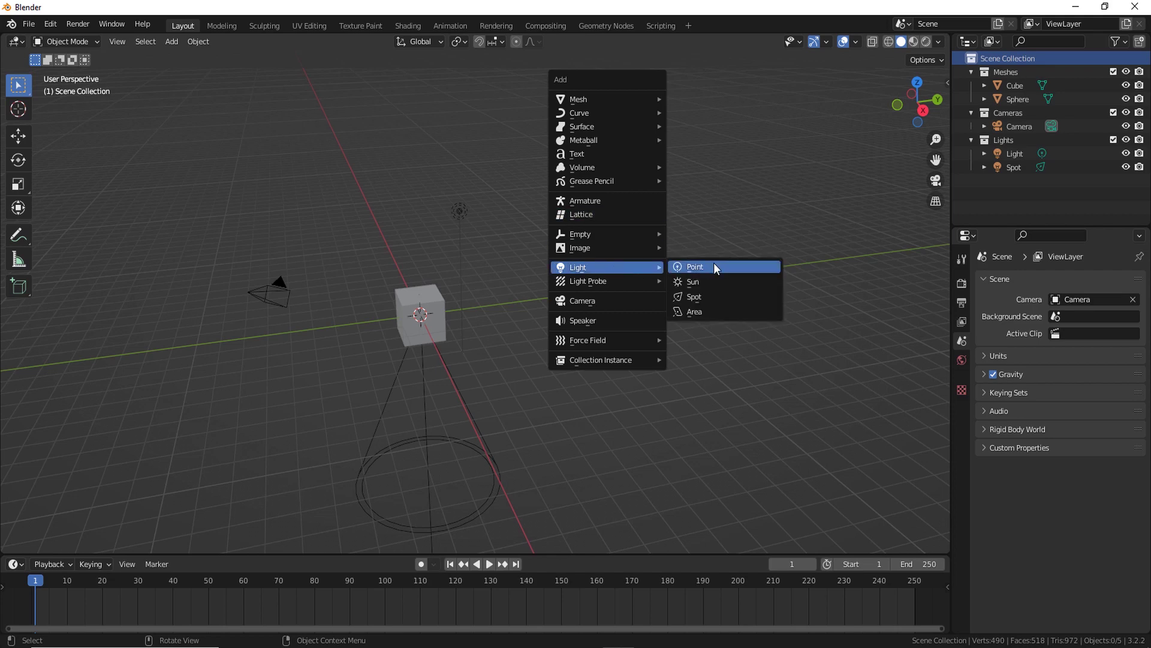
{"action": "left_click", "coordinate": [699, 282]}
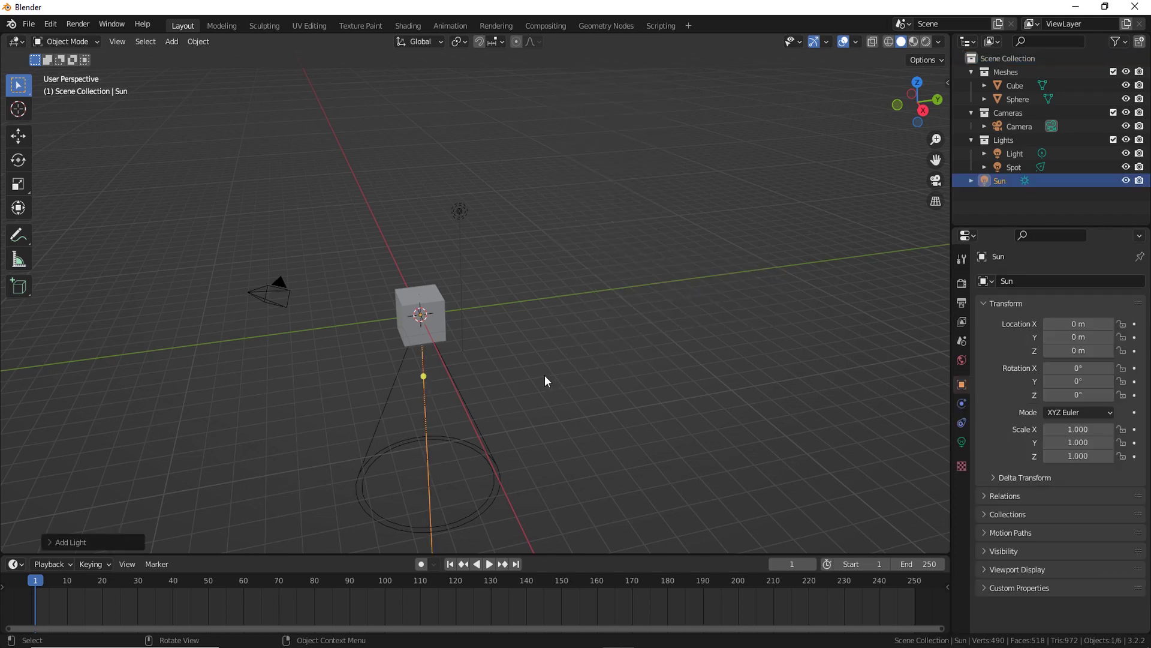
{"action": "key", "text": "g"}
{"action": "left_click", "coordinate": [653, 336]}
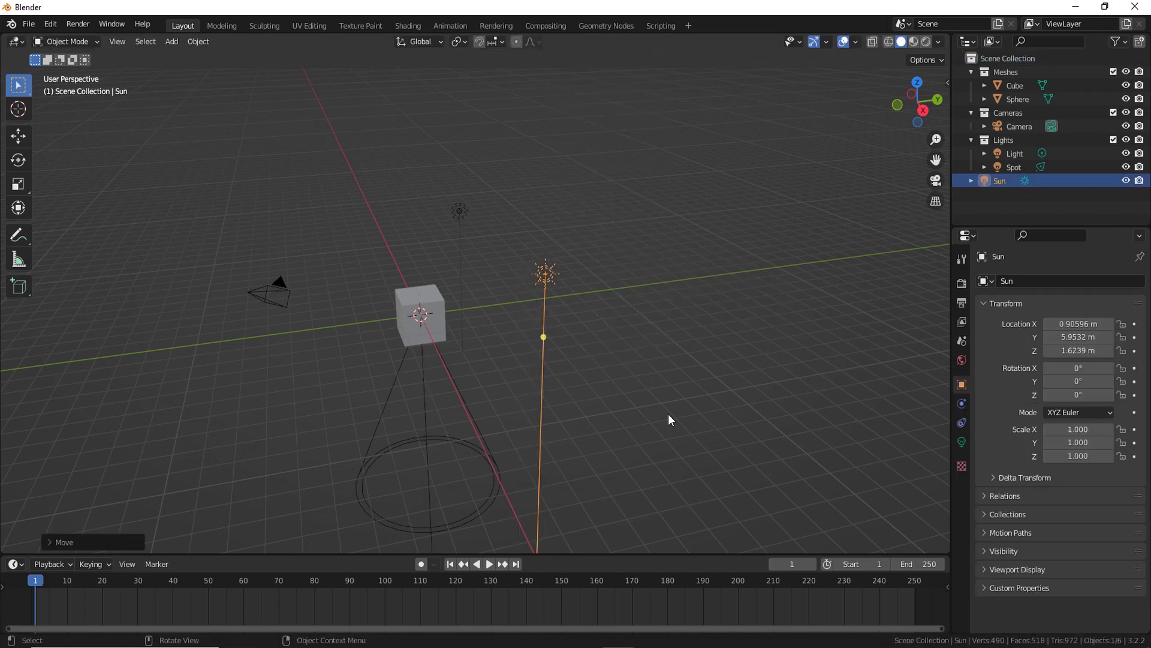
{"action": "left_click", "coordinate": [654, 407]}
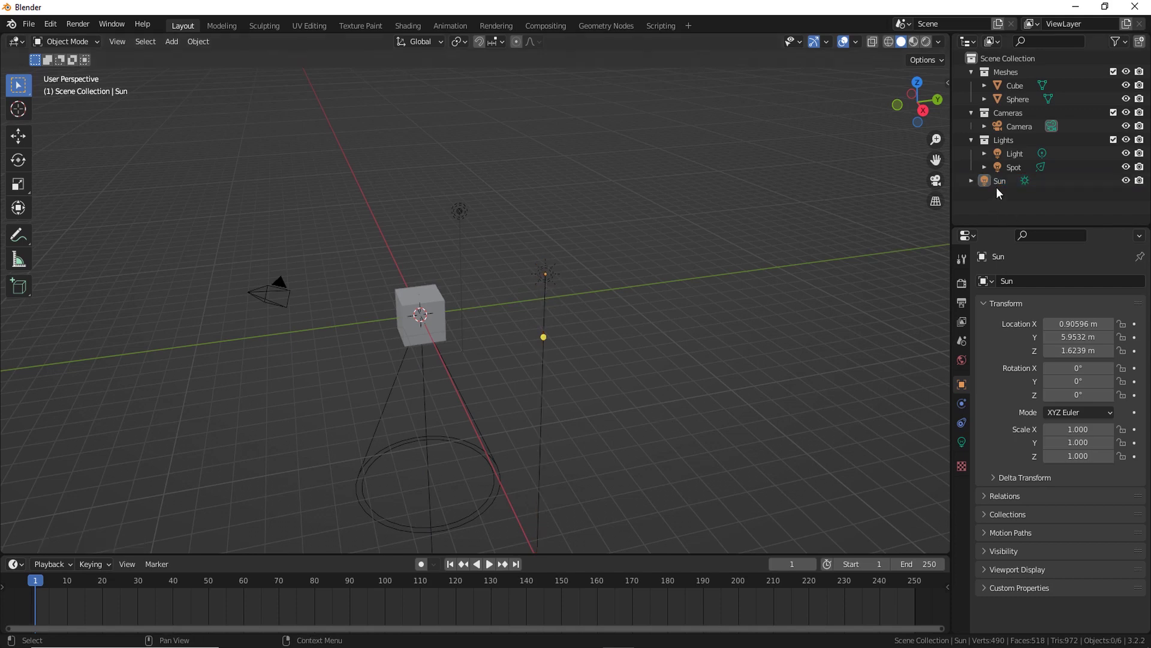
Collapse the Lights, Cameras and Meshes collections in the Outliner.
{"action": "left_click", "coordinate": [971, 140]}
{"action": "left_click", "coordinate": [971, 113]}
{"action": "left_click", "coordinate": [973, 72]}
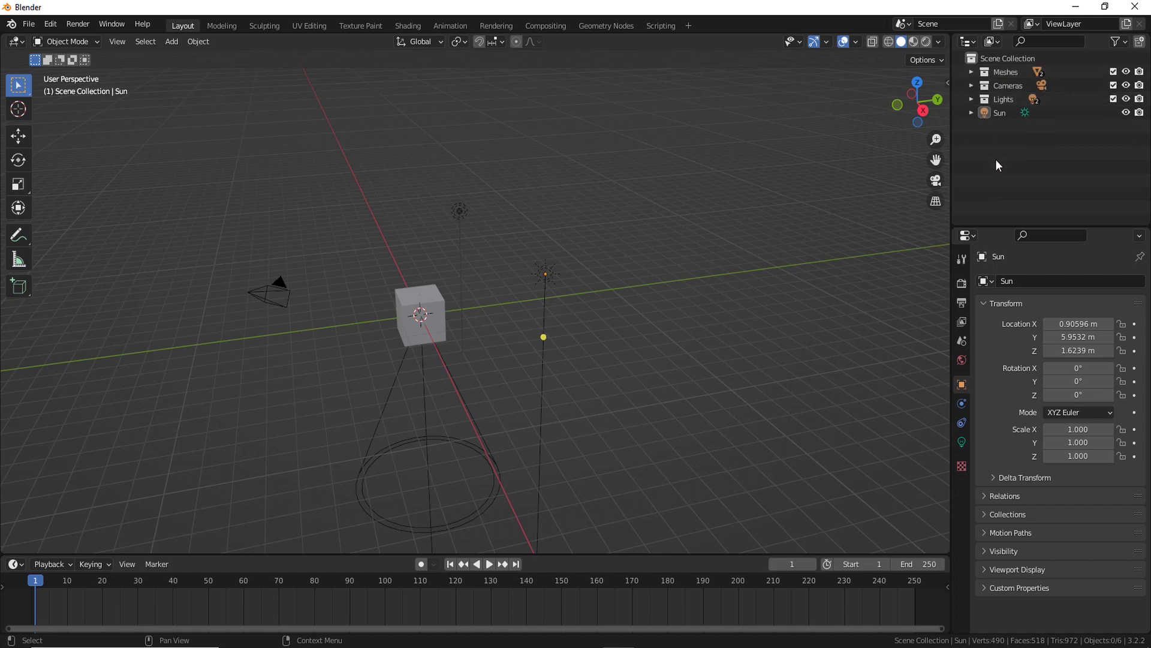
{"action": "left_click", "coordinate": [1003, 114]}
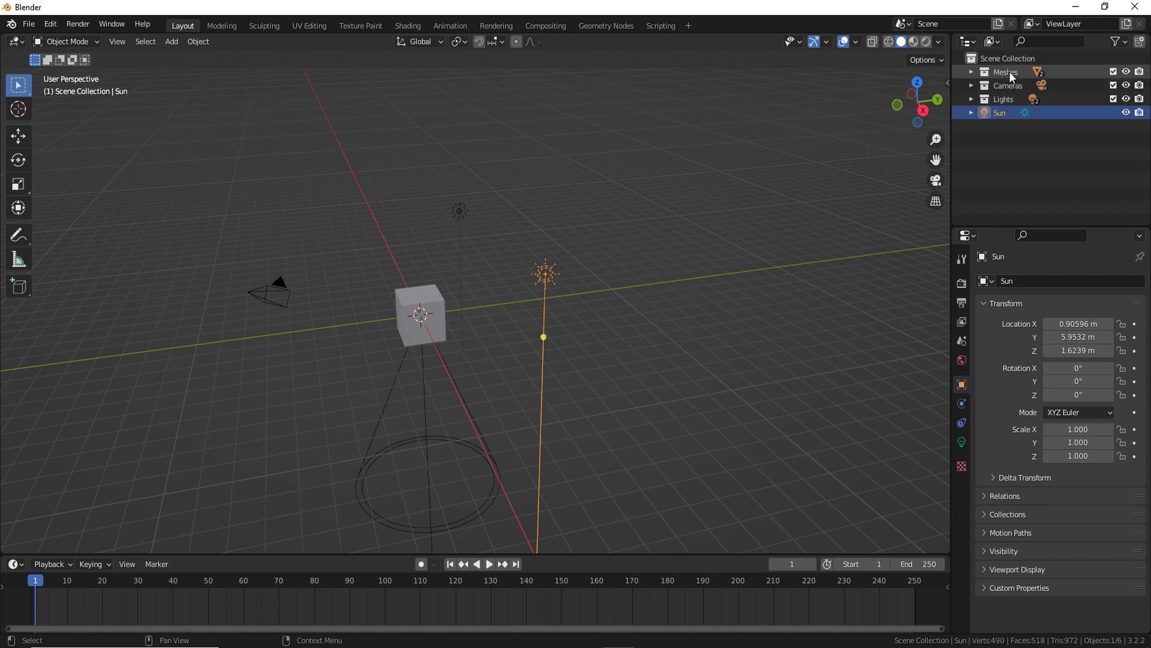
{"action": "left_click", "coordinate": [999, 150]}
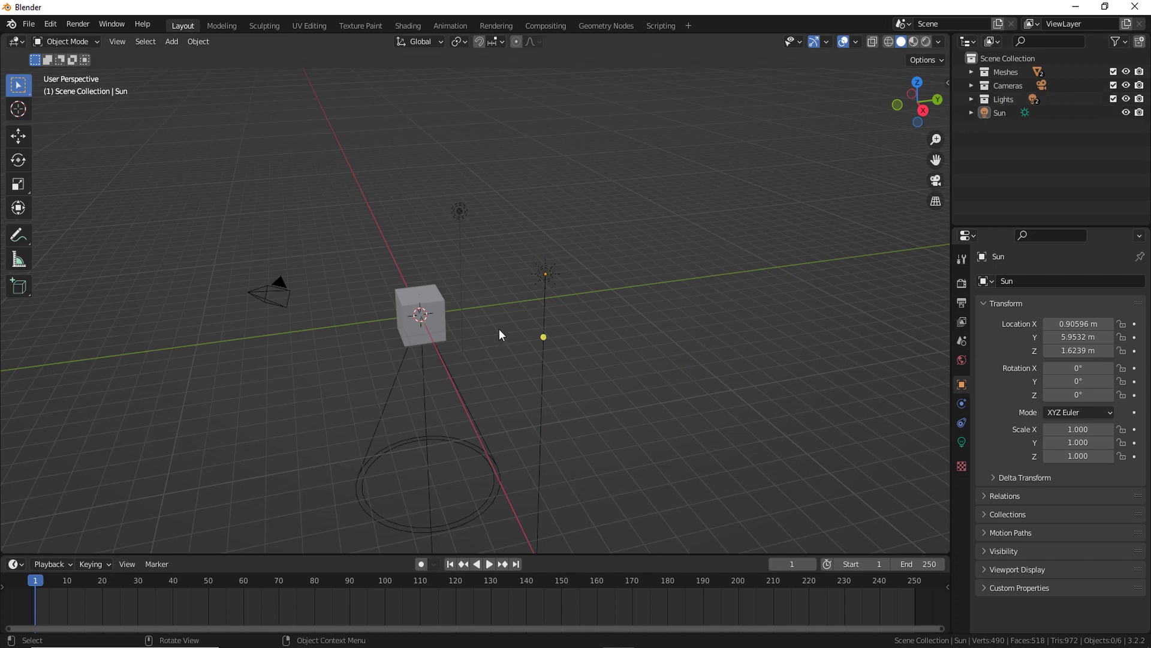
Move the Sun lamp into the Lights collection with M, then expand Lights to show it.
{"action": "left_click", "coordinate": [551, 276]}
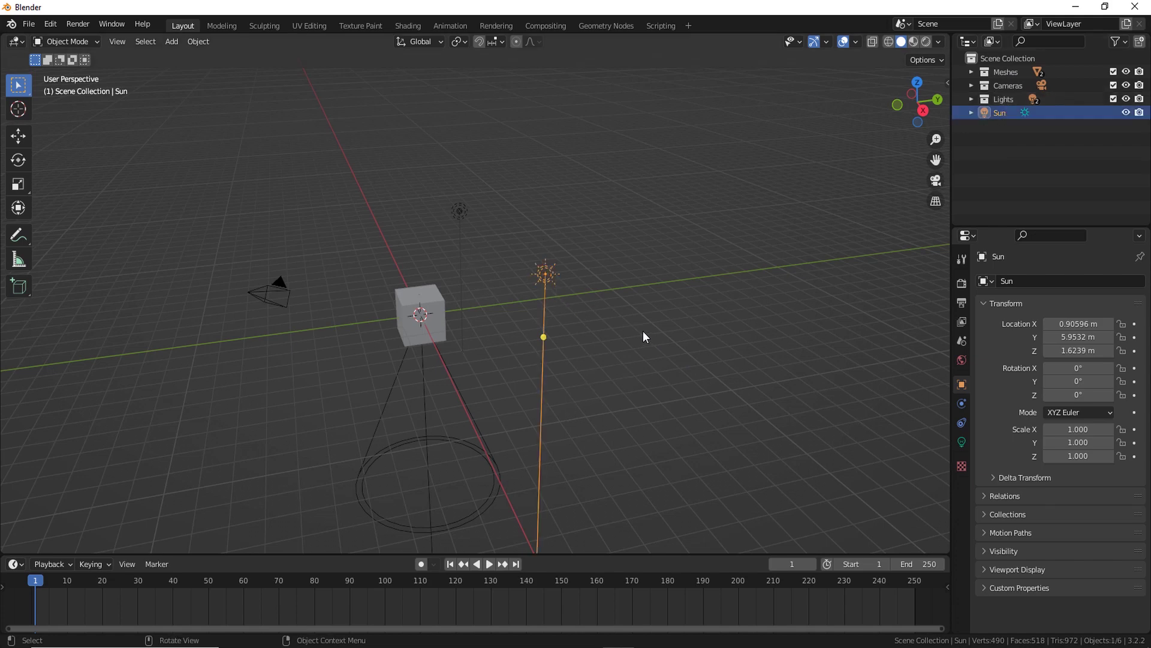
{"action": "key", "text": "m"}
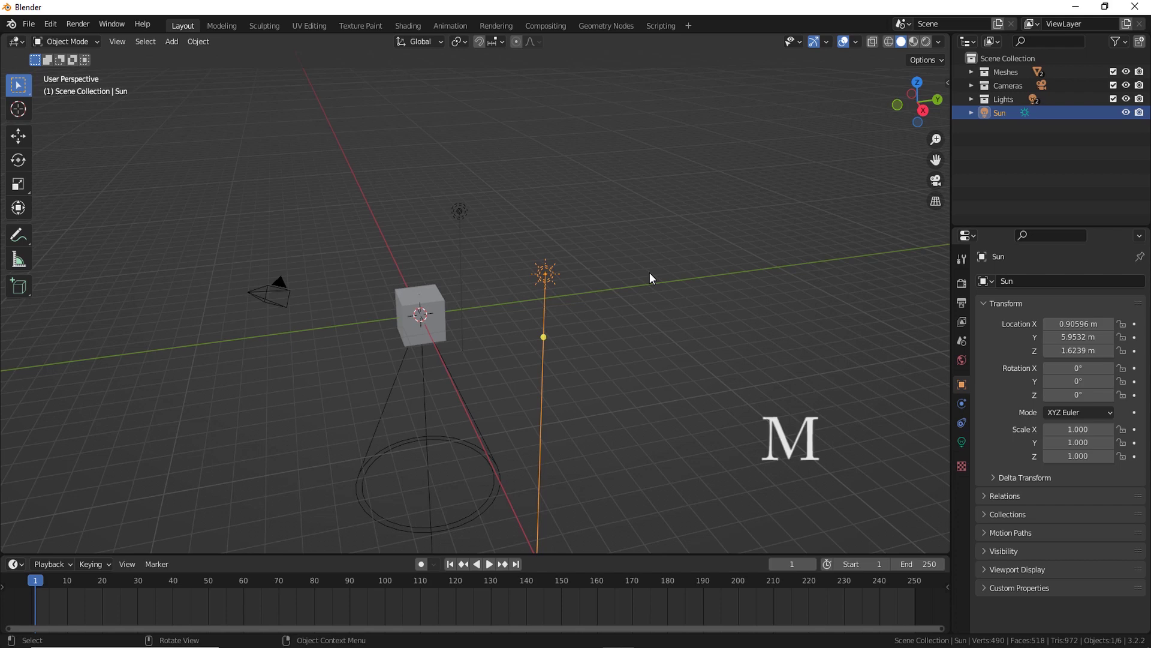
{"action": "key", "text": "m"}
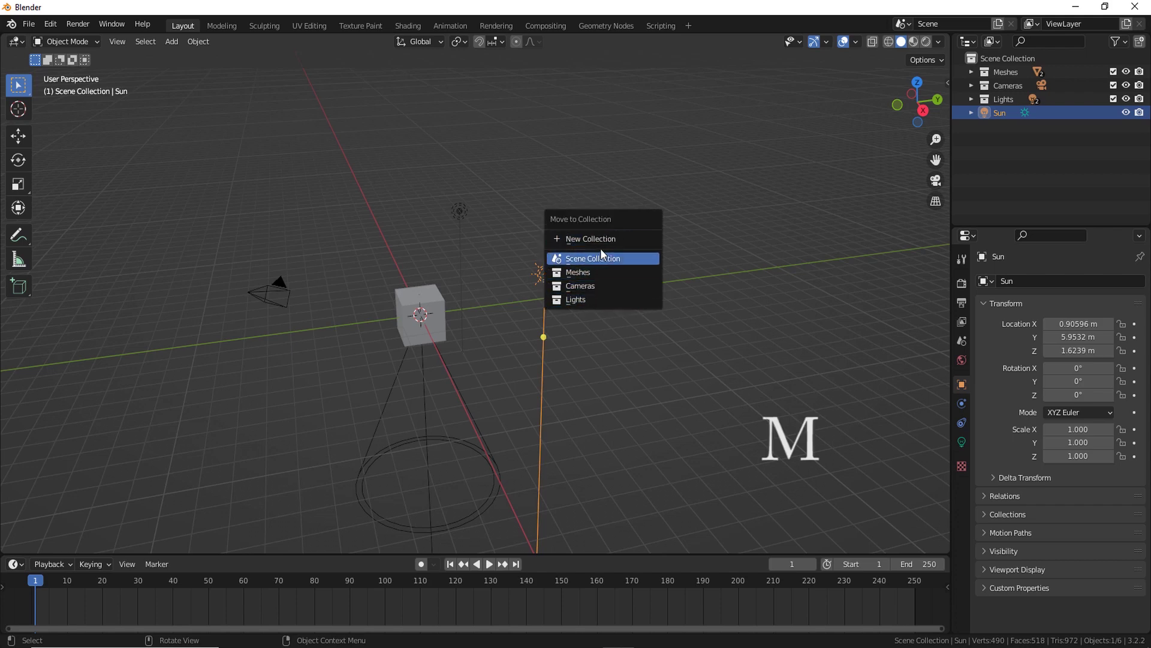
{"action": "left_click", "coordinate": [583, 300]}
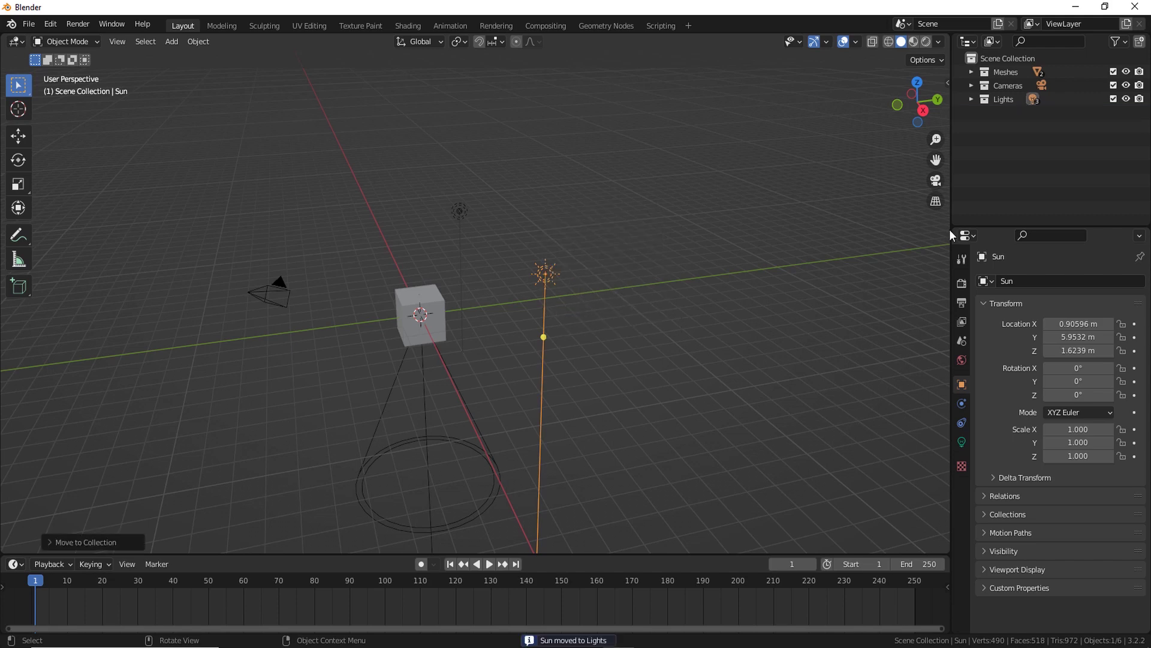
{"action": "left_click", "coordinate": [972, 99]}
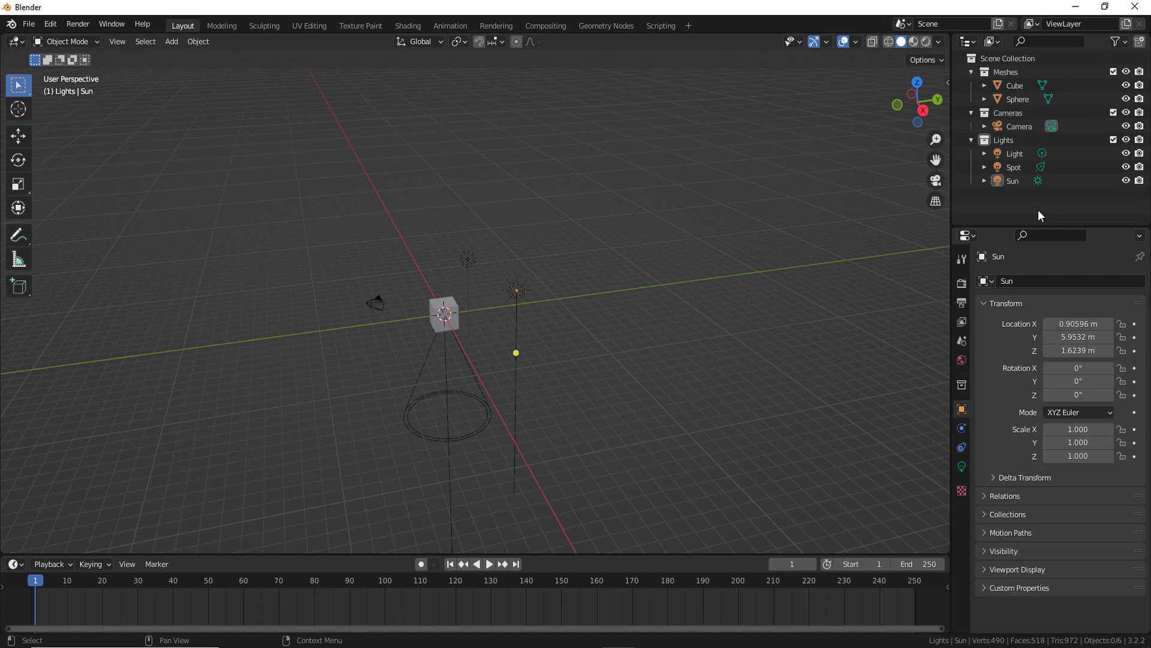
Expand the Outliner hierarchy down to the cube's Material, then collapse it back to collections only.
{"action": "key", "text": "shift+a"}
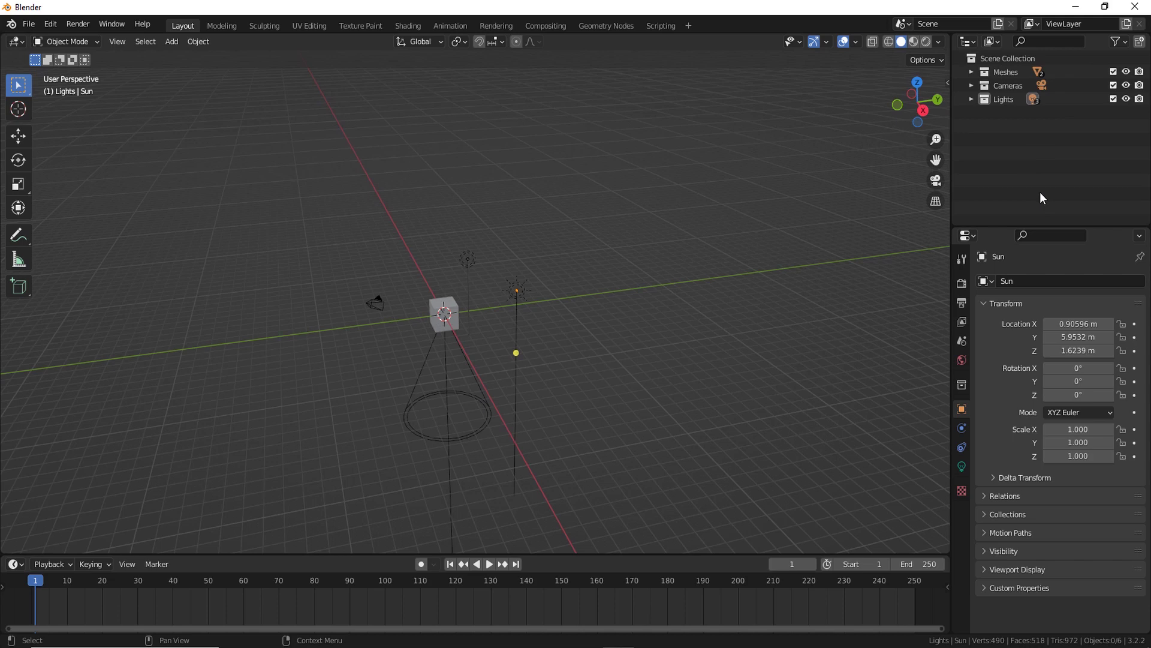
{"action": "key", "text": "shift+a"}
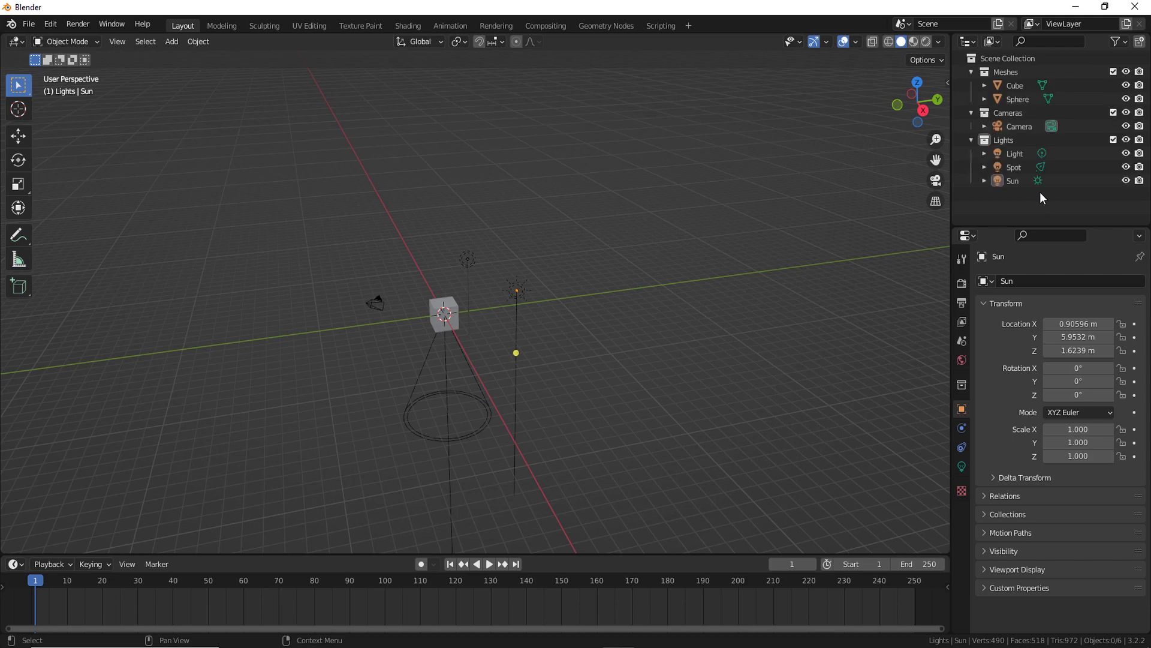
{"action": "key", "text": "KP_Add"}
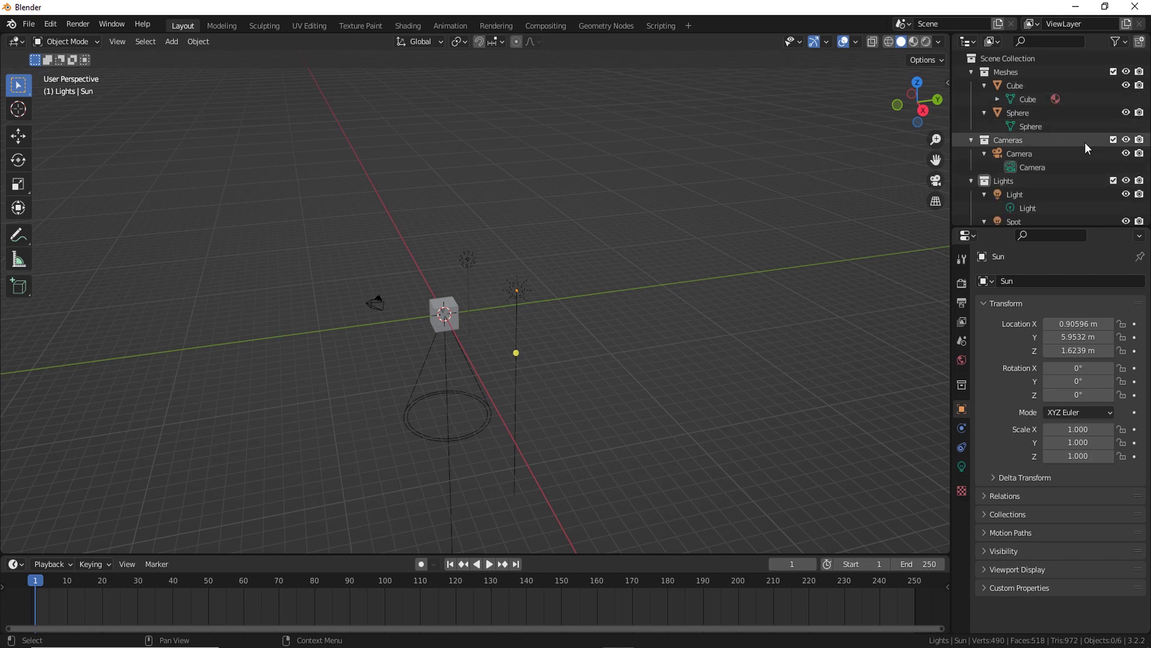
{"action": "key", "text": "KP_Add"}
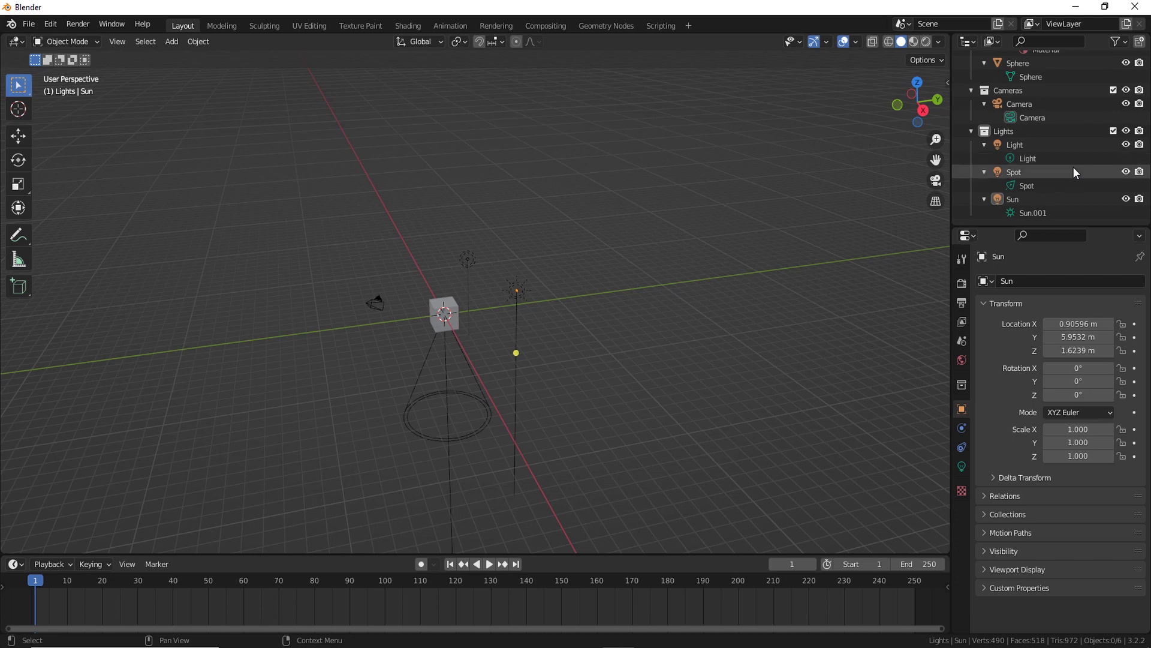
{"action": "scroll", "coordinate": [1031, 132], "scroll_direction": "up", "scroll_amount": 3}
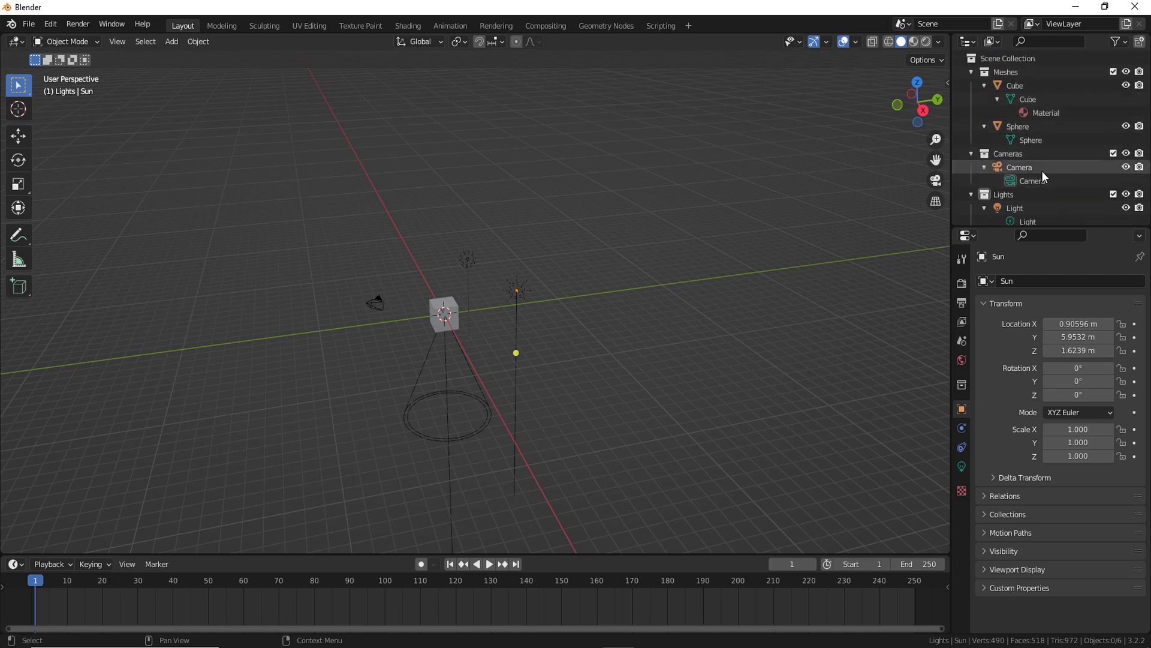
{"action": "key", "text": "Home"}
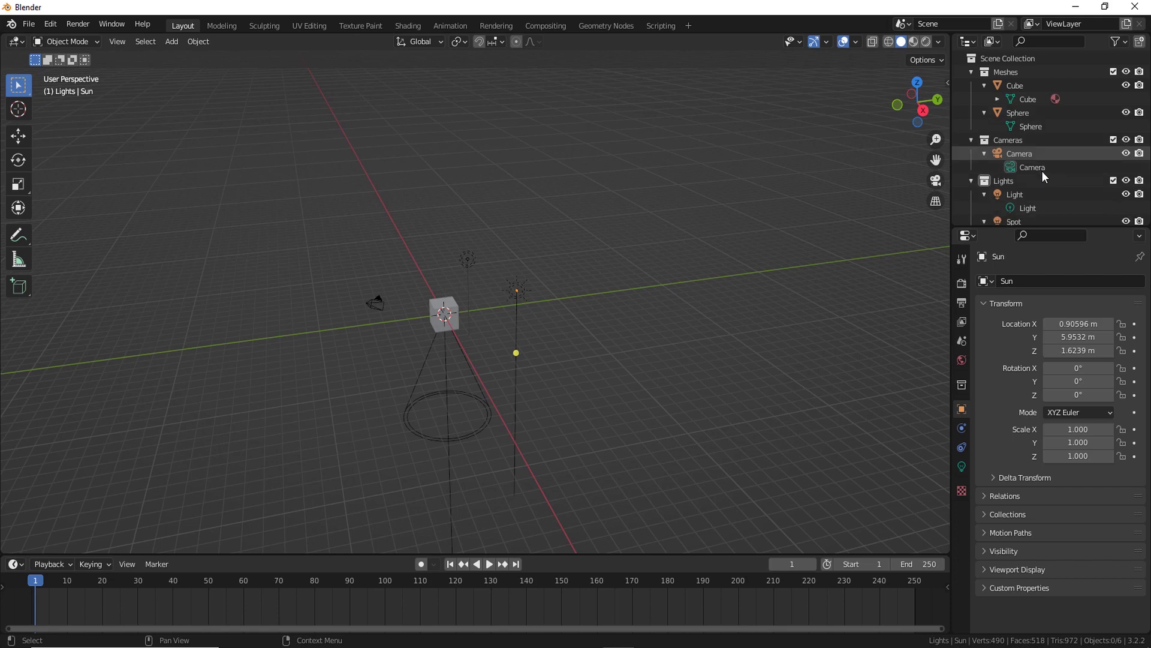
{"action": "key", "text": "KP_Subtract"}
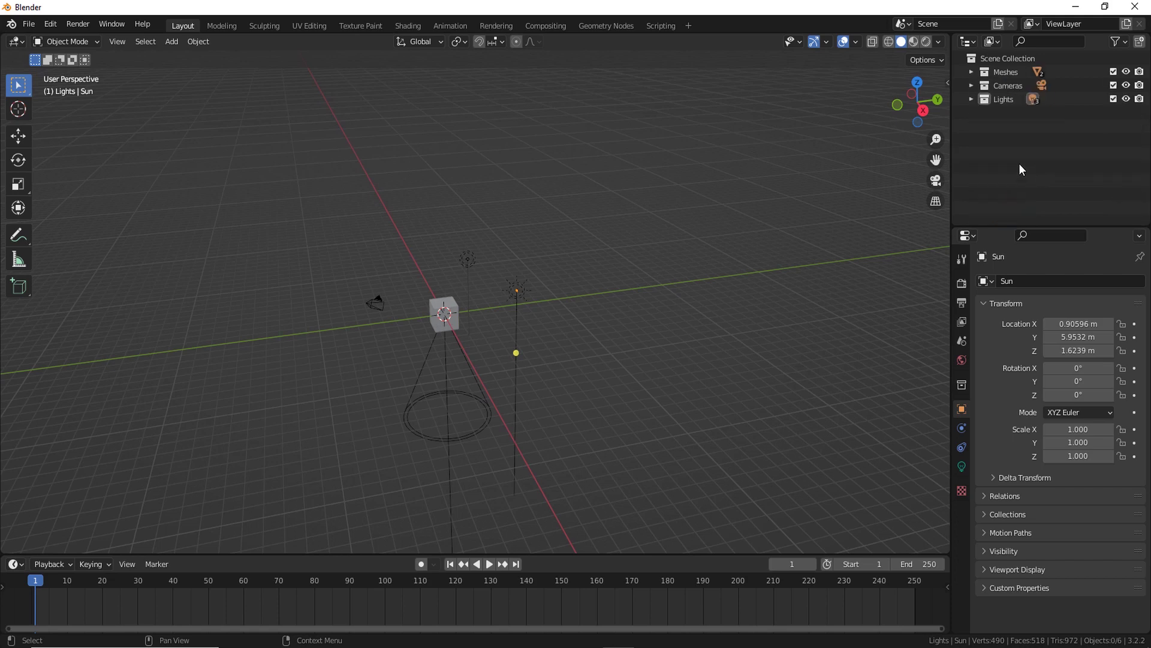
{"action": "left_click", "coordinate": [1019, 163]}
{"action": "scroll", "coordinate": [807, 313], "scroll_direction": "up", "scroll_amount": 3}
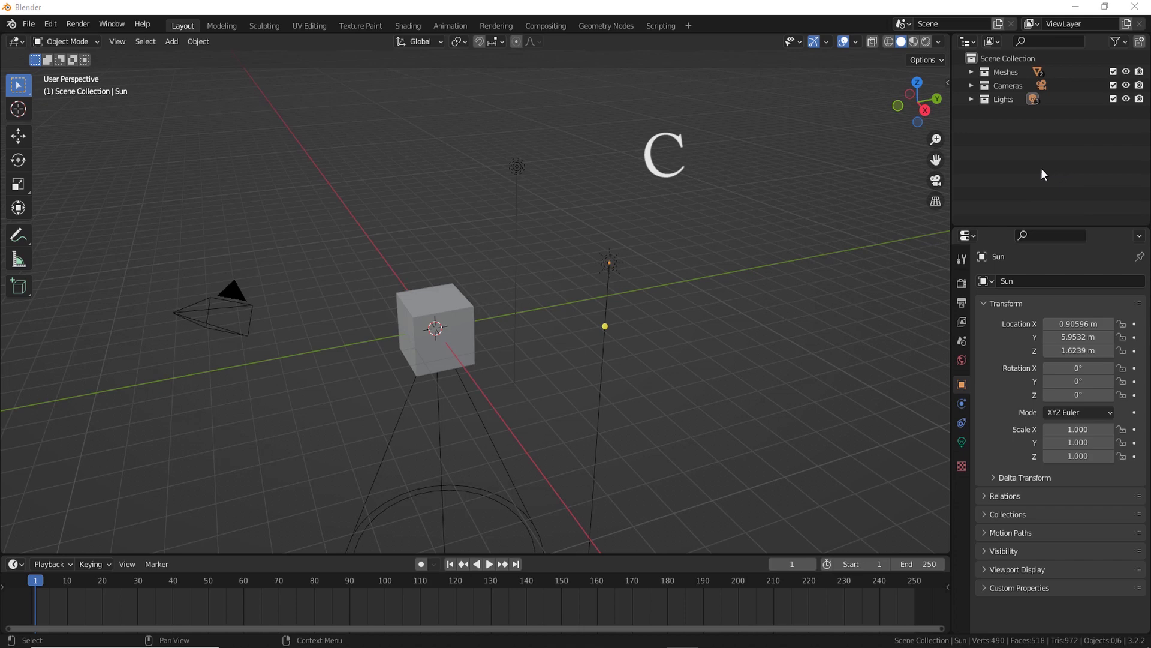
Add Collections 4 to 9 with C, then box-select and delete them all with X.
{"action": "key", "text": "c"}
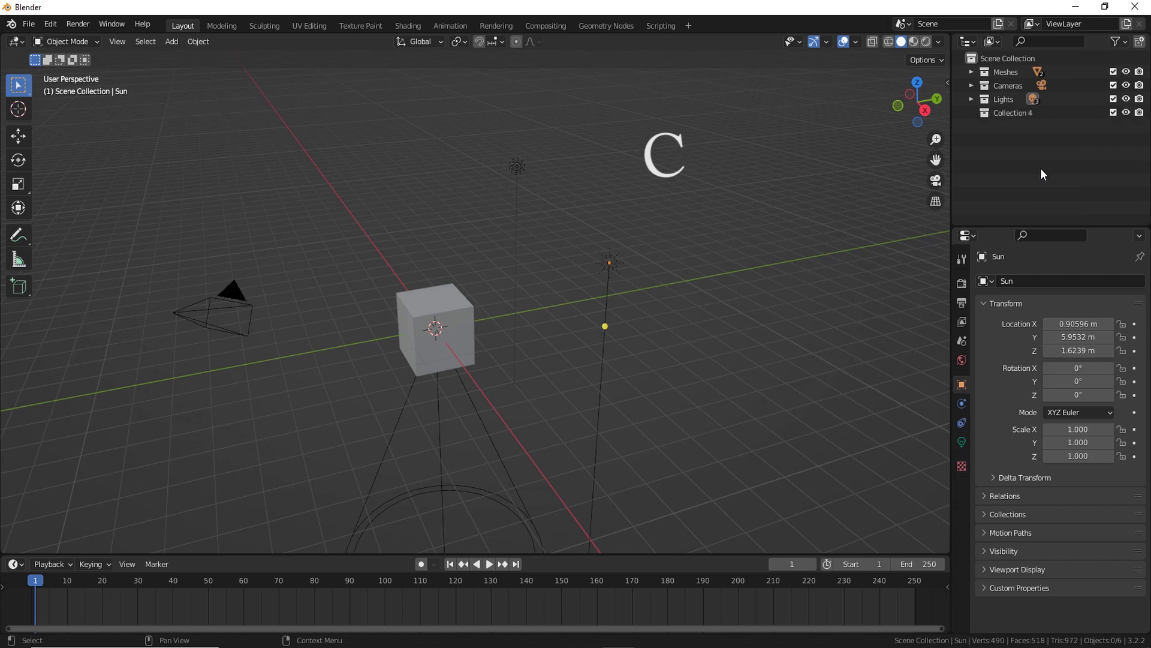
{"action": "key", "text": "c"}
{"action": "key", "text": "c"}
{"action": "key", "text": "c"}
{"action": "key", "text": "c"}
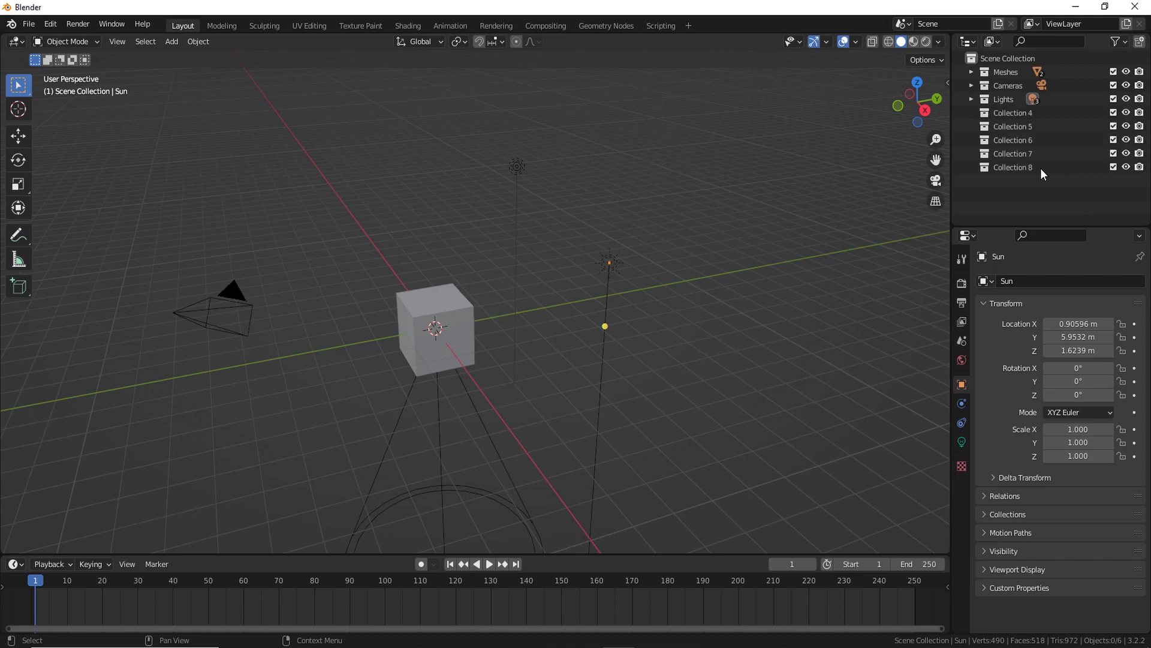
{"action": "key", "text": "c"}
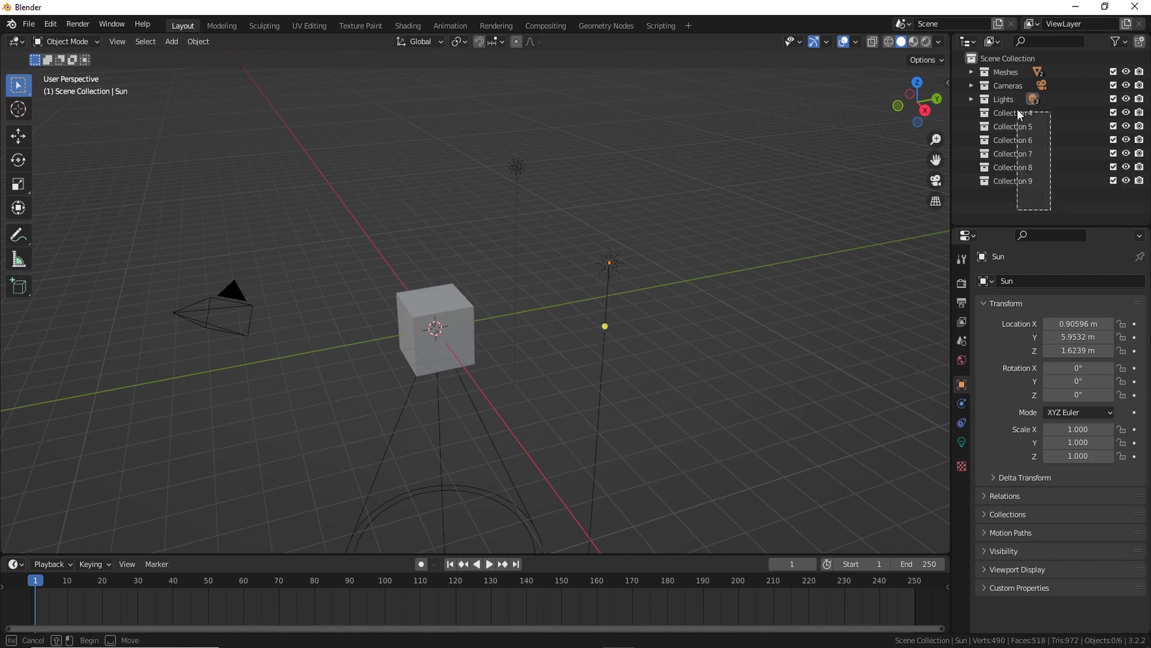
{"action": "left_click_drag", "start_coordinate": [1049, 207], "coordinate": [1017, 111]}
{"action": "key", "text": "x"}
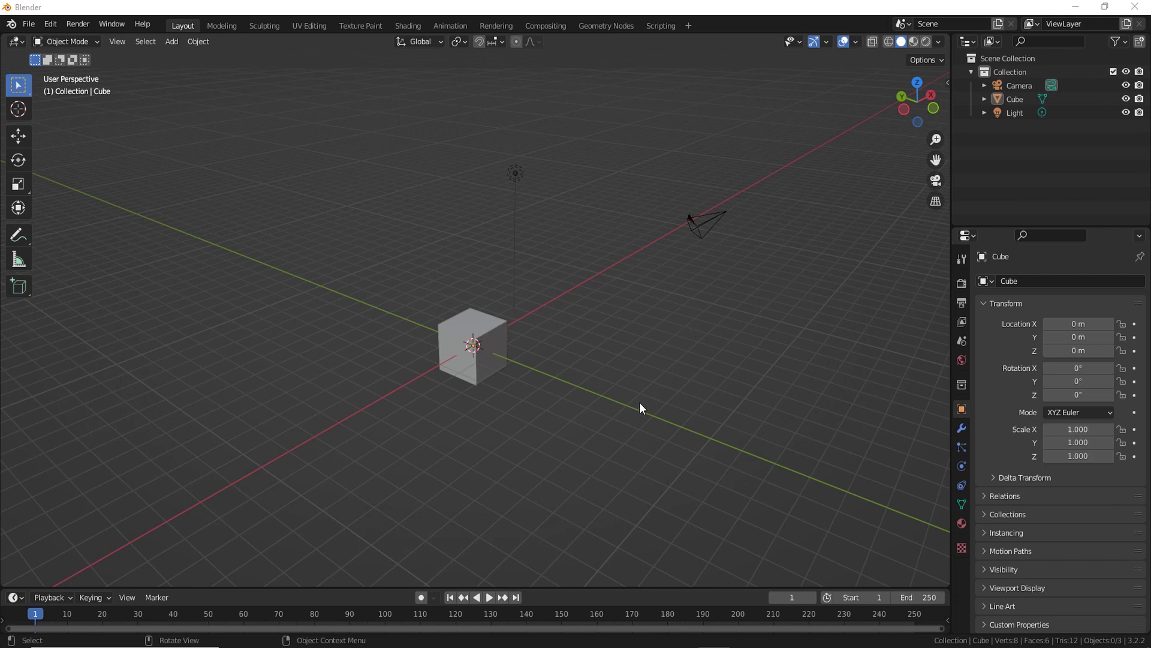
{"action": "mouse_move", "coordinate": [639, 408]}
{"action": "middle_mouse_down"}
{"action": "mouse_move", "coordinate": [615, 416]}
{"action": "mouse_move", "coordinate": [558, 392]}
{"action": "mouse_move", "coordinate": [620, 360]}
{"action": "middle_mouse_up"}
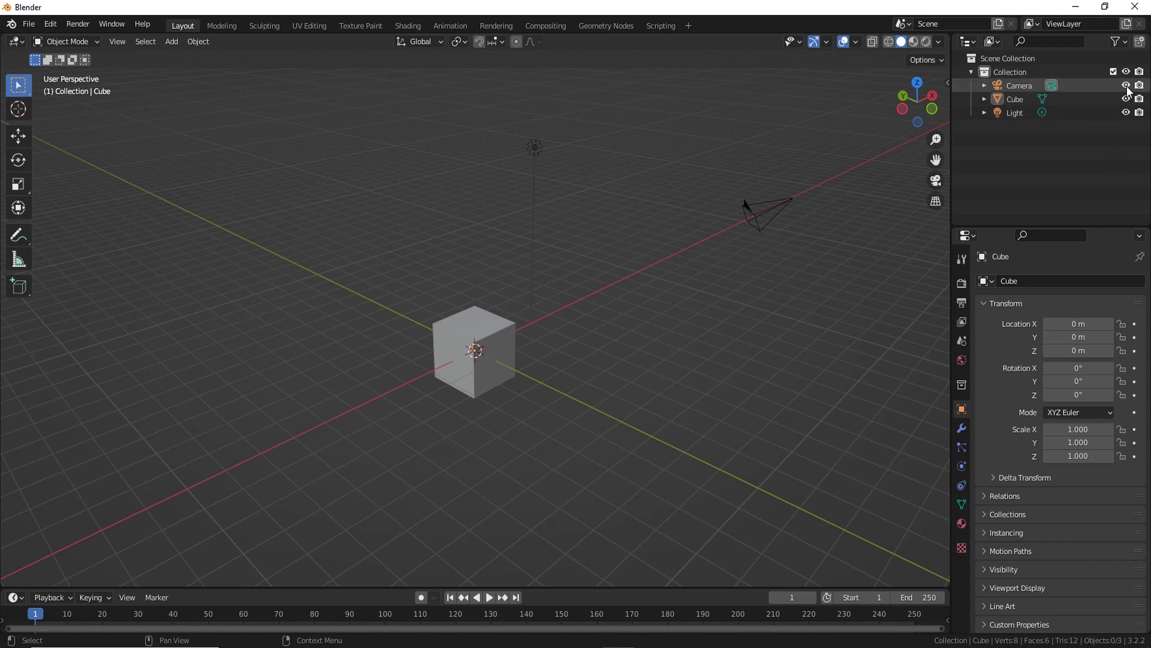
Toggle Camera, Cube and Light viewport visibility off and on, leaving all three visible.
{"action": "mouse_move", "coordinate": [638, 326]}
{"action": "middle_mouse_down"}
{"action": "mouse_move", "coordinate": [650, 289]}
{"action": "mouse_move", "coordinate": [605, 304]}
{"action": "mouse_move", "coordinate": [615, 327]}
{"action": "middle_mouse_up"}
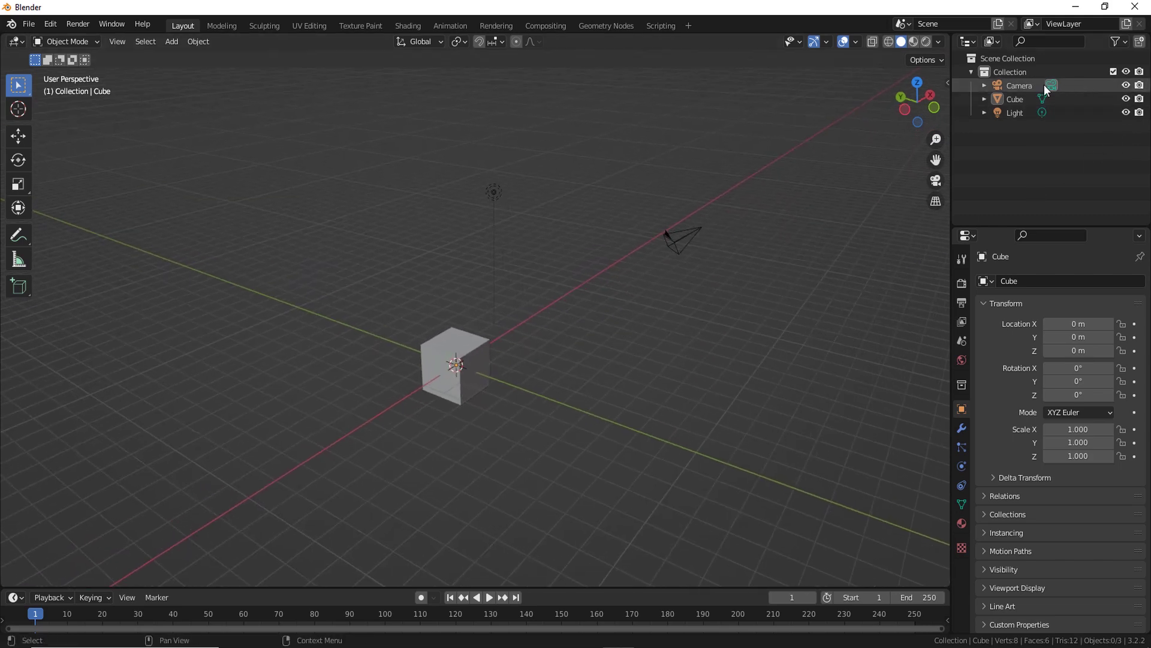
{"action": "left_click", "coordinate": [1127, 86]}
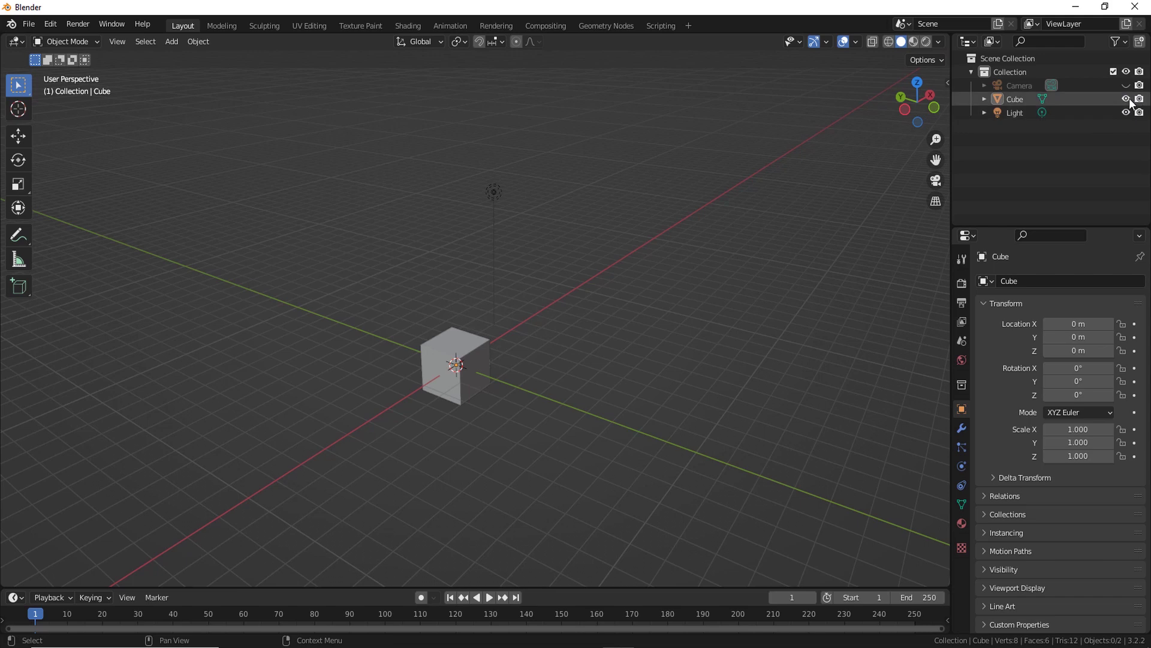
{"action": "left_click", "coordinate": [1126, 99]}
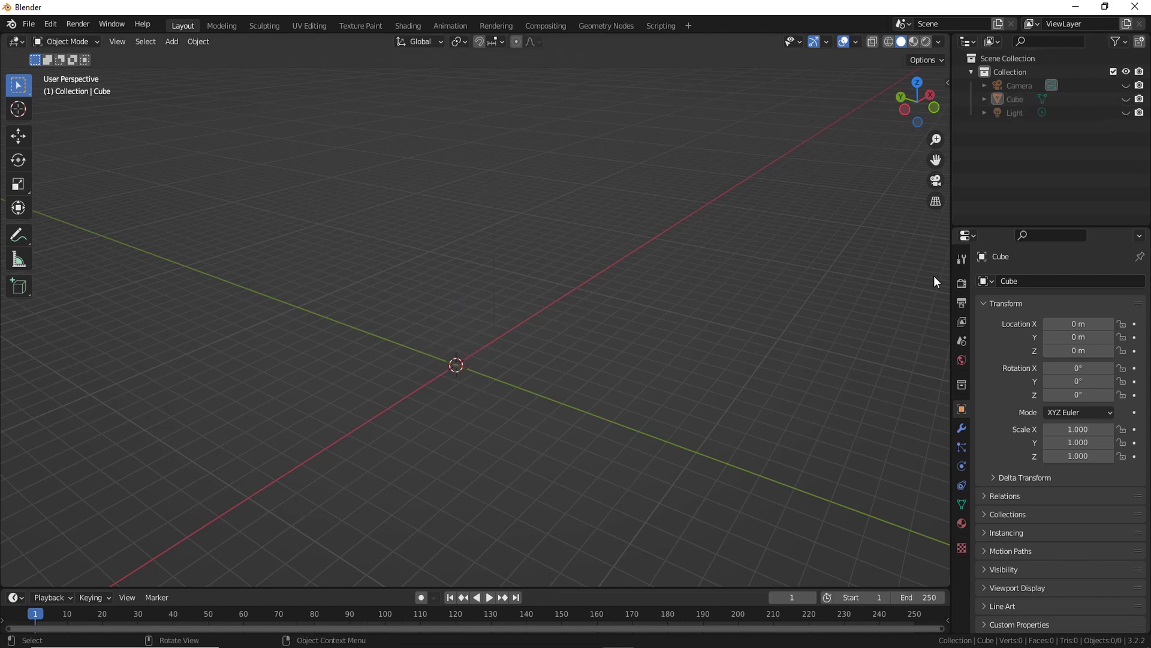
{"action": "left_click", "coordinate": [1126, 86]}
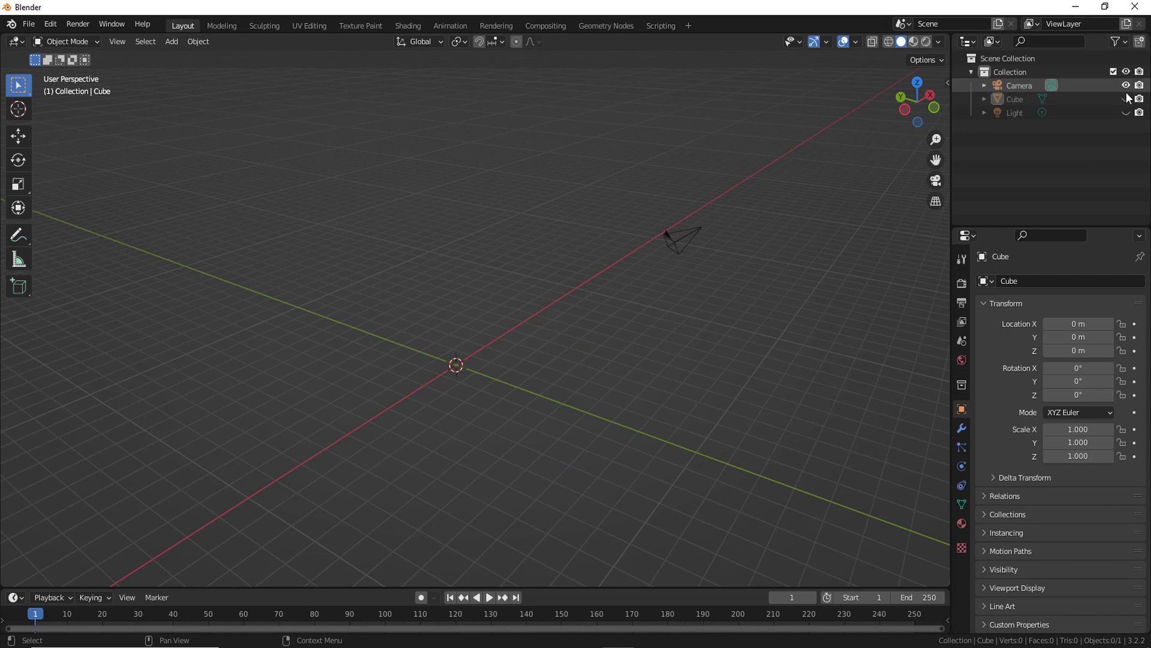
{"action": "left_click", "coordinate": [1126, 85]}
{"action": "left_click_drag", "start_coordinate": [1124, 84], "coordinate": [1125, 99]}
{"action": "key", "text": "ctrl+z"}
{"action": "key", "text": "ctrl+shift+z"}
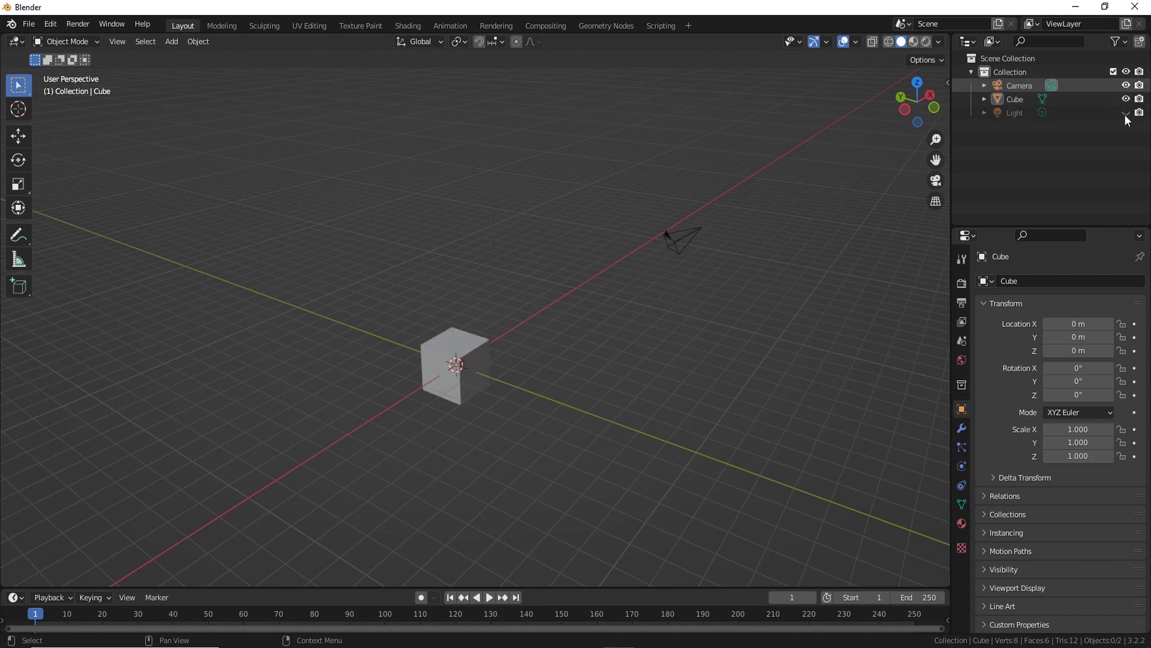
{"action": "left_click", "coordinate": [1126, 113]}
Turn off the Cube's render icon to exclude it from renders, then reselect the cube.
{"action": "middle_click_drag", "start_coordinate": [666, 332], "coordinate": [712, 225]}
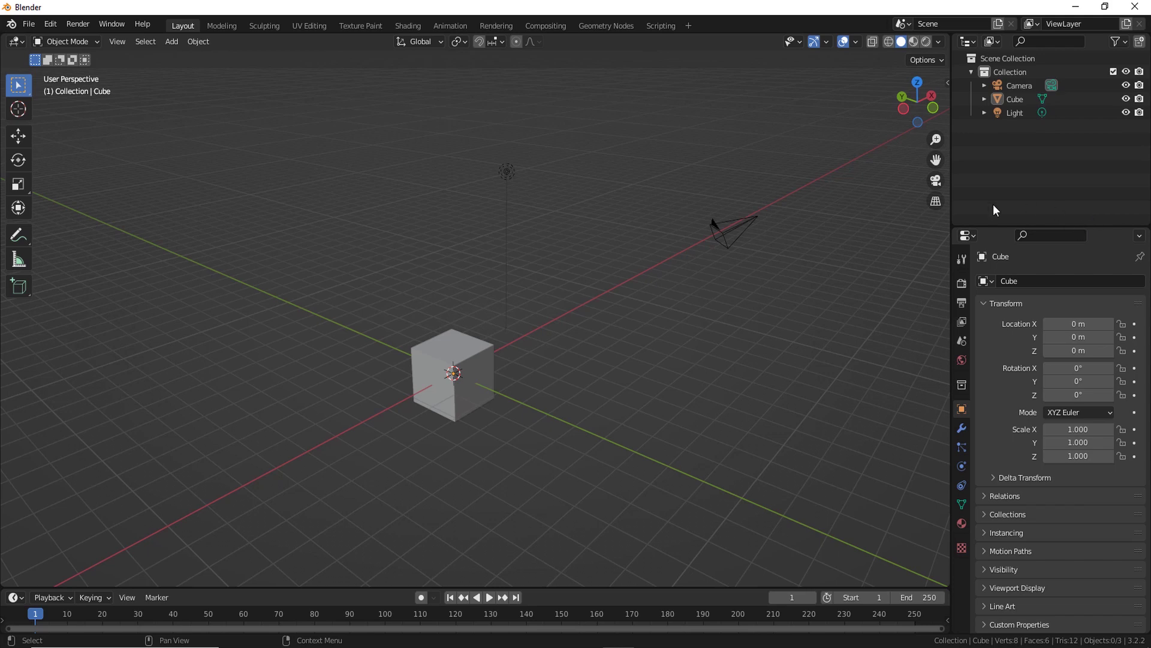
{"action": "mouse_move", "coordinate": [580, 360]}
{"action": "middle_mouse_down"}
{"action": "mouse_move", "coordinate": [563, 384]}
{"action": "mouse_move", "coordinate": [483, 363]}
{"action": "middle_mouse_up"}
{"action": "left_click", "coordinate": [484, 363]}
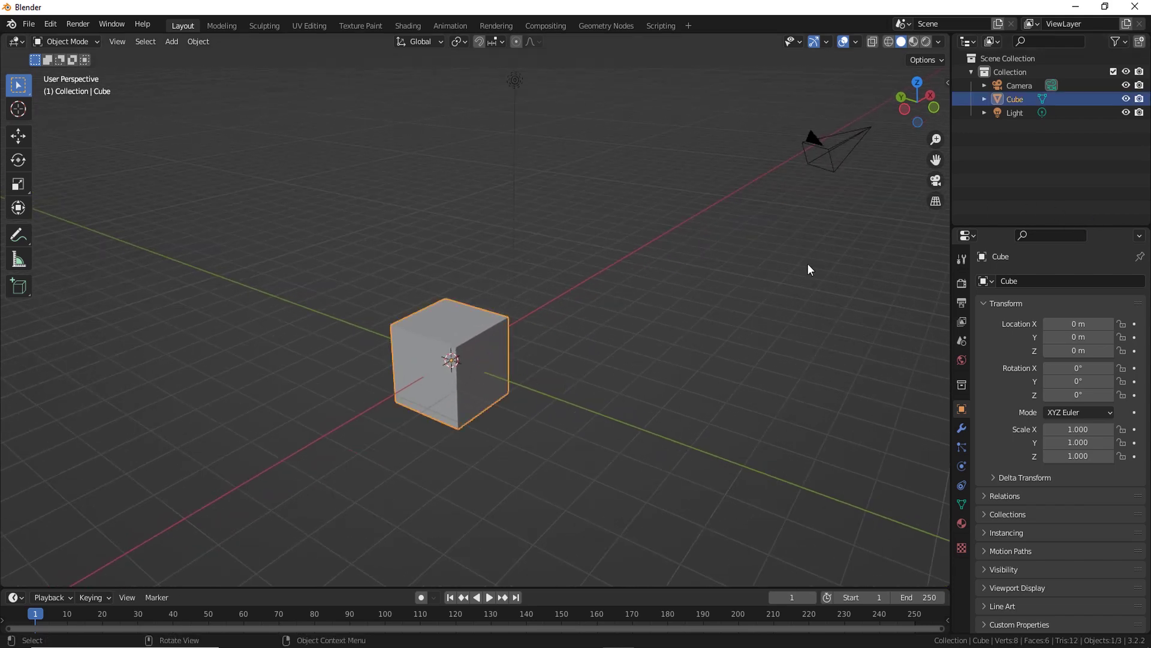
{"action": "left_click", "coordinate": [1142, 100]}
{"action": "left_click", "coordinate": [549, 364]}
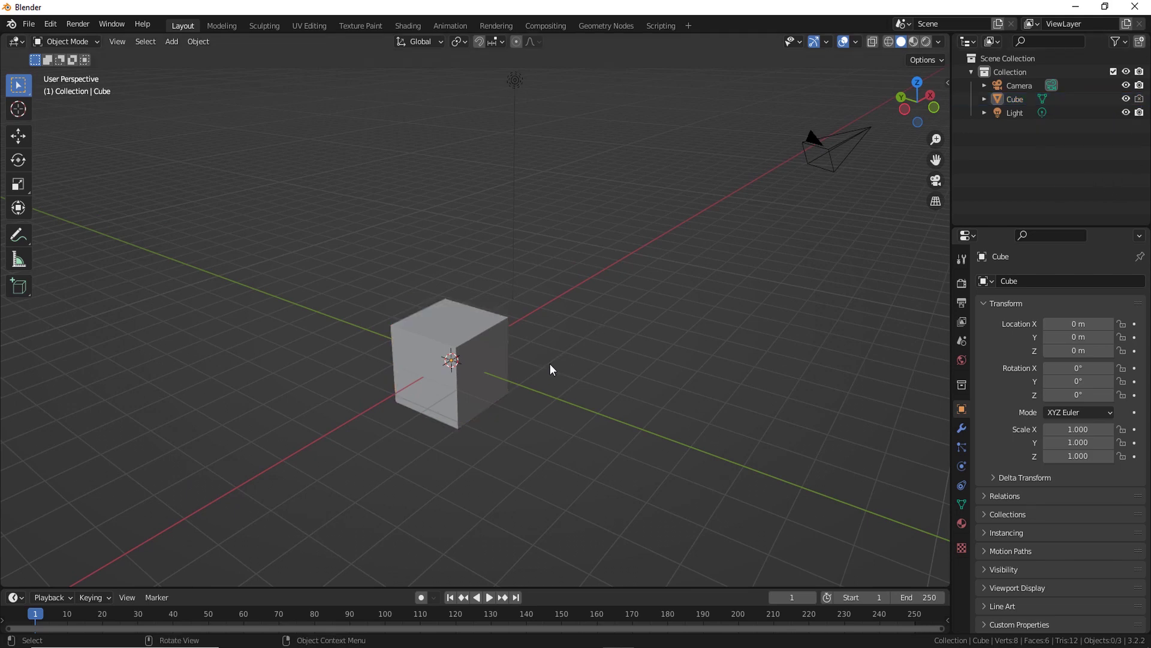
{"action": "middle_click_drag", "start_coordinate": [550, 364], "coordinate": [520, 344]}
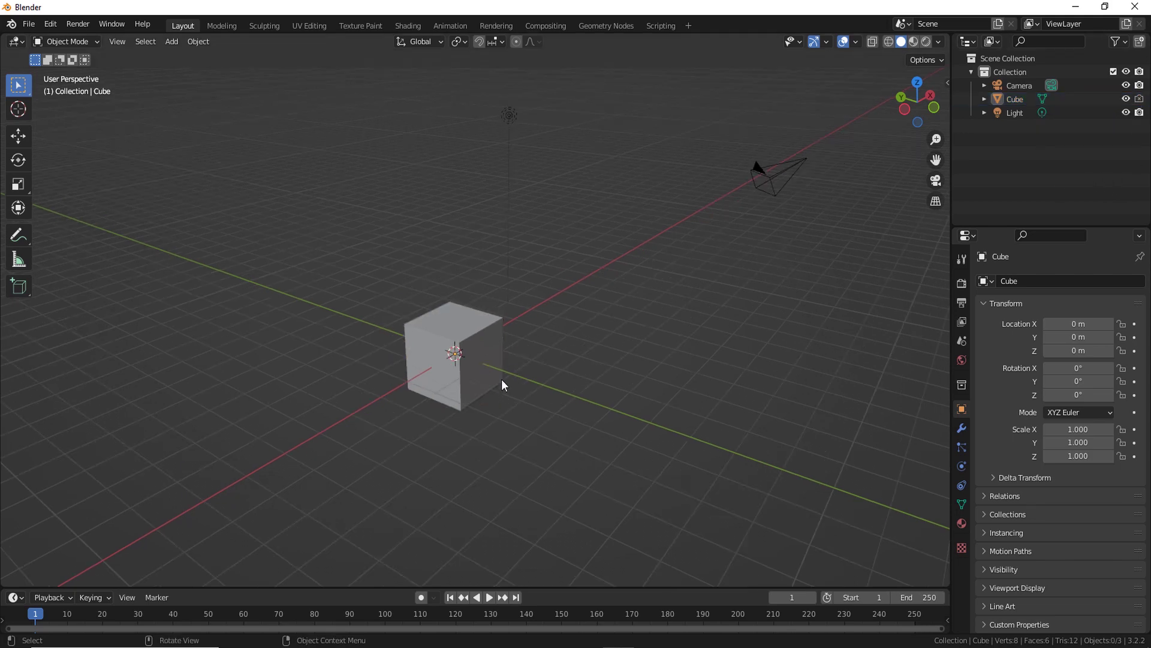
{"action": "left_click", "coordinate": [484, 383]}
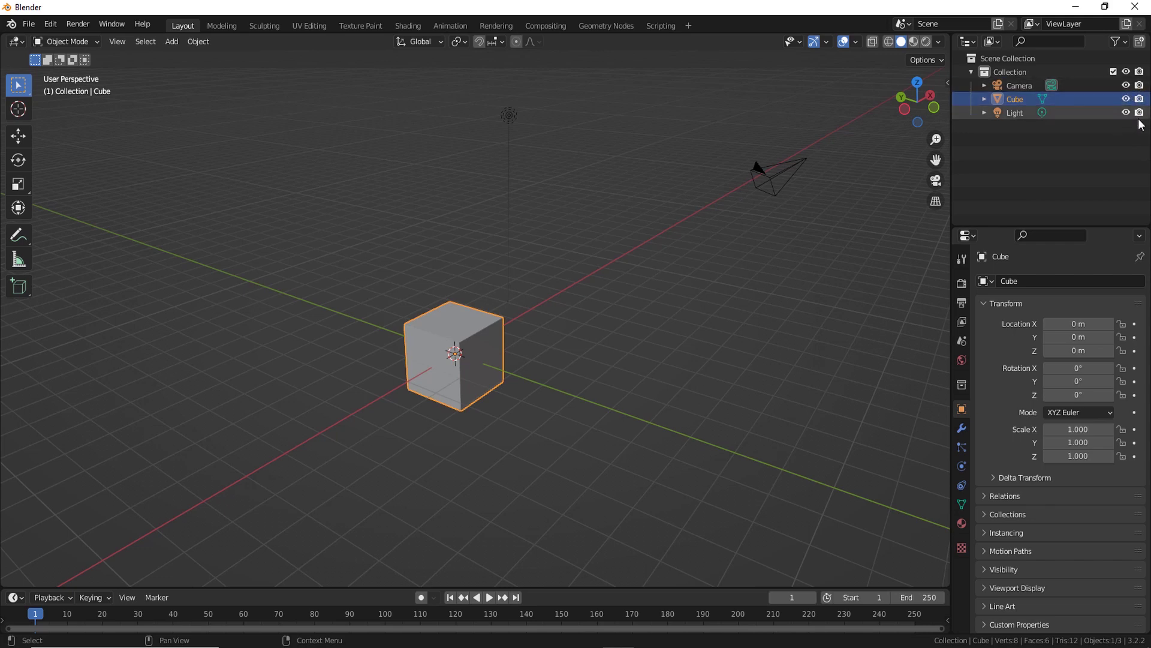
Hide the cube and the light with H, then unhide them via their Outliner eye icons.
{"action": "middle_click_drag", "start_coordinate": [627, 379], "coordinate": [611, 416]}
{"action": "key", "text": "ctrl+z"}
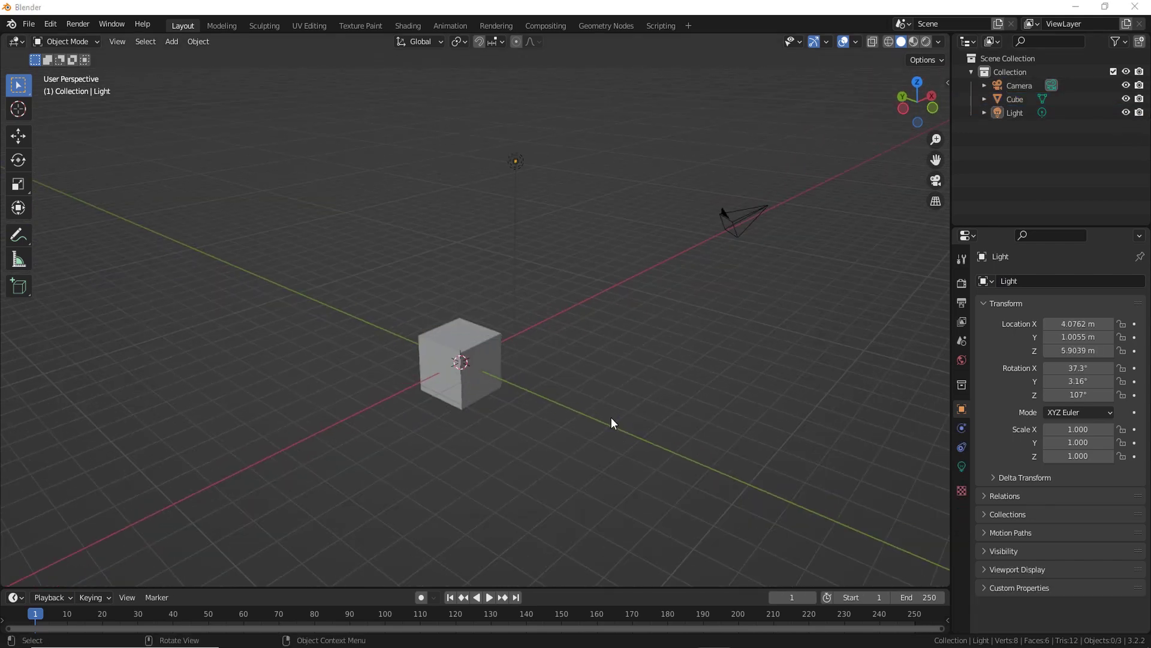
{"action": "left_click", "coordinate": [480, 380]}
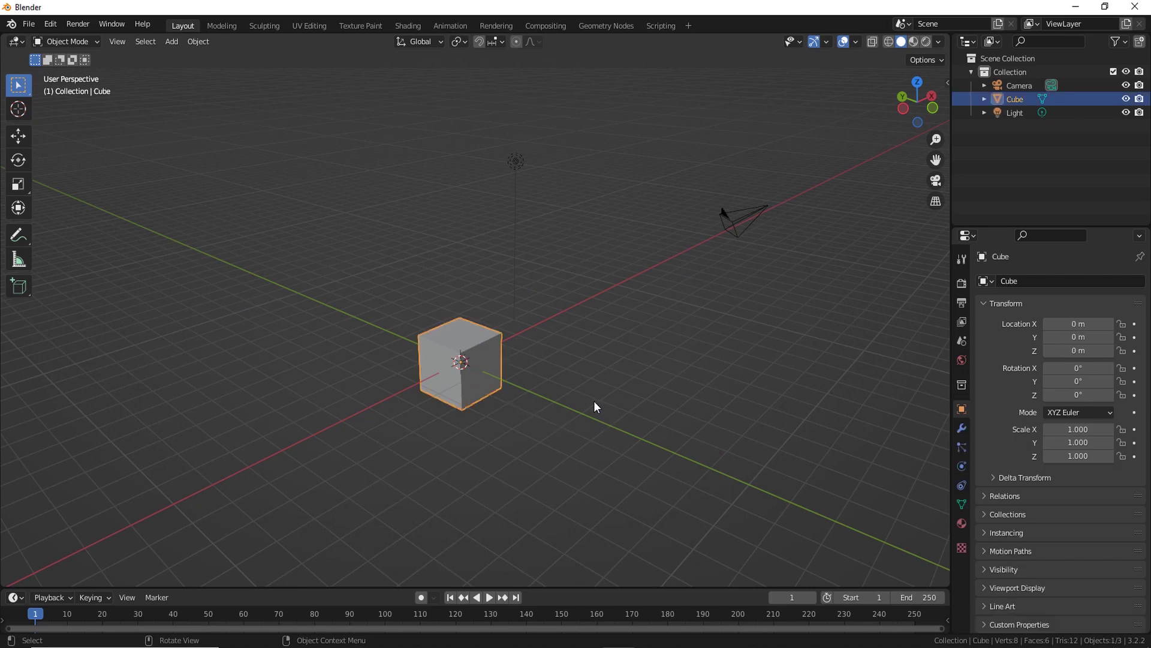
{"action": "key", "text": "h"}
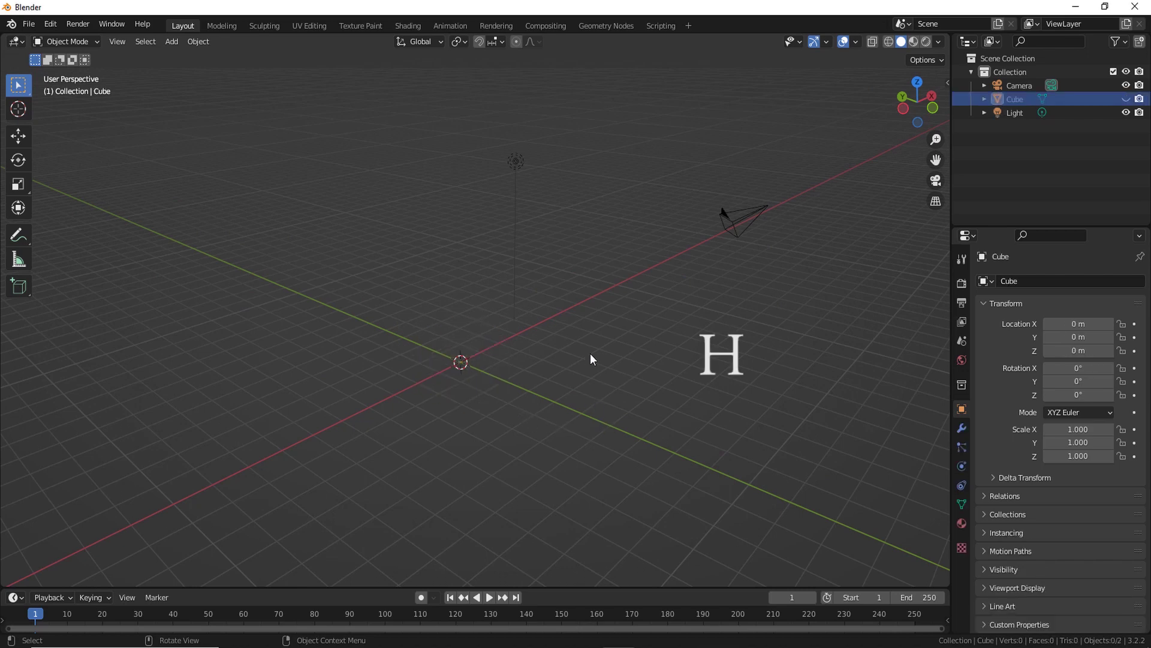
{"action": "left_click", "coordinate": [516, 161]}
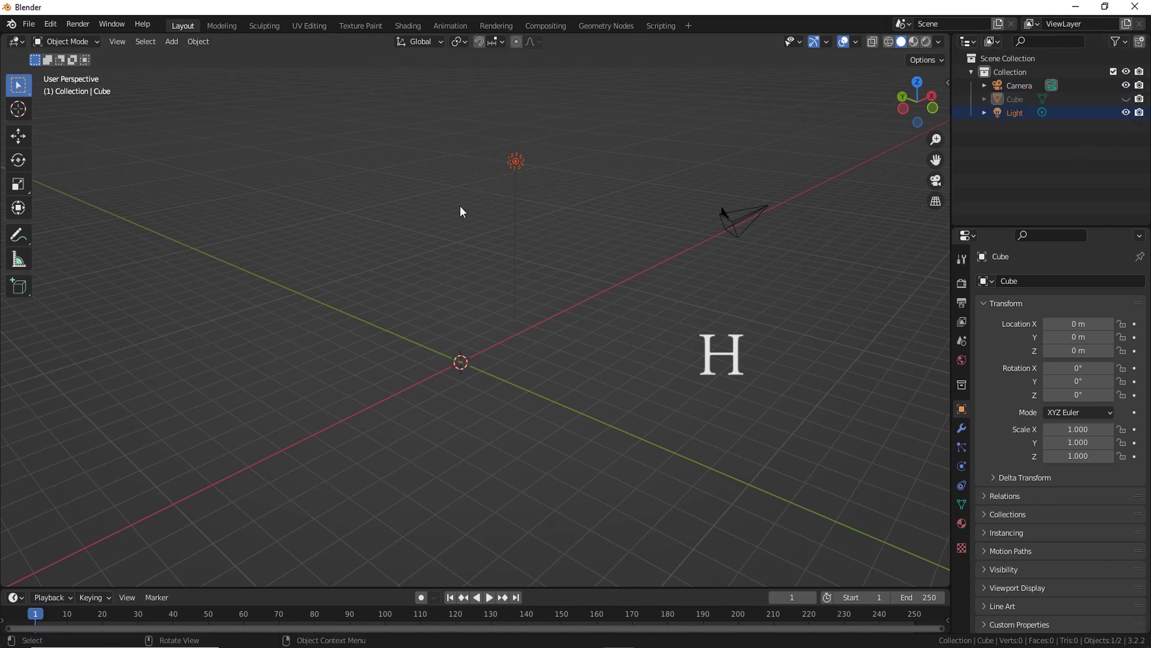
{"action": "key", "text": "h"}
{"action": "left_click", "coordinate": [1046, 161]}
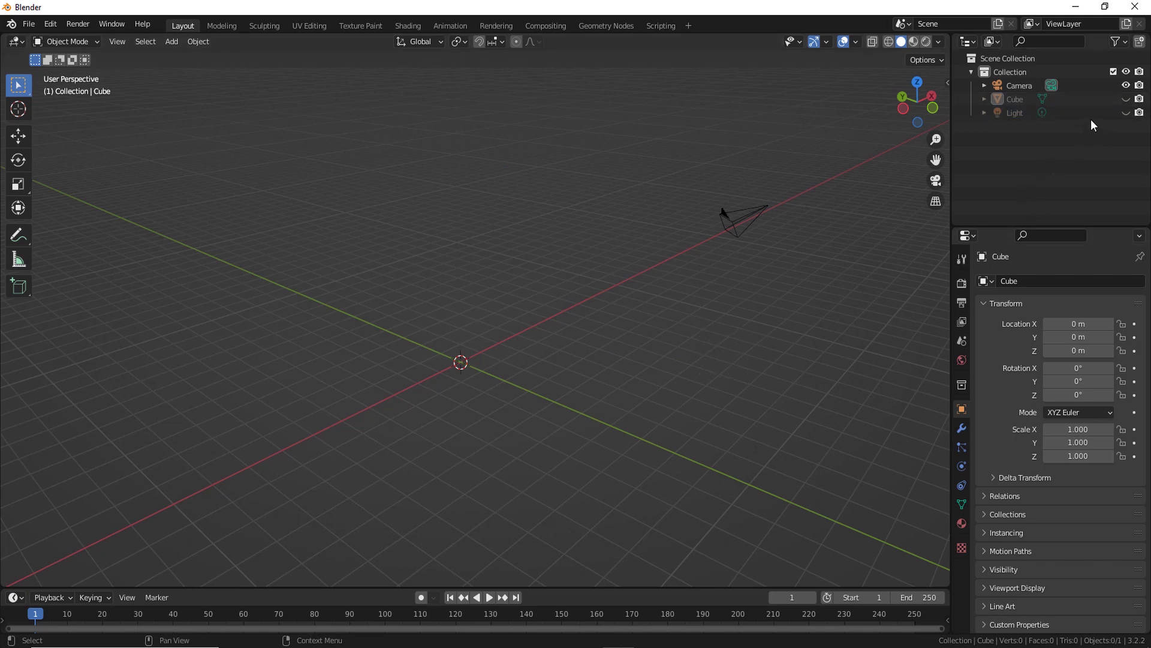
{"action": "left_click_drag", "start_coordinate": [1123, 112], "coordinate": [1126, 98]}
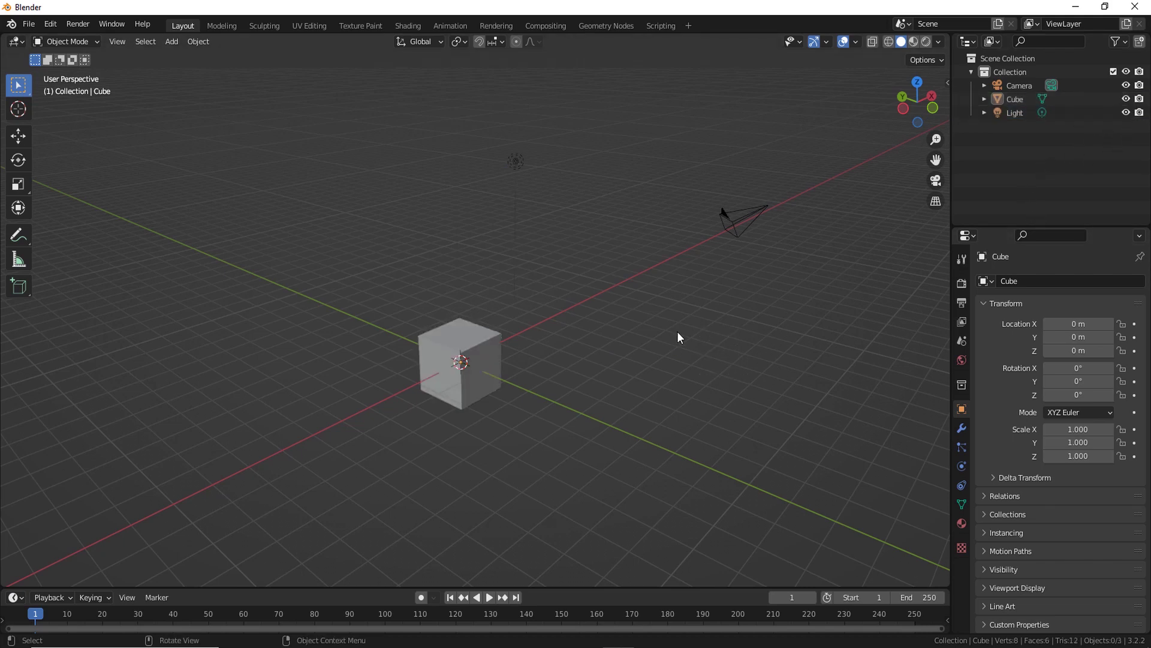
{"action": "scroll", "coordinate": [643, 361], "scroll_direction": "up", "scroll_amount": 1}
Box-select cube, light and camera, hide them with H, then reveal all with Alt+H.
{"action": "left_click_drag", "start_coordinate": [820, 101], "coordinate": [311, 480]}
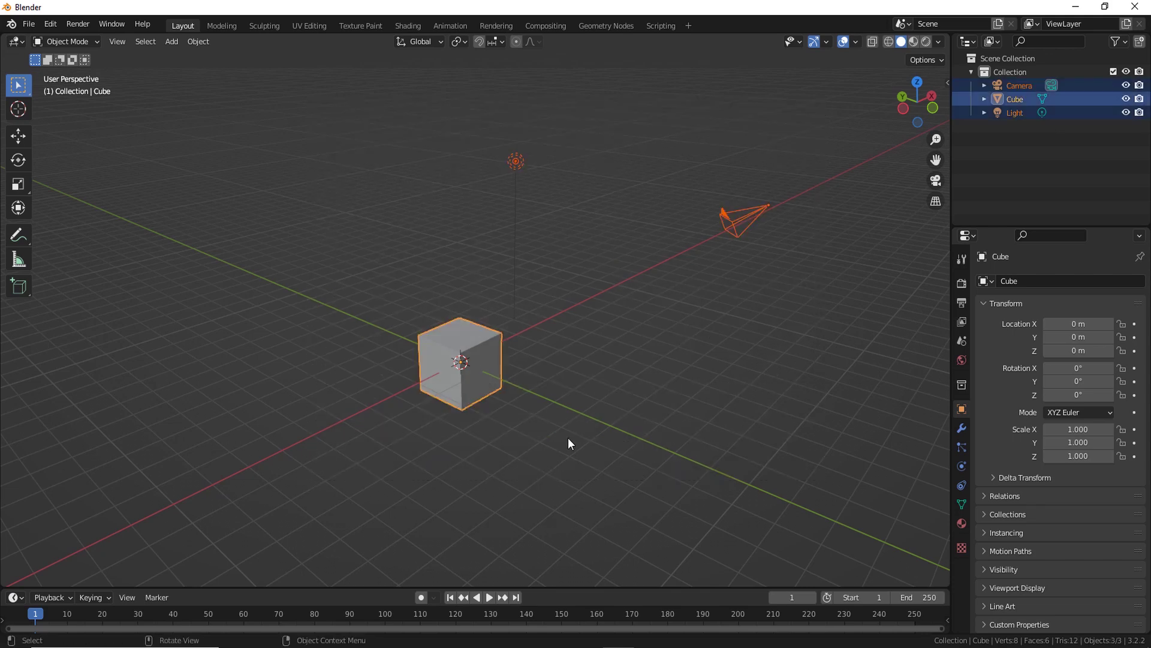
{"action": "key", "text": "h"}
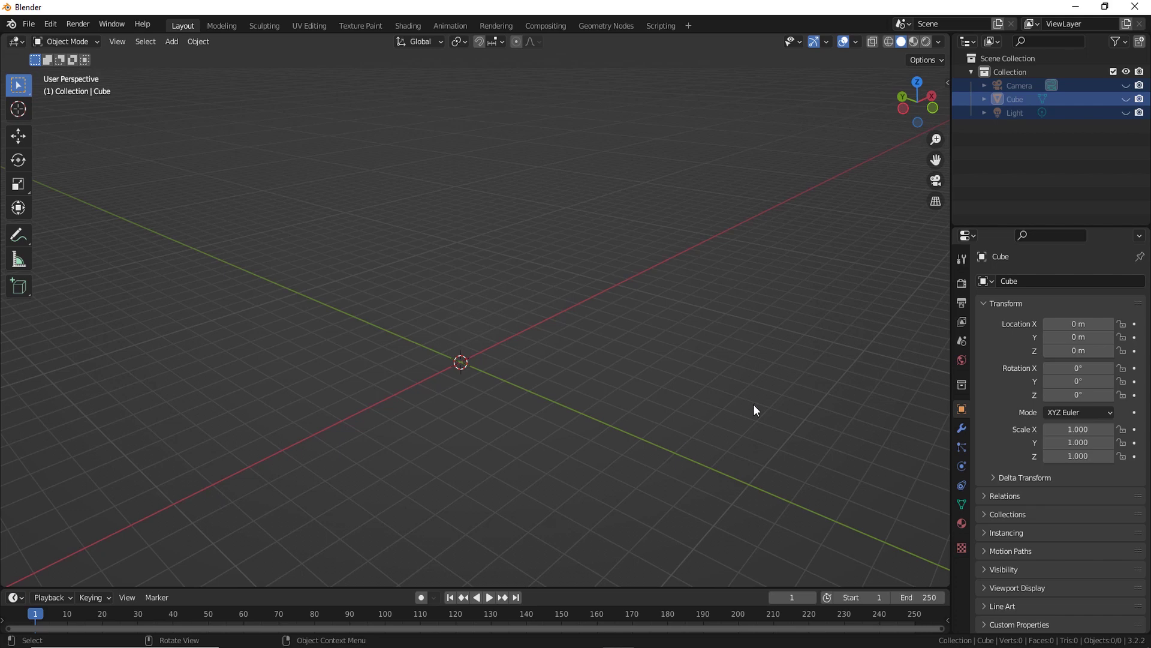
{"action": "key", "text": "alt+h"}
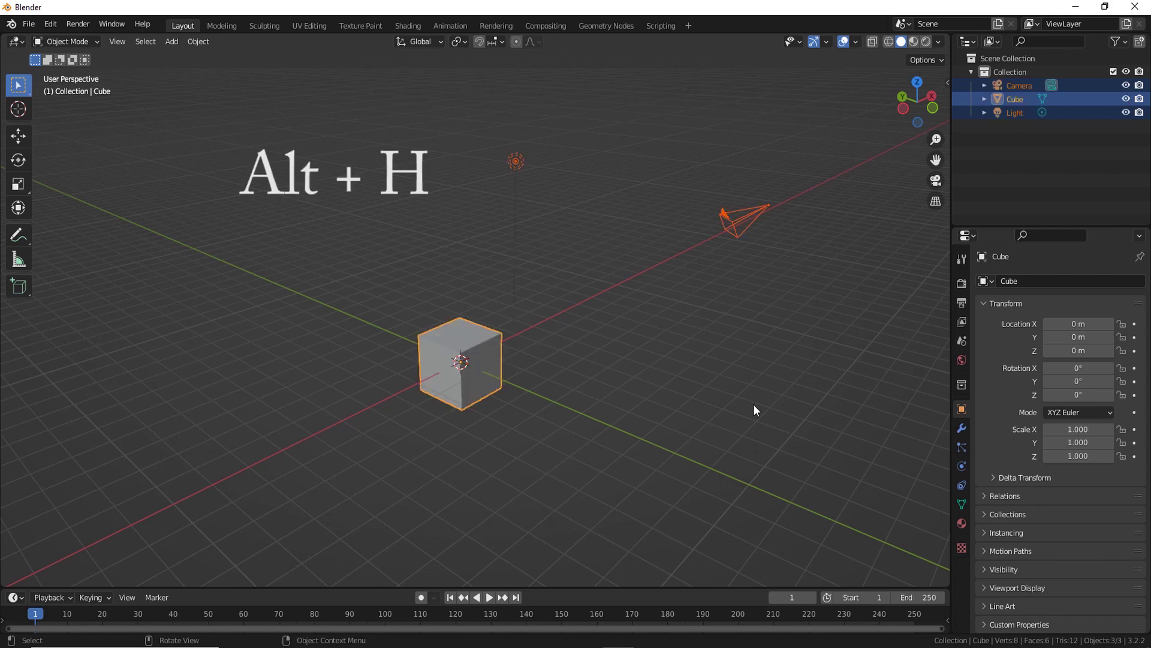
{"action": "left_click", "coordinate": [731, 412]}
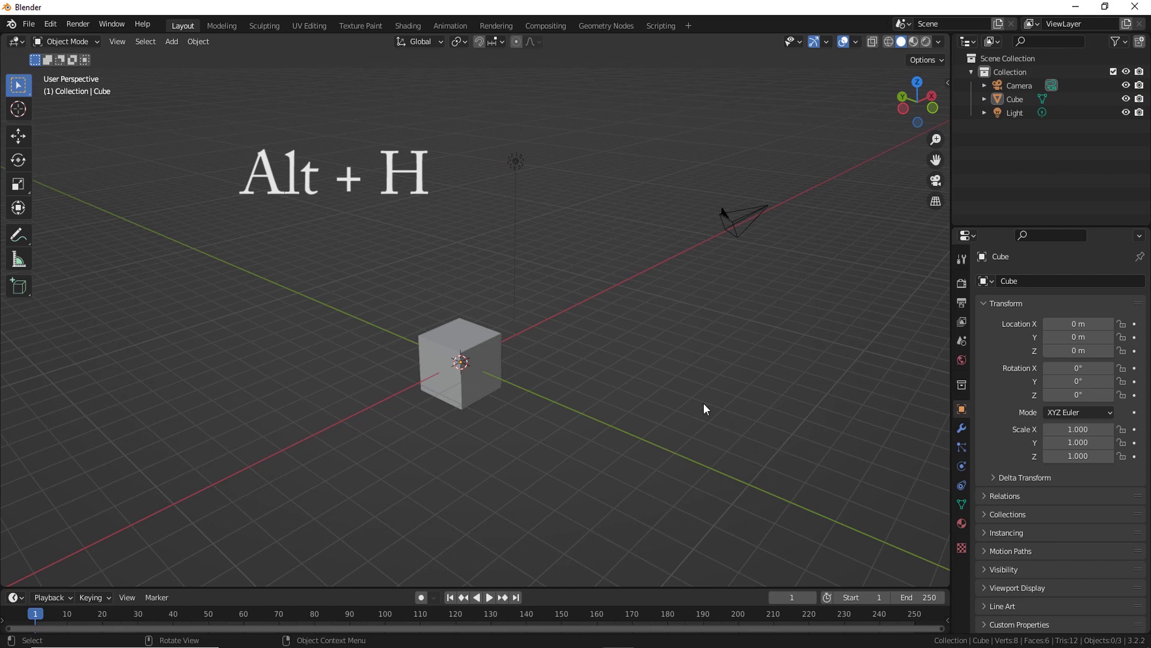
Isolate the cube with Shift+H, reveal the camera and light with Alt+H, then reselect the cube.
{"action": "left_click", "coordinate": [485, 379]}
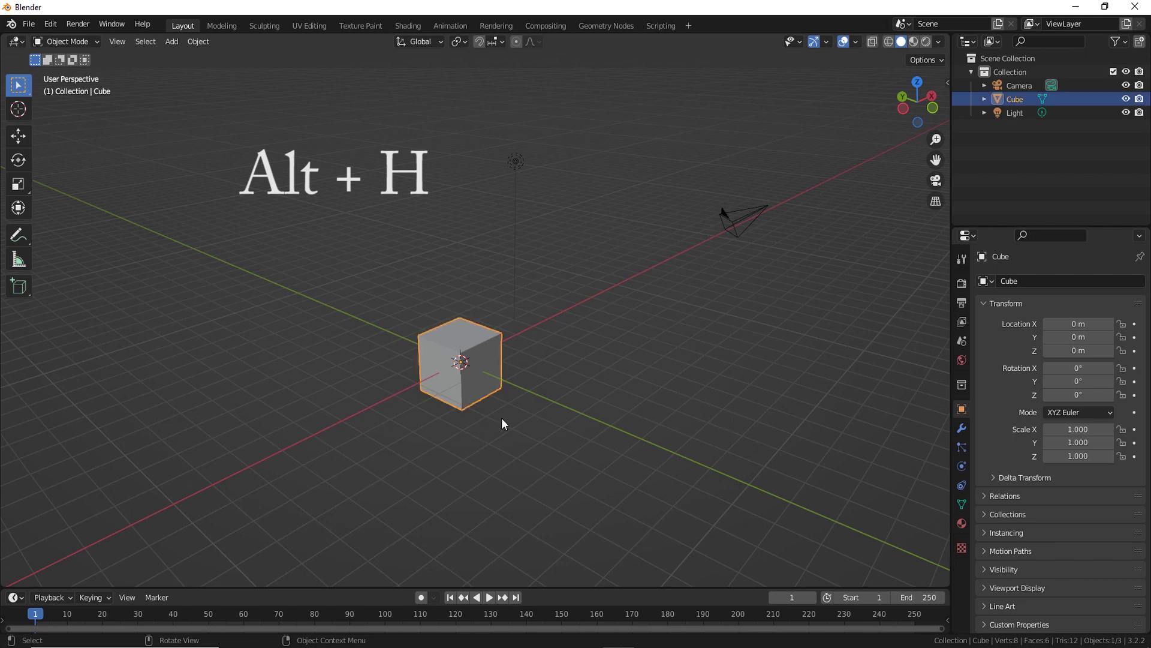
{"action": "scroll", "coordinate": [510, 423], "scroll_direction": "up", "scroll_amount": 1}
{"action": "key", "text": "shift+h"}
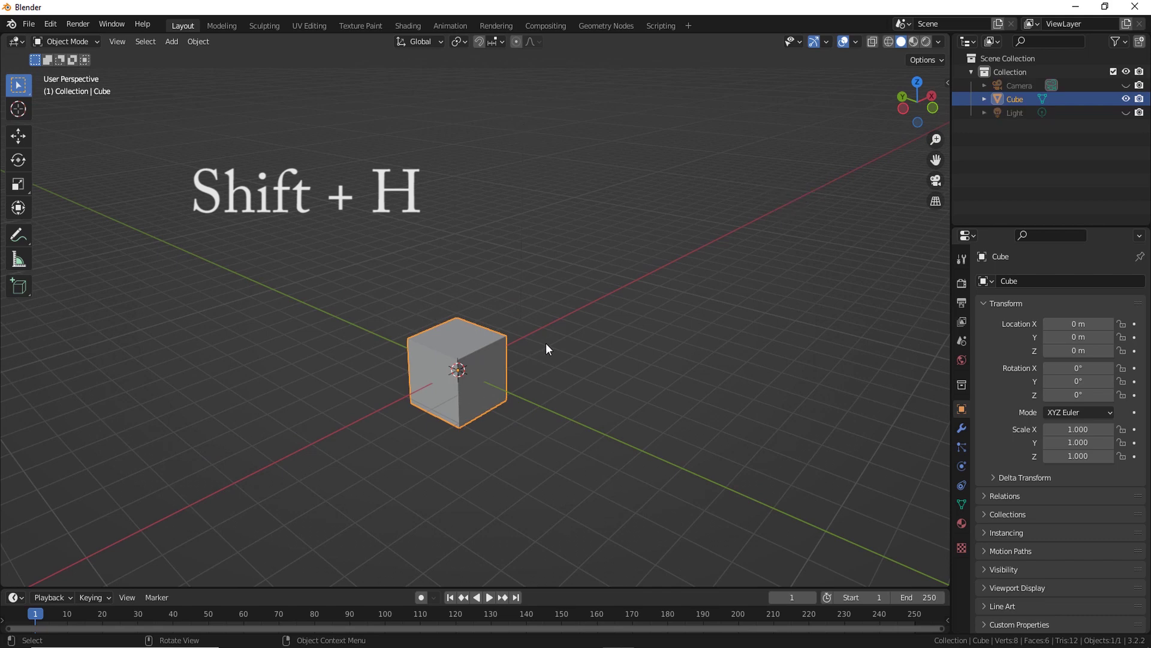
{"action": "left_click", "coordinate": [538, 426]}
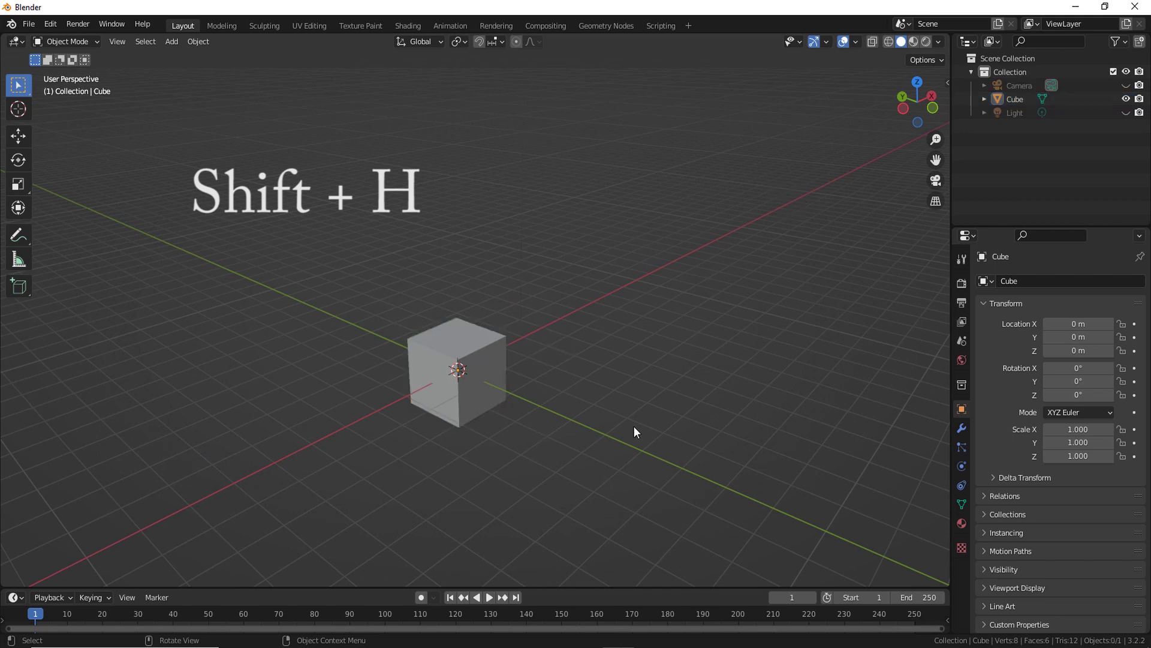
{"action": "key", "text": "alt+h"}
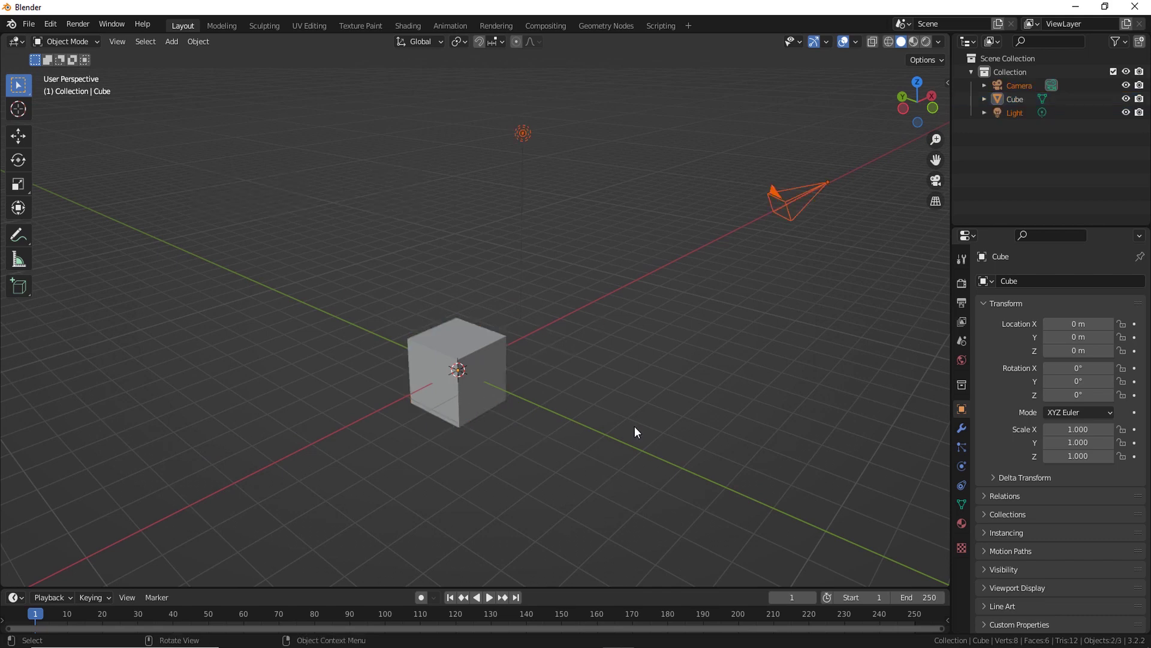
{"action": "left_click", "coordinate": [635, 430]}
{"action": "left_click", "coordinate": [502, 394]}
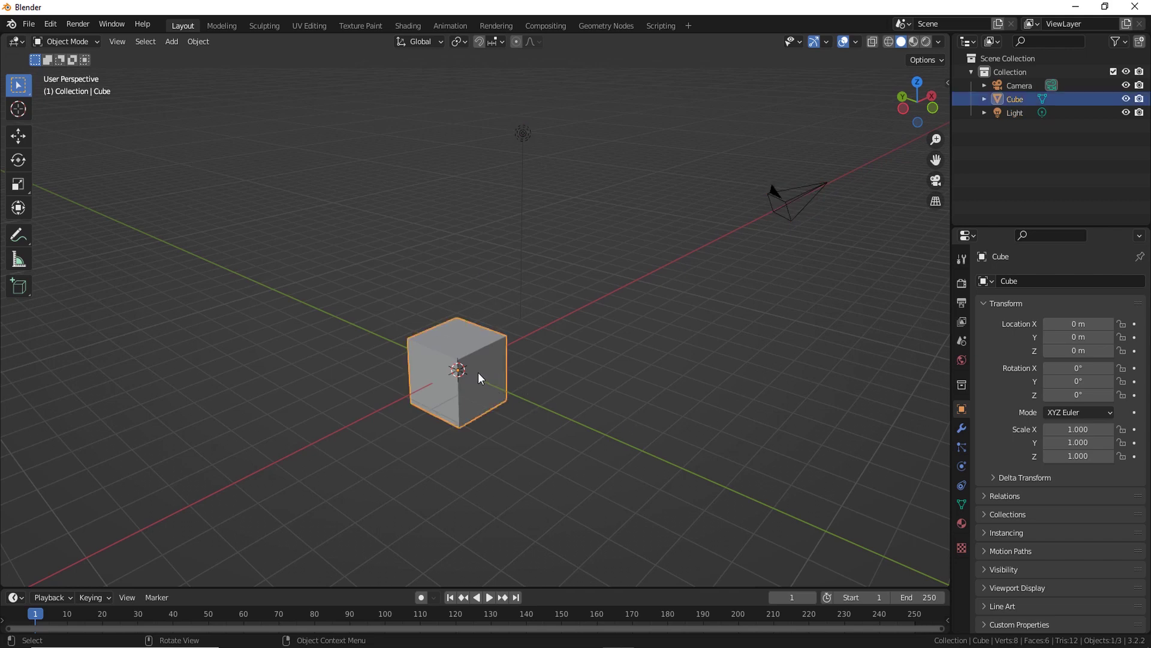
Toggle the Collection's eye icon off and on, then disable the Collection's render icon.
{"action": "left_click", "coordinate": [196, 42]}
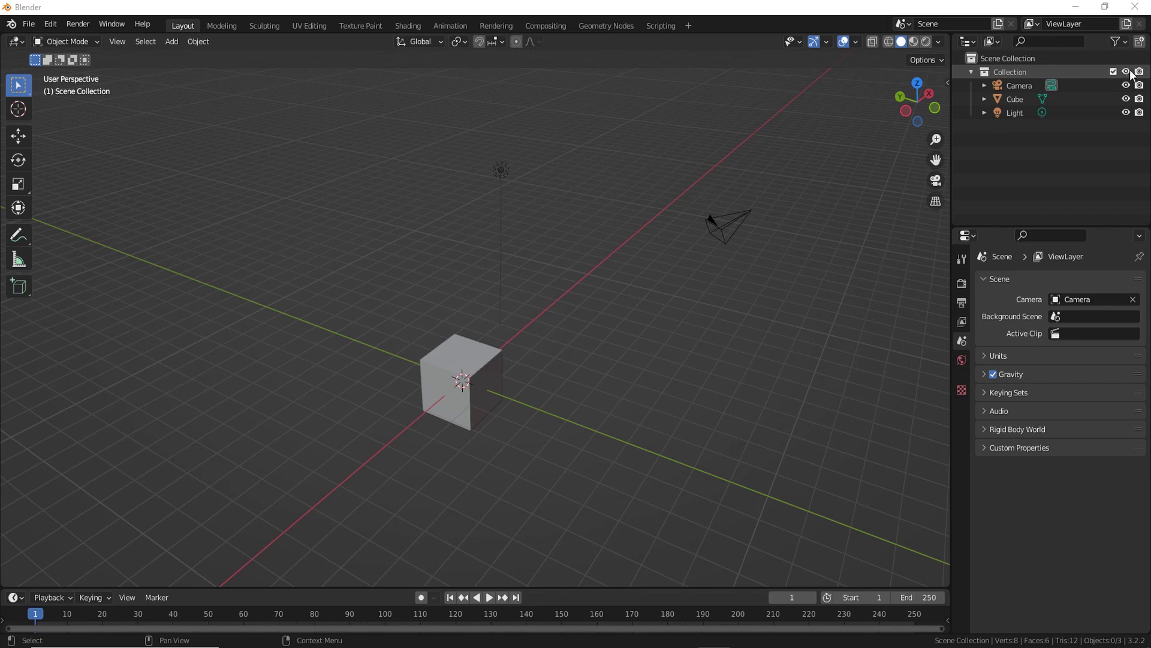
{"action": "left_click", "coordinate": [1127, 72]}
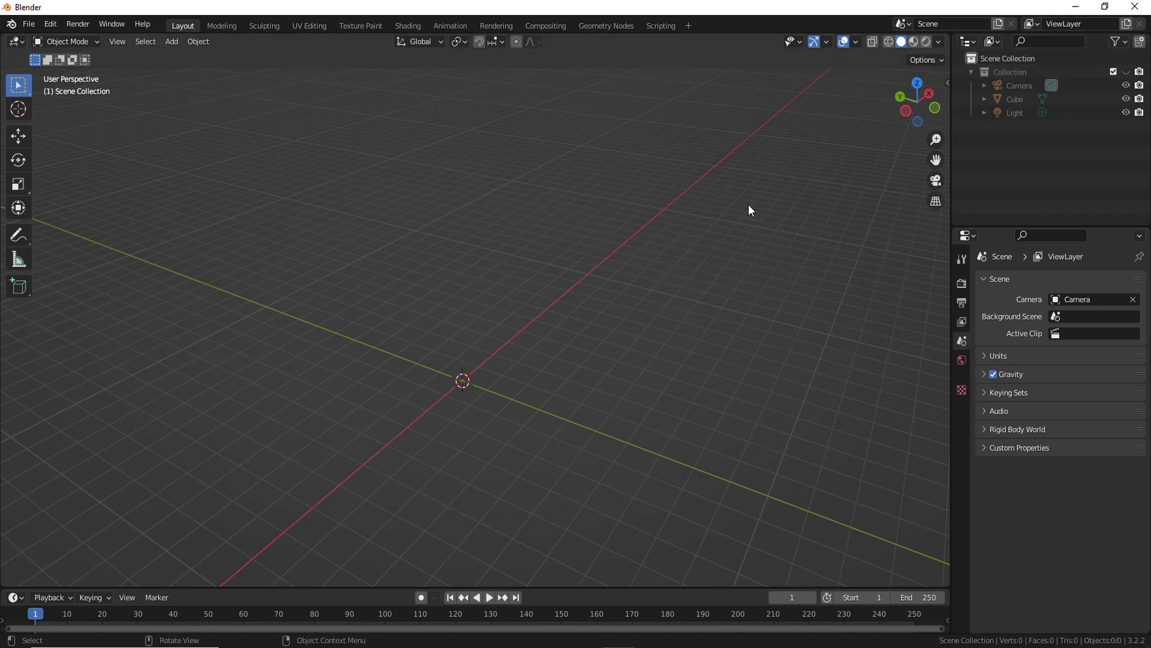
{"action": "left_click", "coordinate": [1127, 72]}
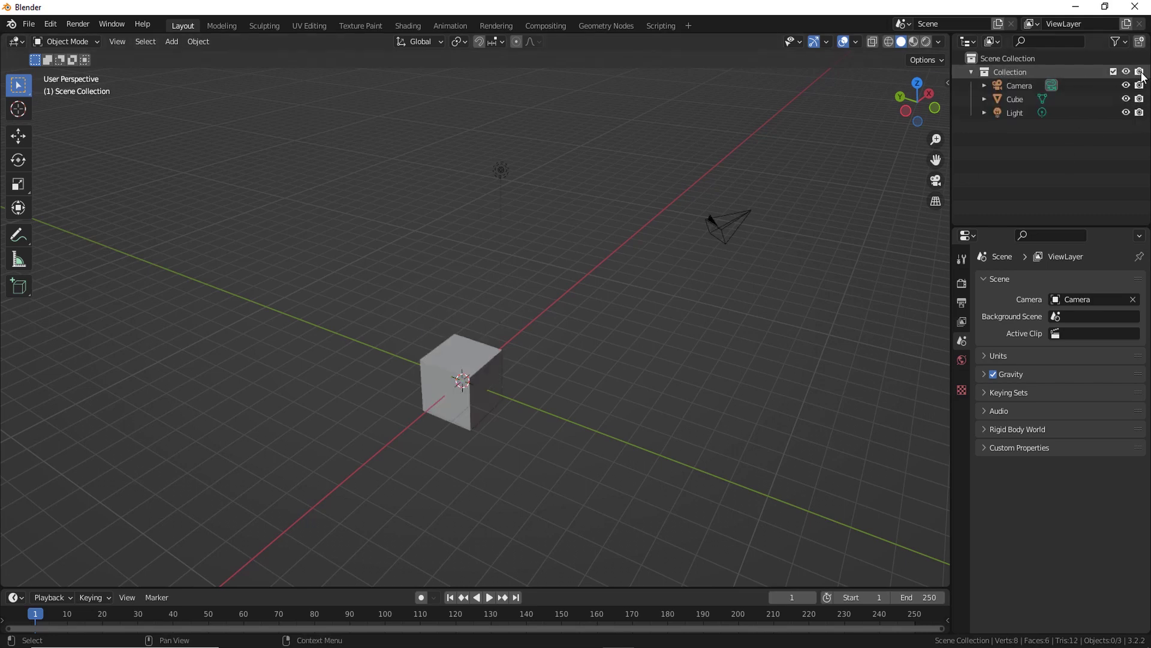
{"action": "left_click", "coordinate": [1140, 72]}
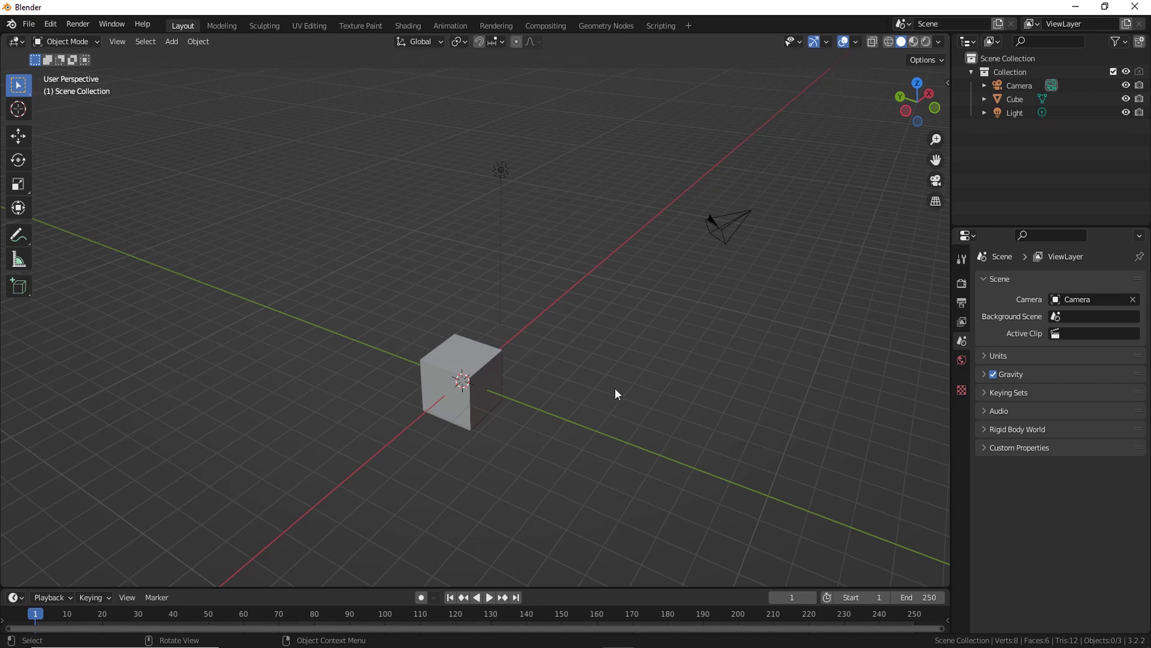
{"action": "middle_click_drag", "start_coordinate": [614, 387], "coordinate": [586, 384]}
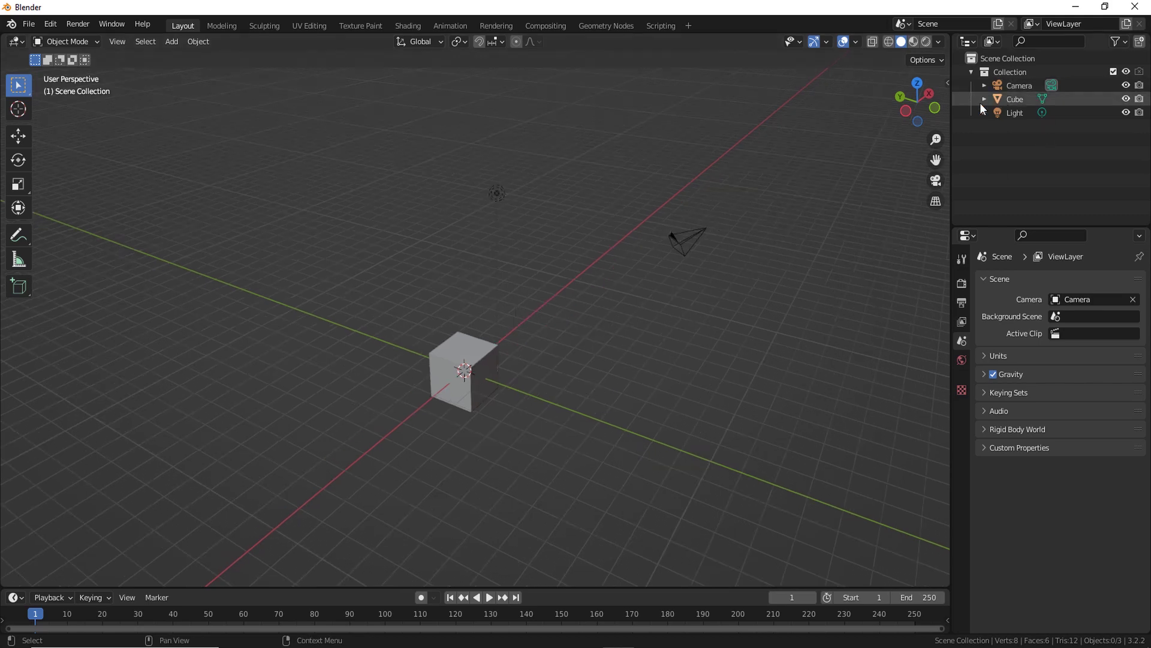
{"action": "left_click", "coordinate": [484, 389]}
{"action": "scroll", "coordinate": [499, 391], "scroll_direction": "up", "scroll_amount": 1}
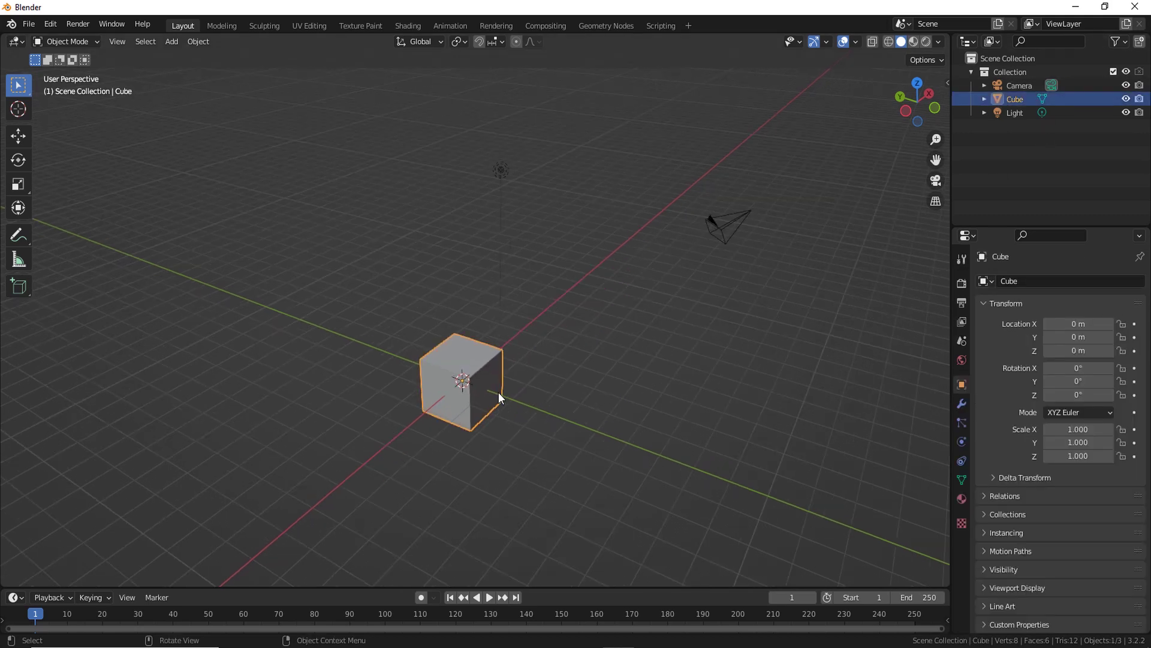
{"action": "key", "text": "alt+a"}
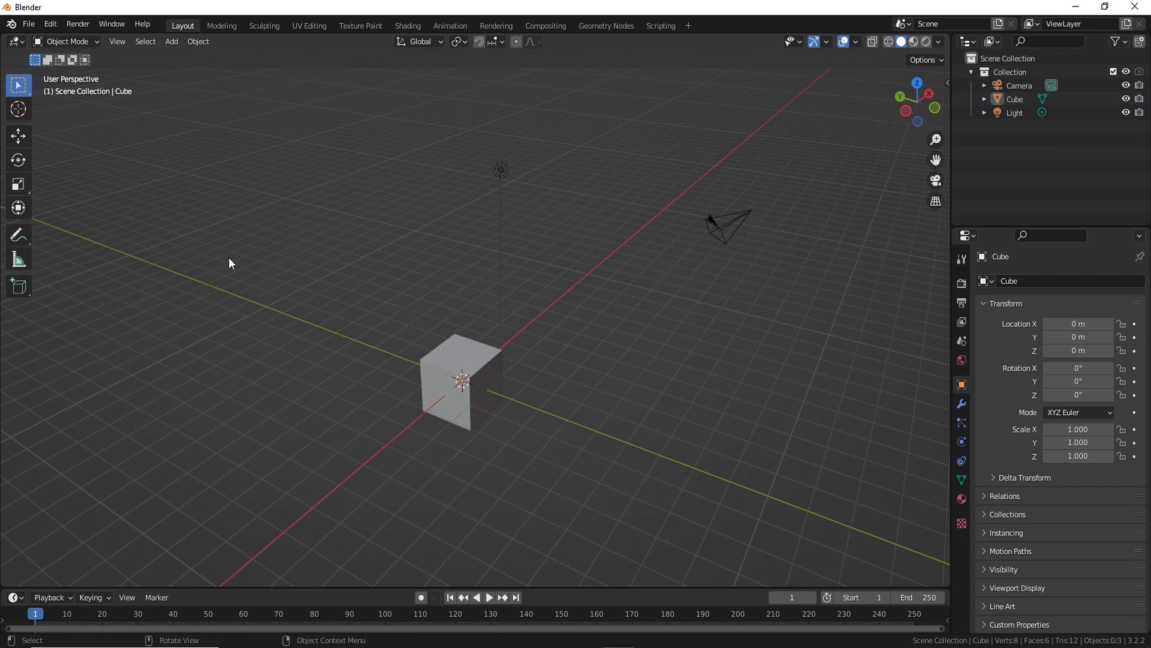
Add a UV Sphere and move it up and to the left of the cube.
{"action": "key", "text": "shift+a"}
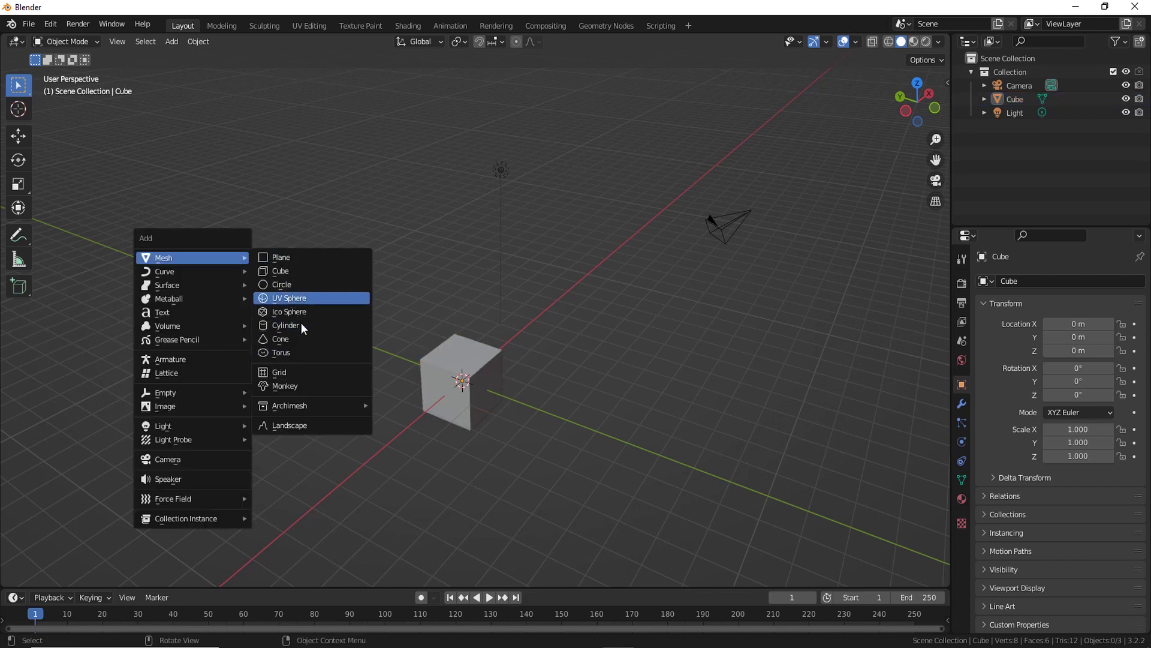
{"action": "left_click", "coordinate": [289, 298]}
{"action": "key", "text": "g"}
{"action": "left_click", "coordinate": [476, 348]}
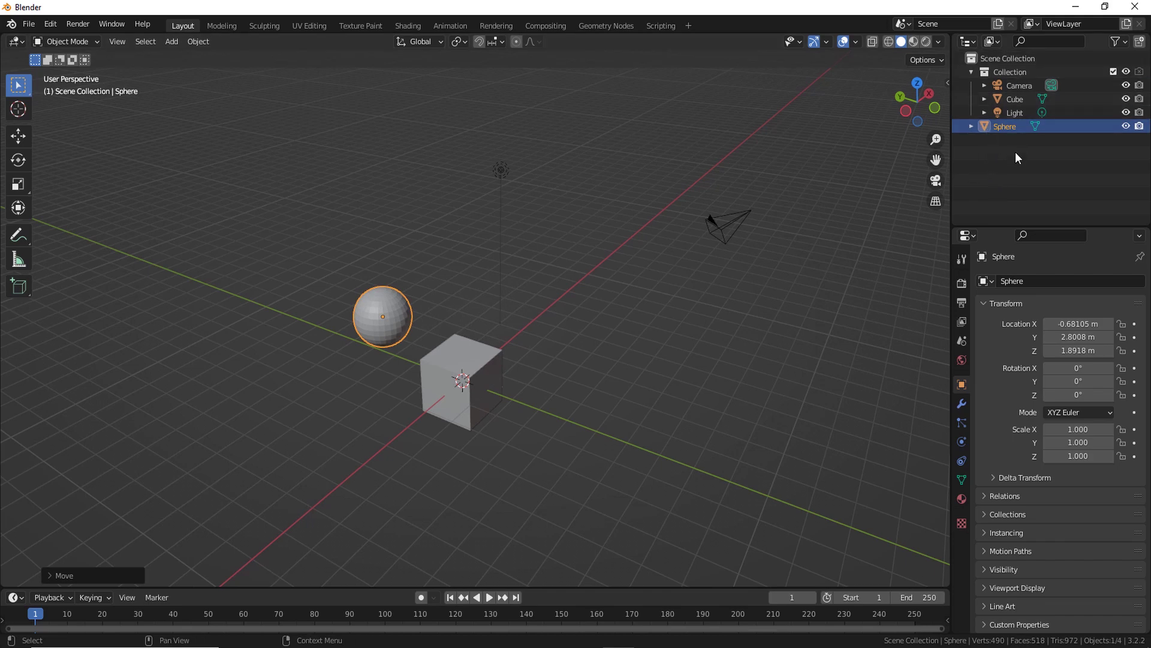
Drag the Sphere into the Collection in the Outliner, toggle the Collection's render setting, then deselect everything.
{"action": "left_click", "coordinate": [971, 72]}
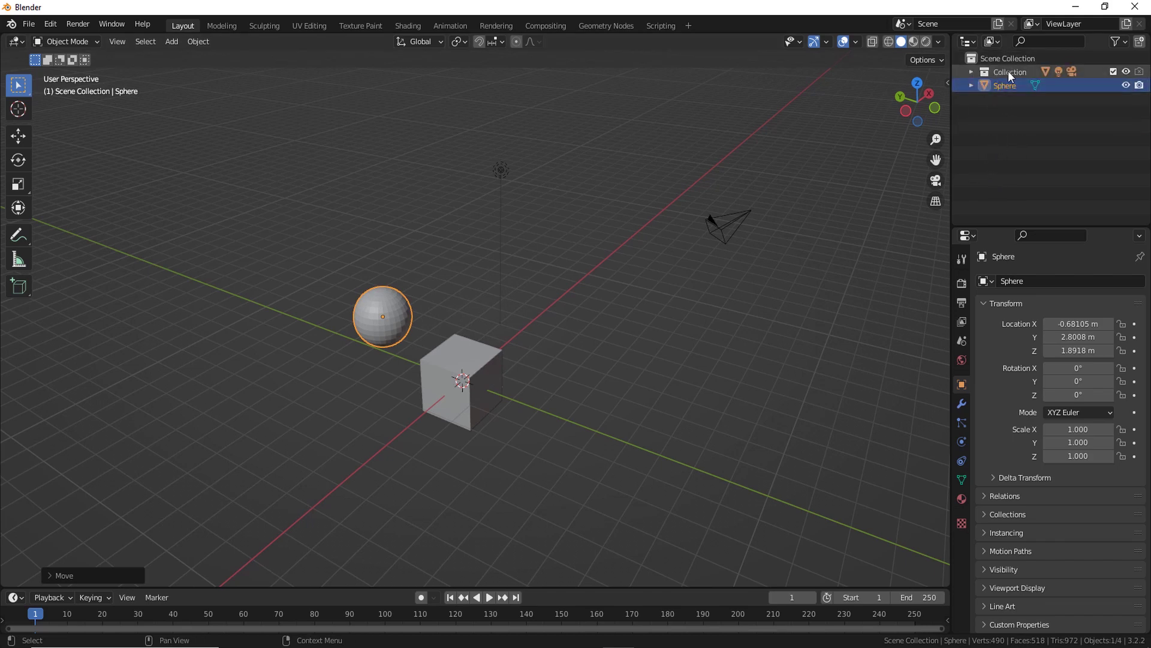
{"action": "left_click", "coordinate": [972, 71]}
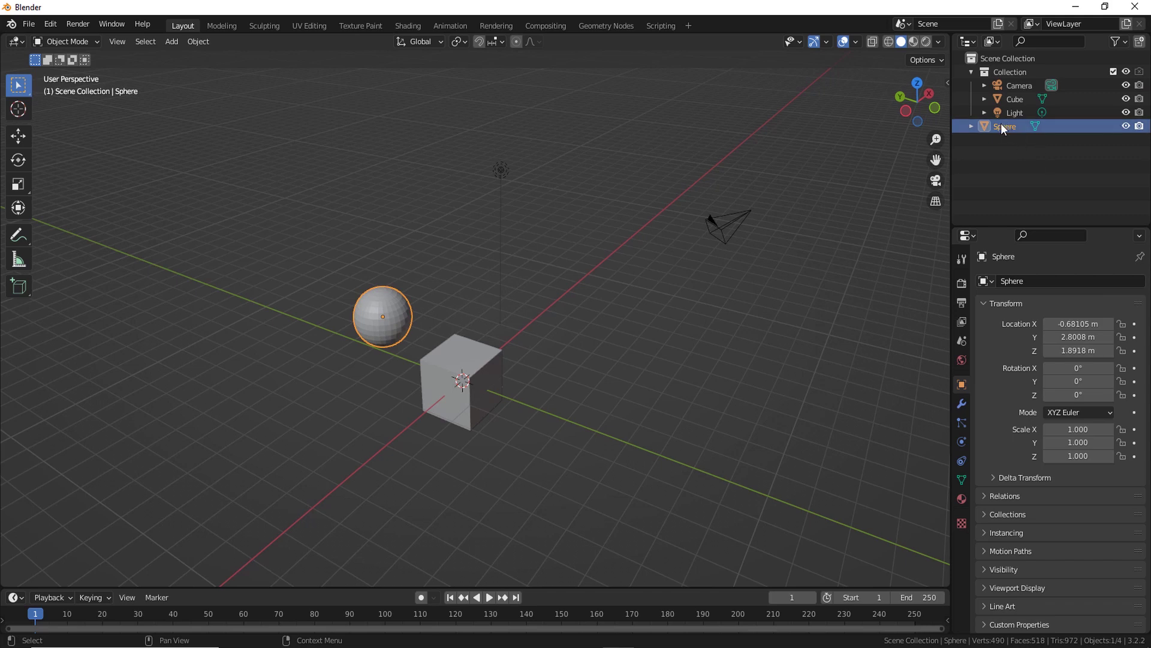
{"action": "left_click_drag", "start_coordinate": [1002, 125], "coordinate": [1014, 87]}
{"action": "left_click", "coordinate": [1017, 155]}
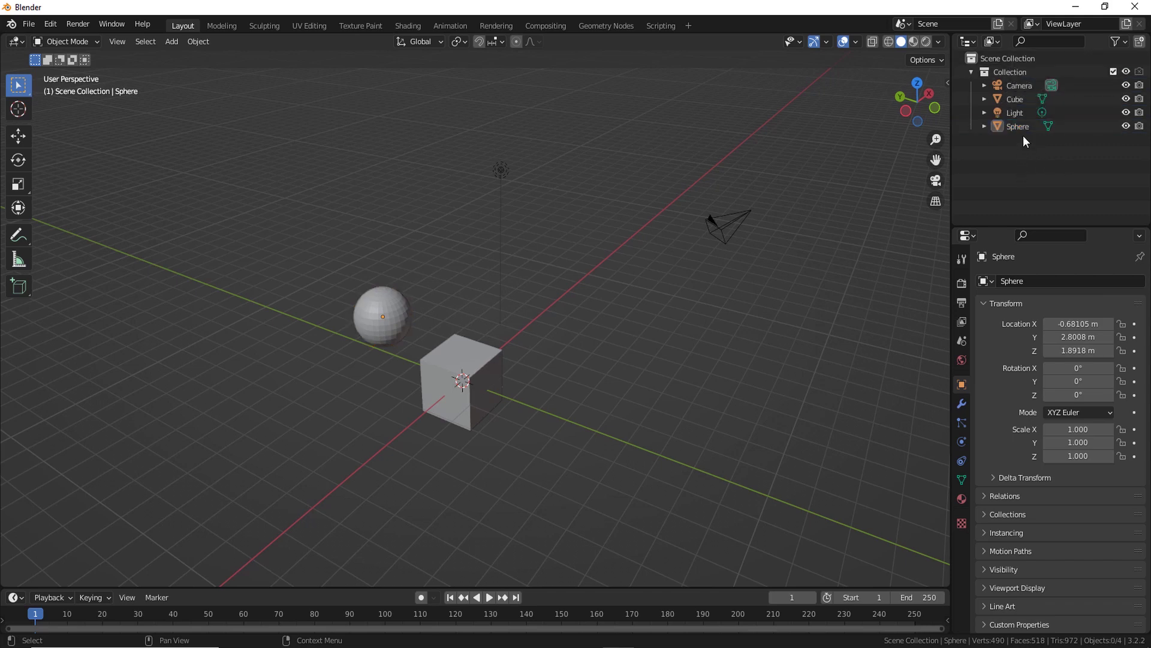
{"action": "left_click", "coordinate": [972, 72]}
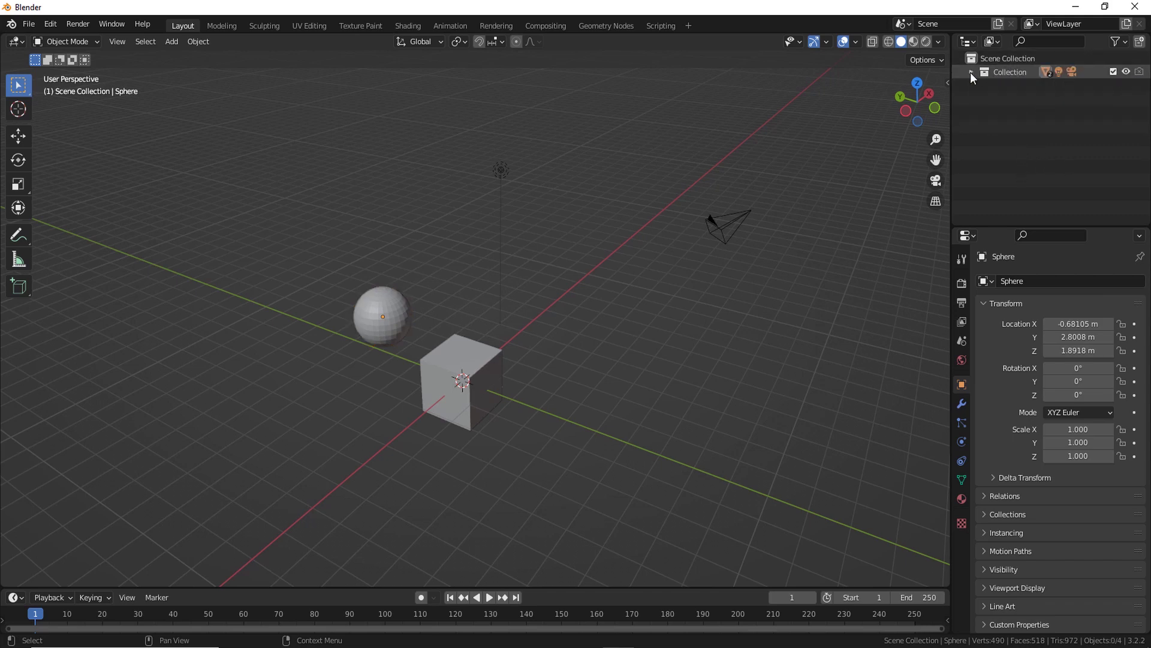
{"action": "left_click", "coordinate": [1139, 72]}
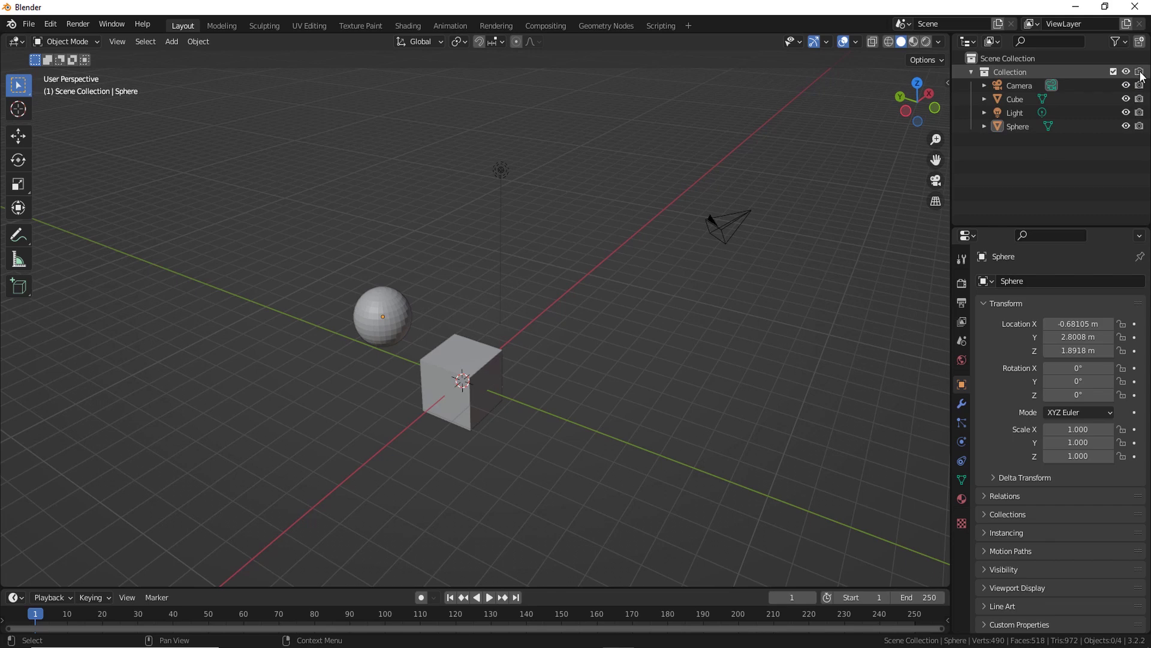
{"action": "left_click", "coordinate": [433, 393]}
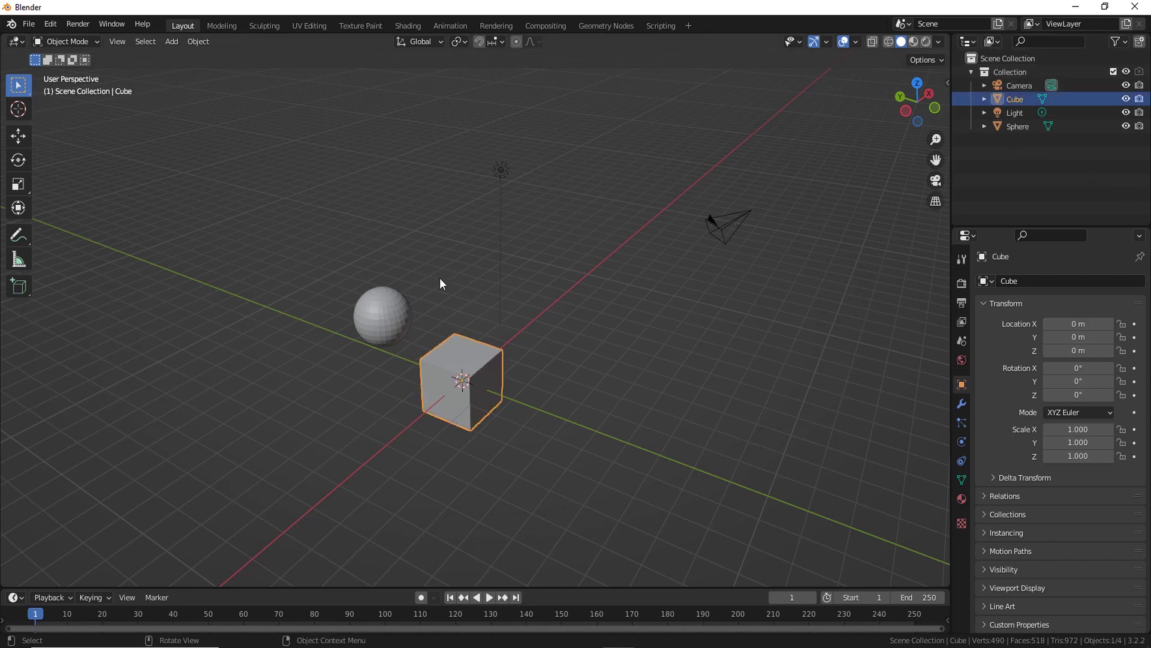
{"action": "left_click_drag", "start_coordinate": [445, 259], "coordinate": [344, 434]}
{"action": "left_click_drag", "start_coordinate": [452, 270], "coordinate": [364, 411]}
{"action": "left_click", "coordinate": [1095, 160]}
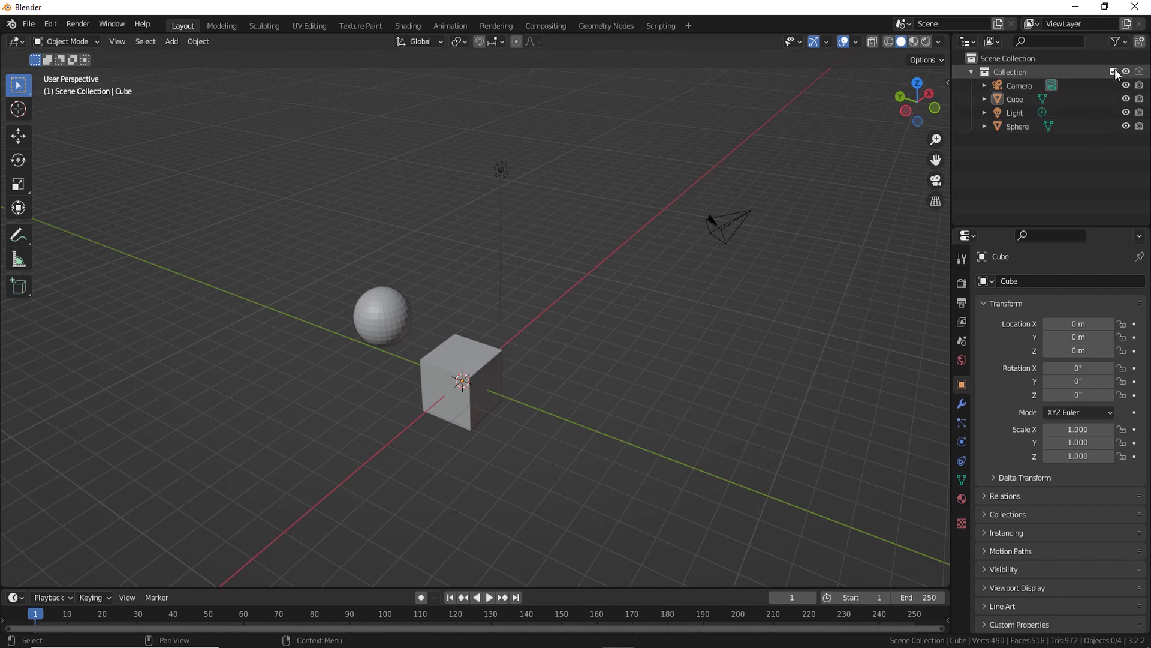
{"action": "left_click", "coordinate": [1114, 72]}
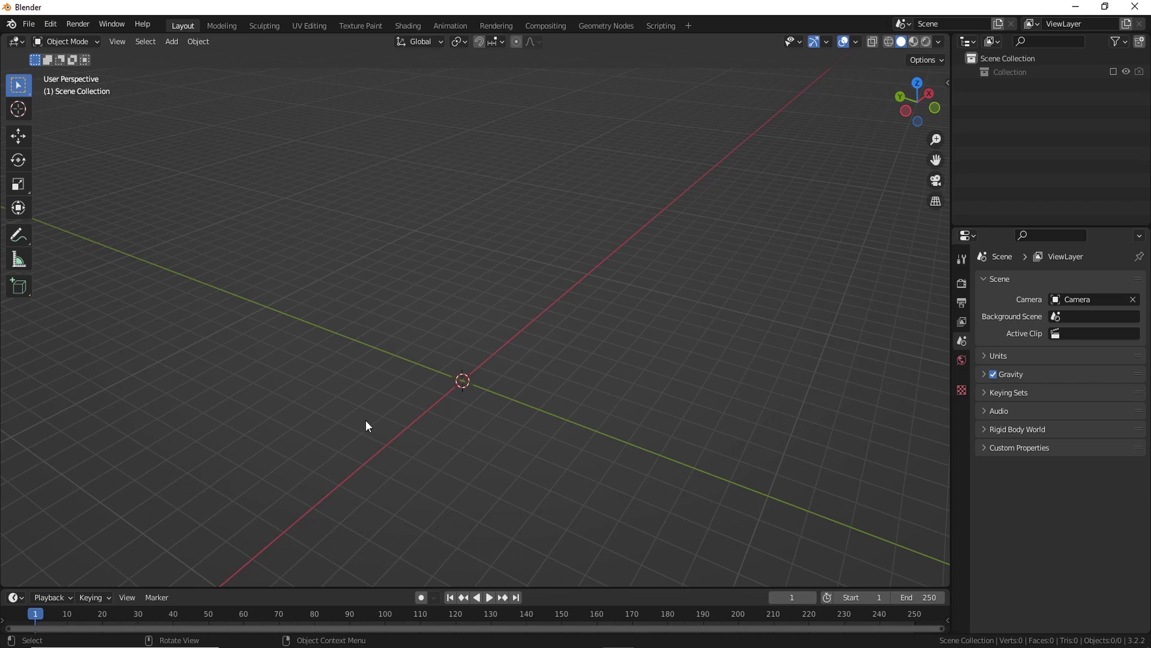
{"action": "left_click", "coordinate": [1114, 72]}
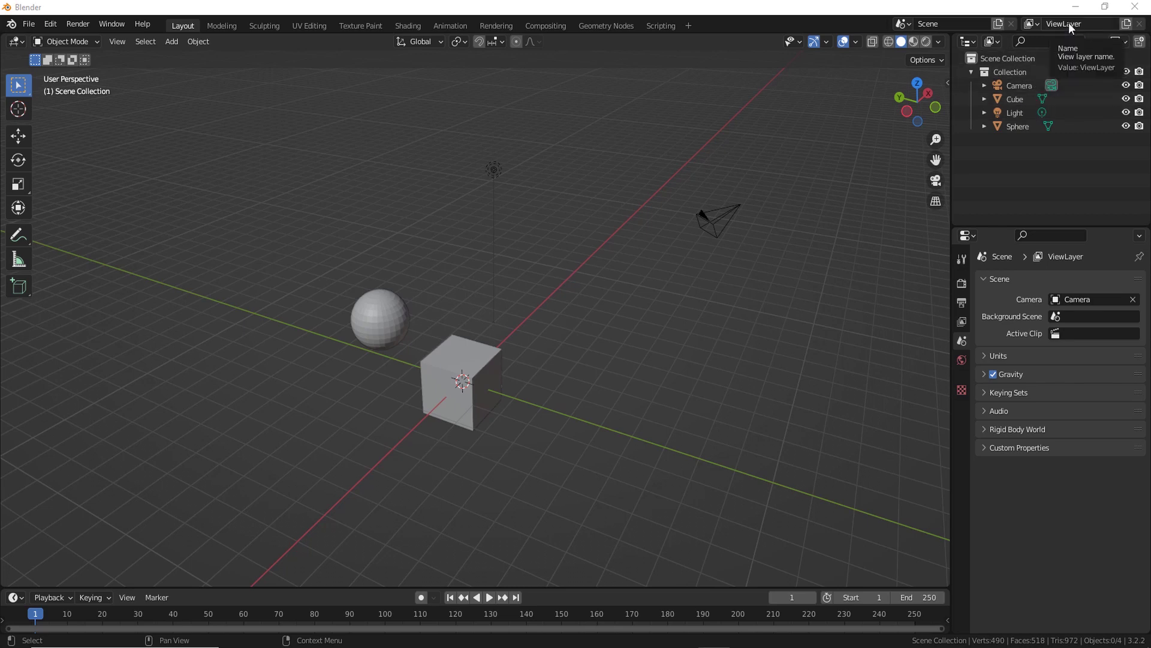
Create a new view layer, ViewLayer_001, then switch back to the original ViewLayer.
{"action": "left_click", "coordinate": [1034, 23]}
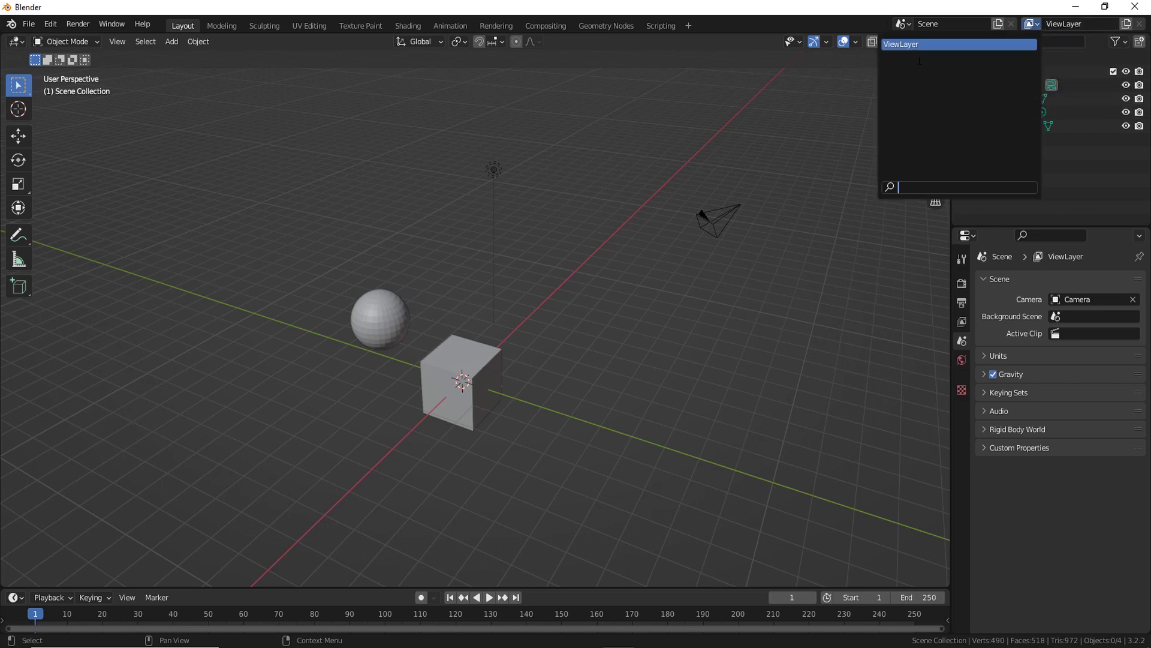
{"action": "left_click", "coordinate": [1126, 24]}
{"action": "left_click", "coordinate": [1057, 51]}
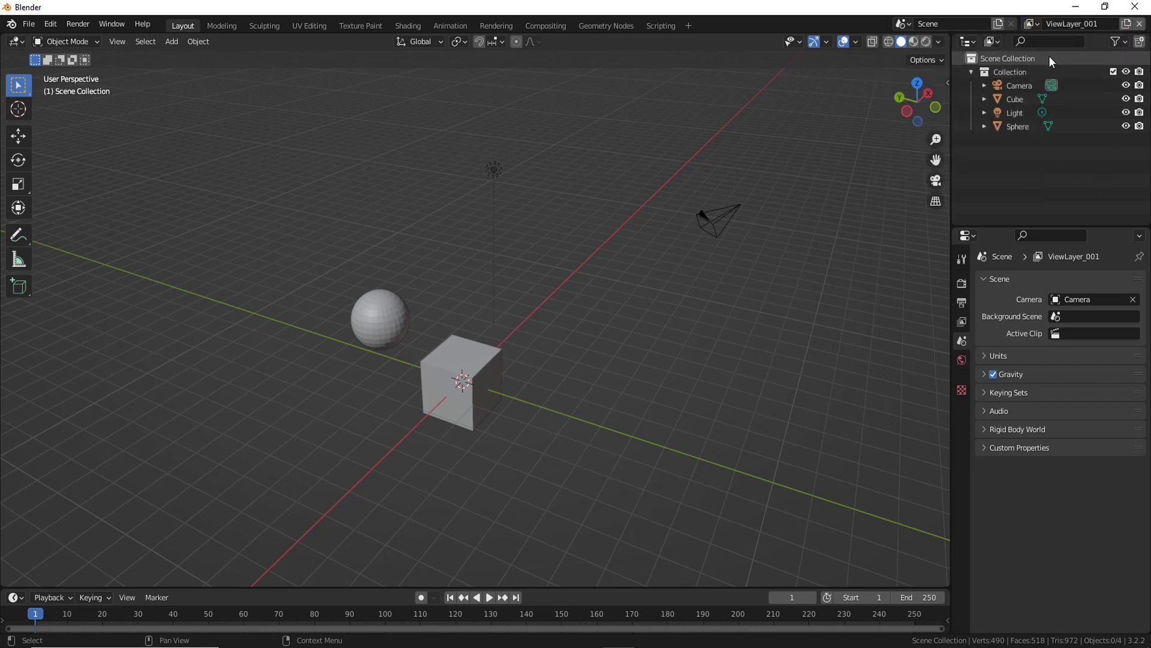
{"action": "left_click", "coordinate": [1033, 23]}
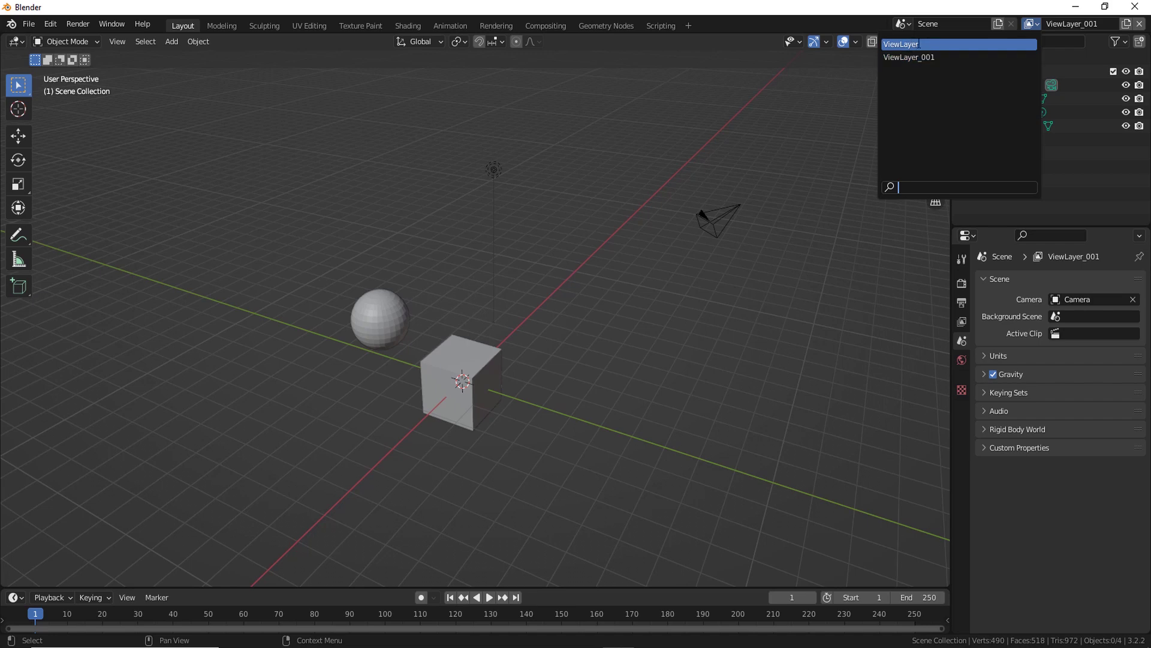
{"action": "left_click", "coordinate": [919, 43]}
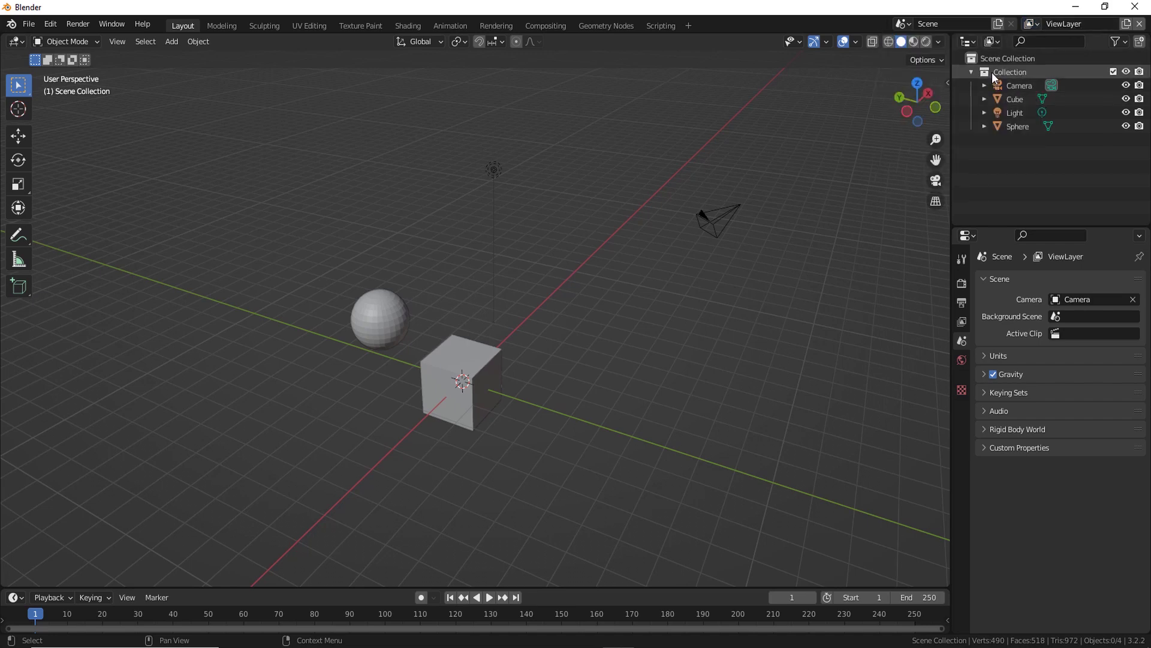
Uncheck the Collection's Exclude box in ViewLayer, then switch between the layers, ending on ViewLayer_001.
{"action": "left_click", "coordinate": [1113, 71]}
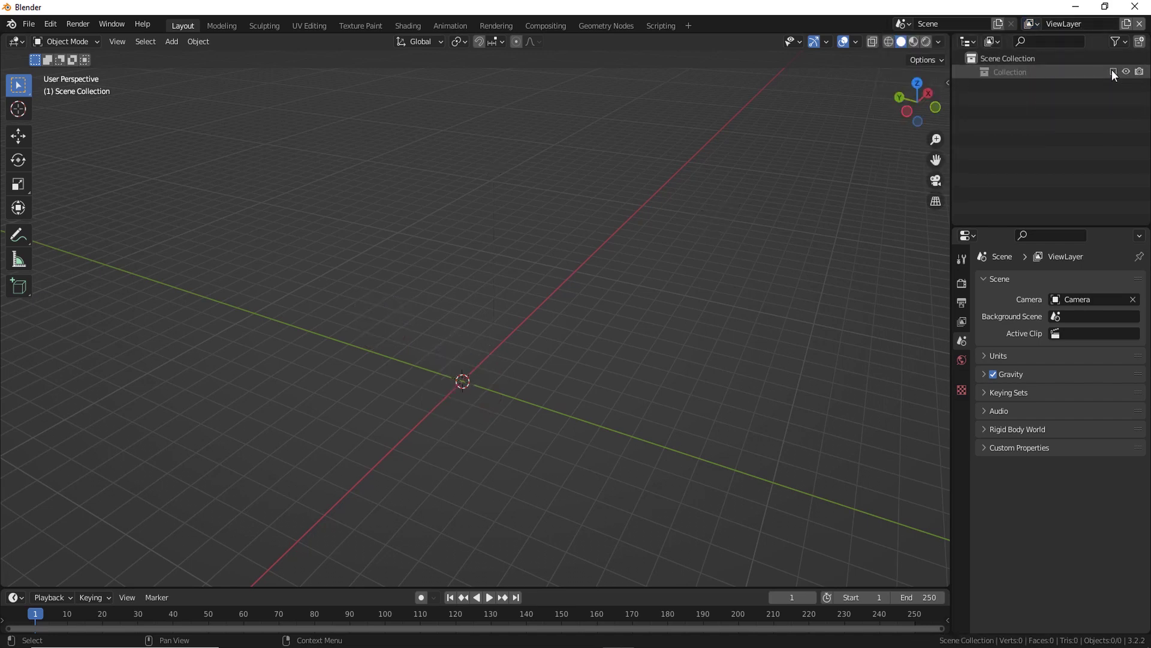
{"action": "left_click", "coordinate": [1036, 23]}
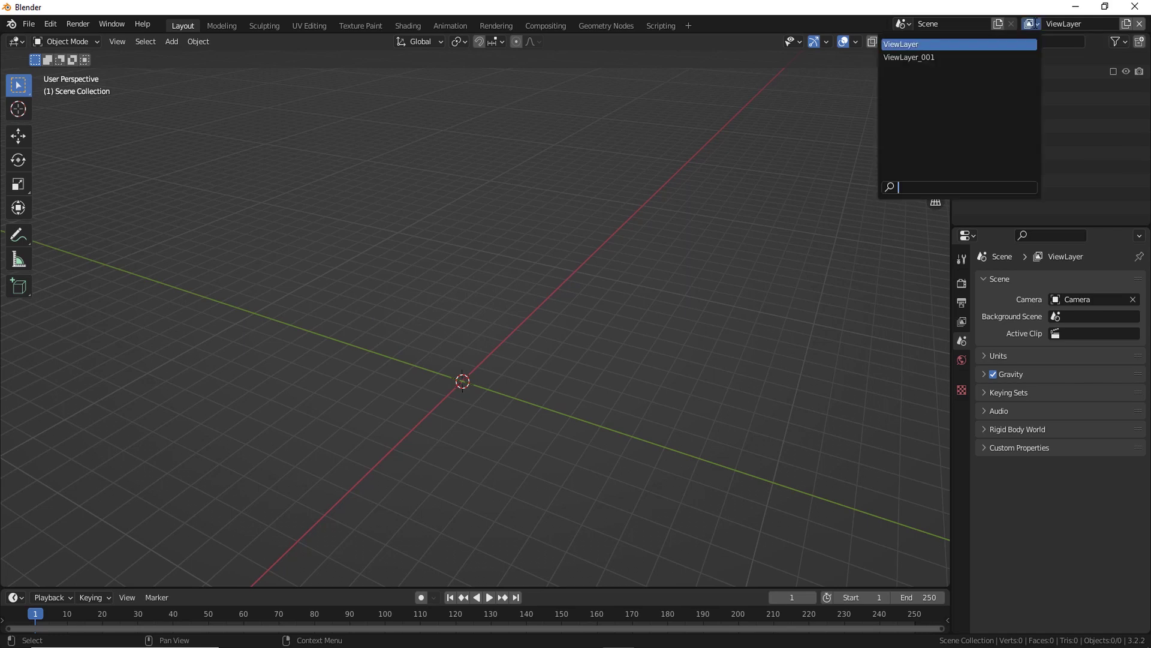
{"action": "left_click", "coordinate": [919, 56]}
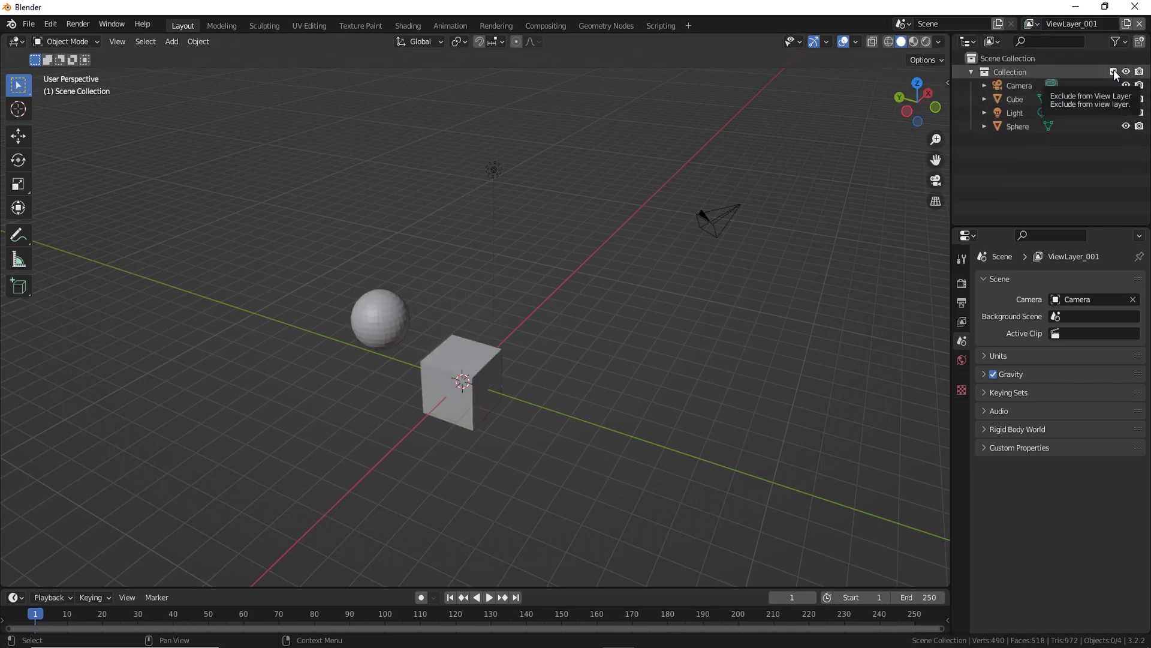
{"action": "left_click", "coordinate": [1038, 26]}
{"action": "left_click", "coordinate": [900, 39]}
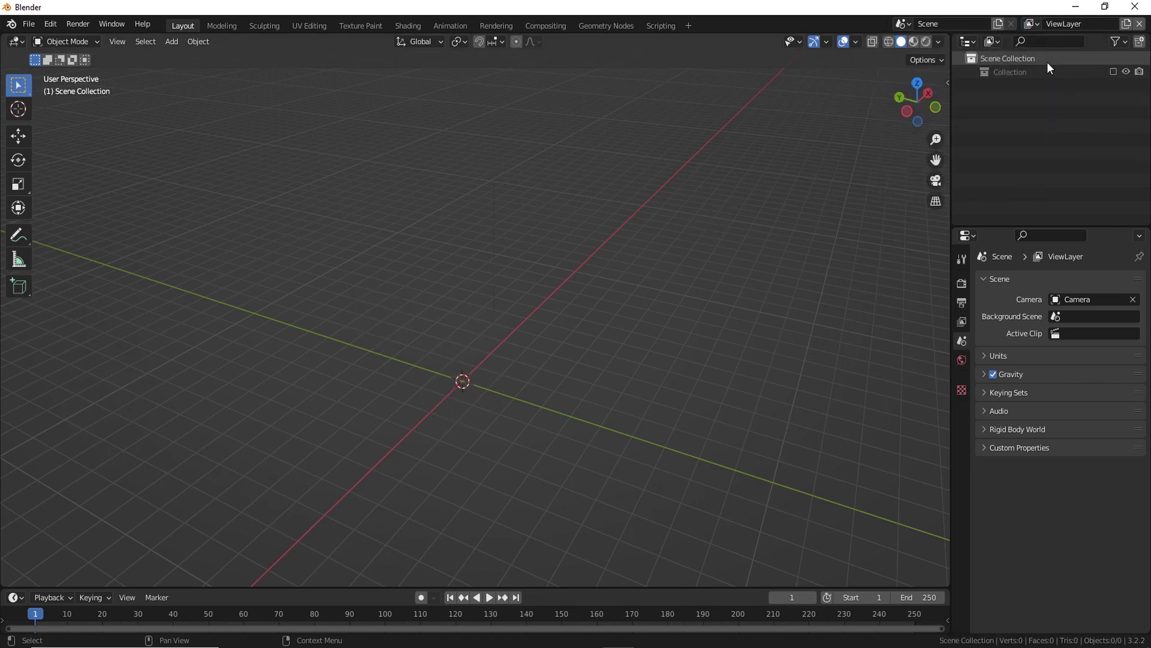
{"action": "left_click", "coordinate": [1035, 24]}
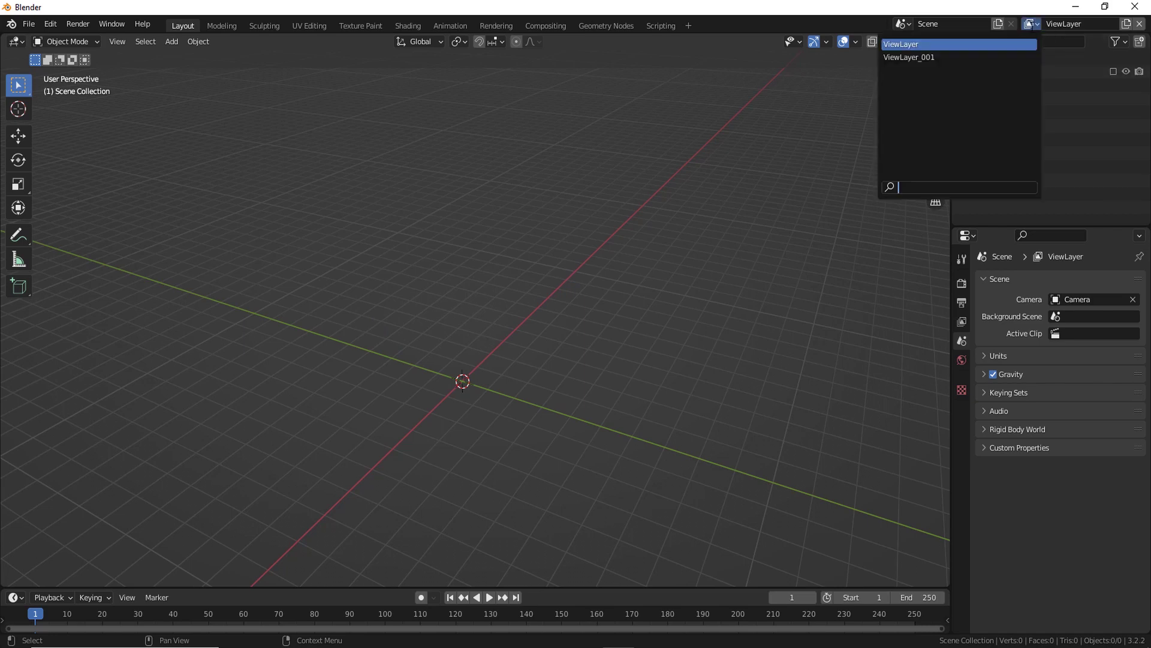
{"action": "left_click", "coordinate": [973, 56]}
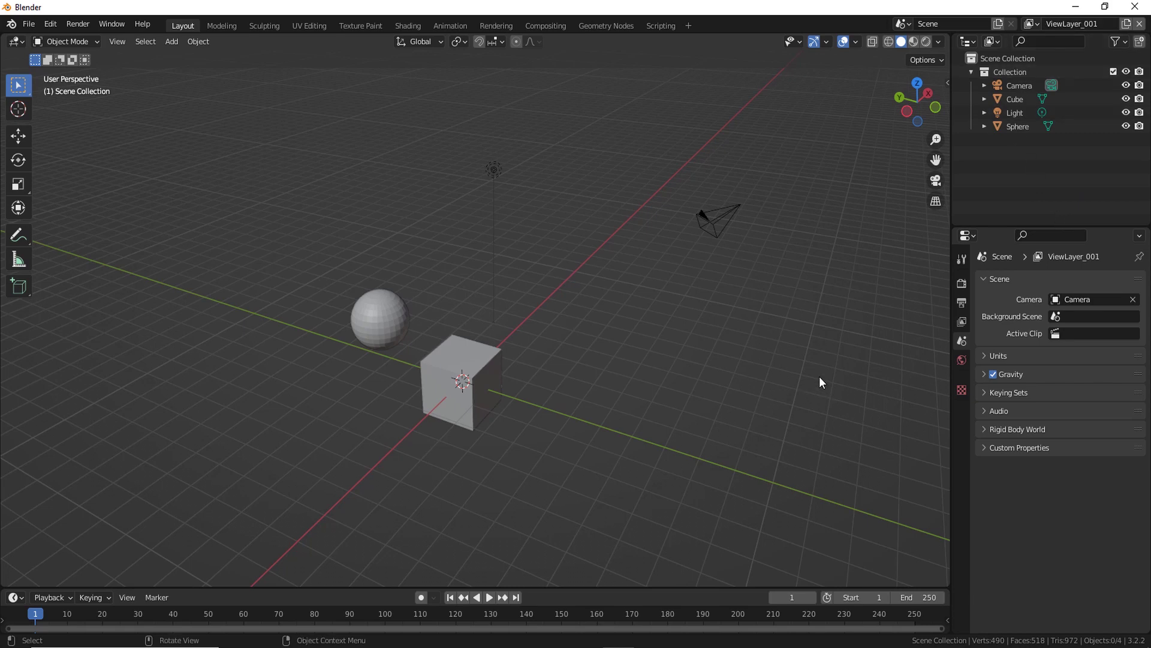
Enable the extra restriction toggles in the Outliner filter and make the Cube unselectable.
{"action": "middle_click_drag", "start_coordinate": [820, 382], "coordinate": [1060, 184]}
{"action": "key", "text": "ctrl+z"}
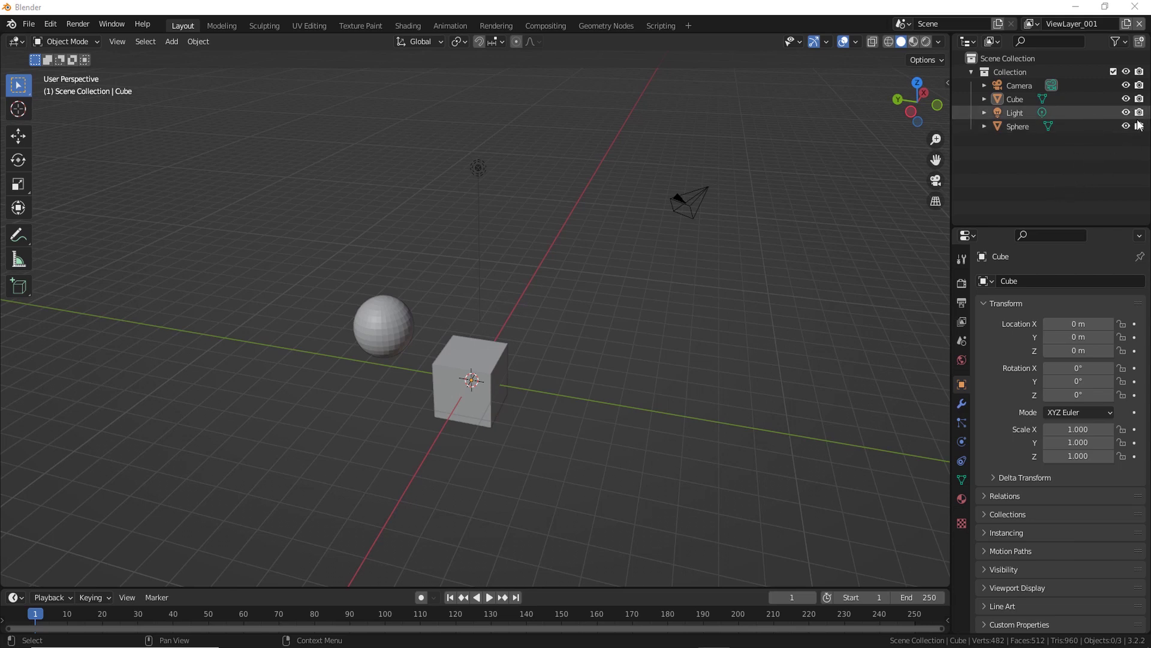
{"action": "left_click", "coordinate": [1127, 43]}
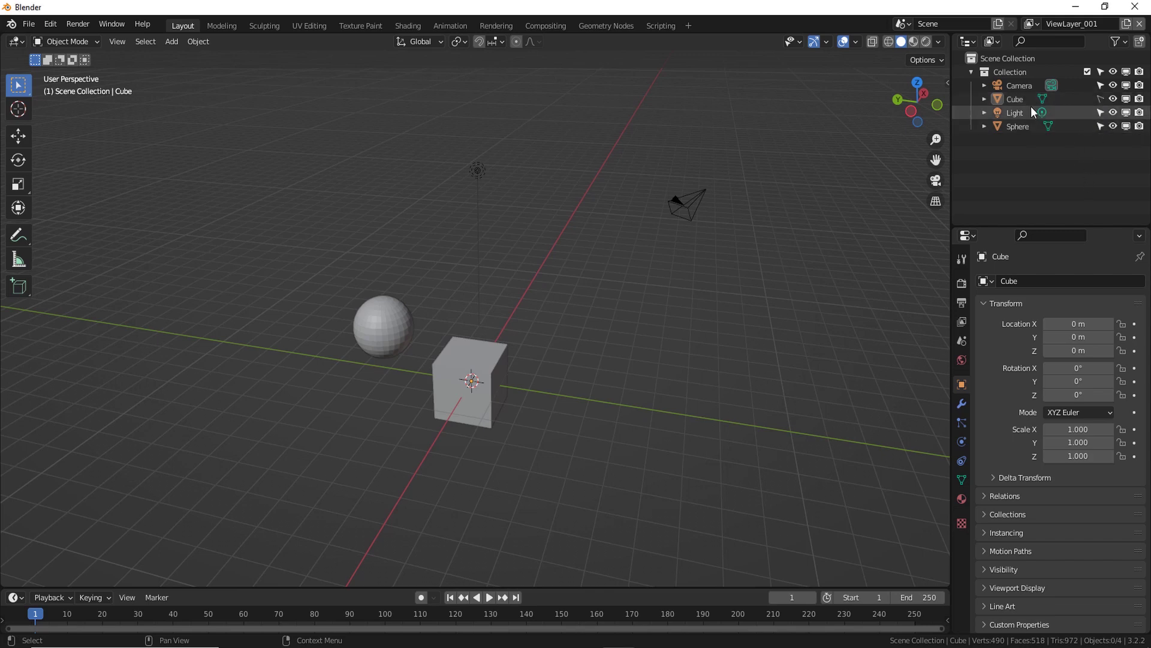
{"action": "left_click", "coordinate": [1101, 99]}
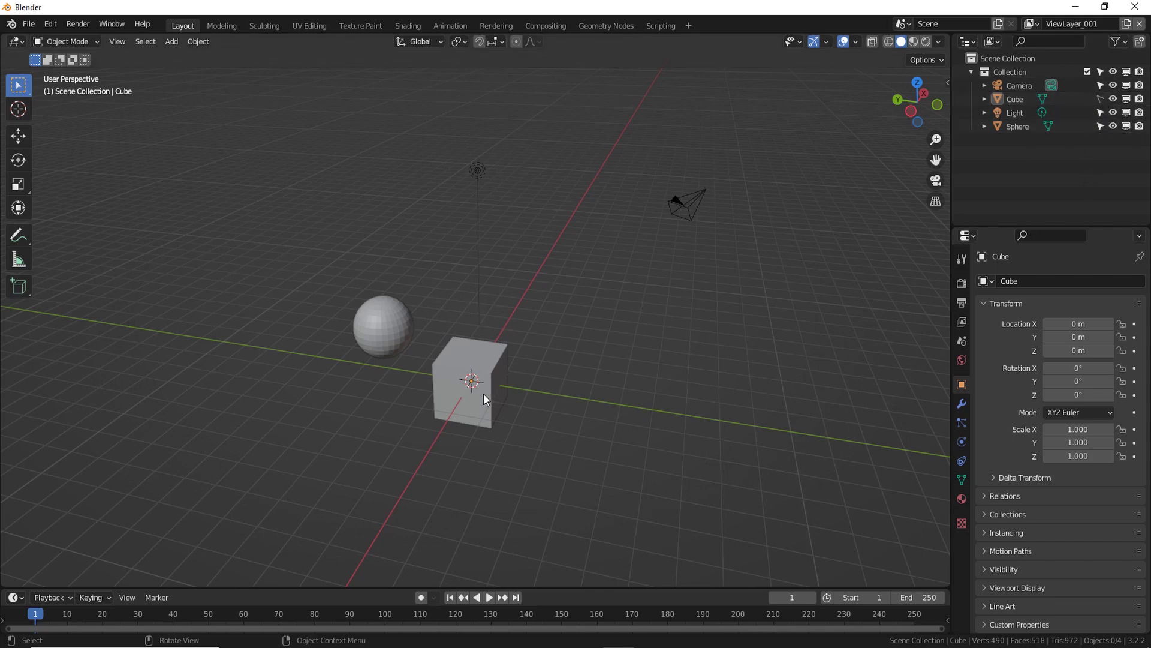
Box-select around the cube, sphere and light to confirm the Cube can no longer be selected.
{"action": "left_click_drag", "start_coordinate": [506, 342], "coordinate": [429, 458]}
{"action": "left_click_drag", "start_coordinate": [470, 283], "coordinate": [380, 352]}
{"action": "left_click_drag", "start_coordinate": [517, 157], "coordinate": [441, 224]}
{"action": "left_click_drag", "start_coordinate": [780, 178], "coordinate": [660, 225]}
{"action": "left_click_drag", "start_coordinate": [553, 318], "coordinate": [442, 423]}
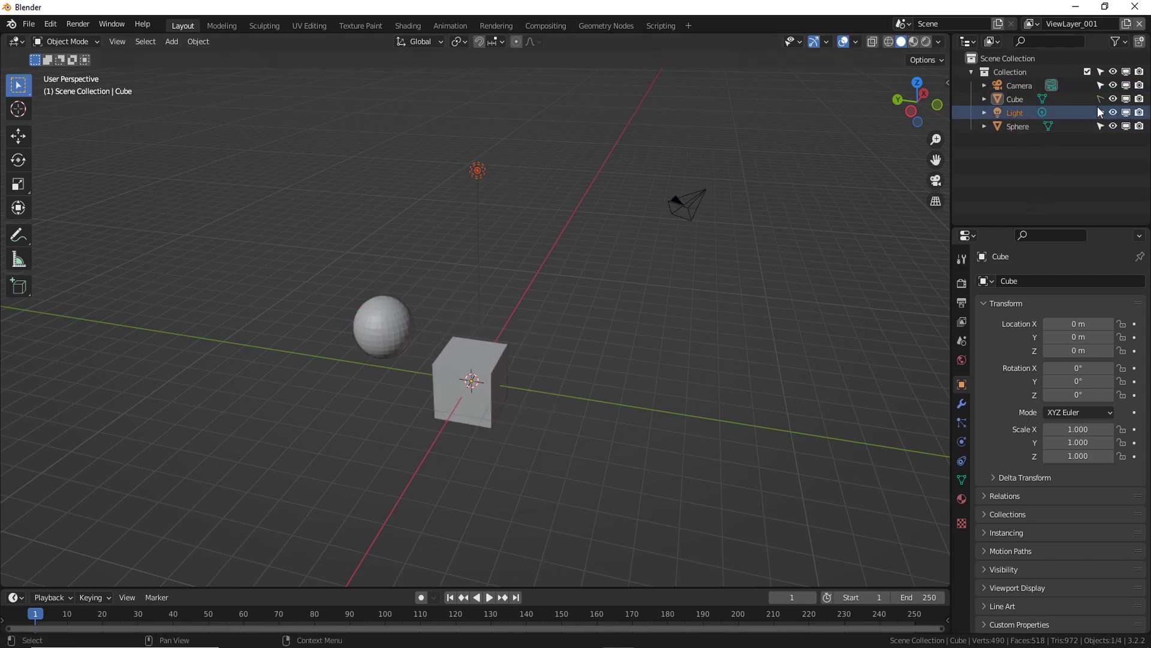
Compare the Cube's monitor and eye toggles, finally hiding the Cube with its eye icon in ViewLayer_001.
{"action": "left_click", "coordinate": [518, 373]}
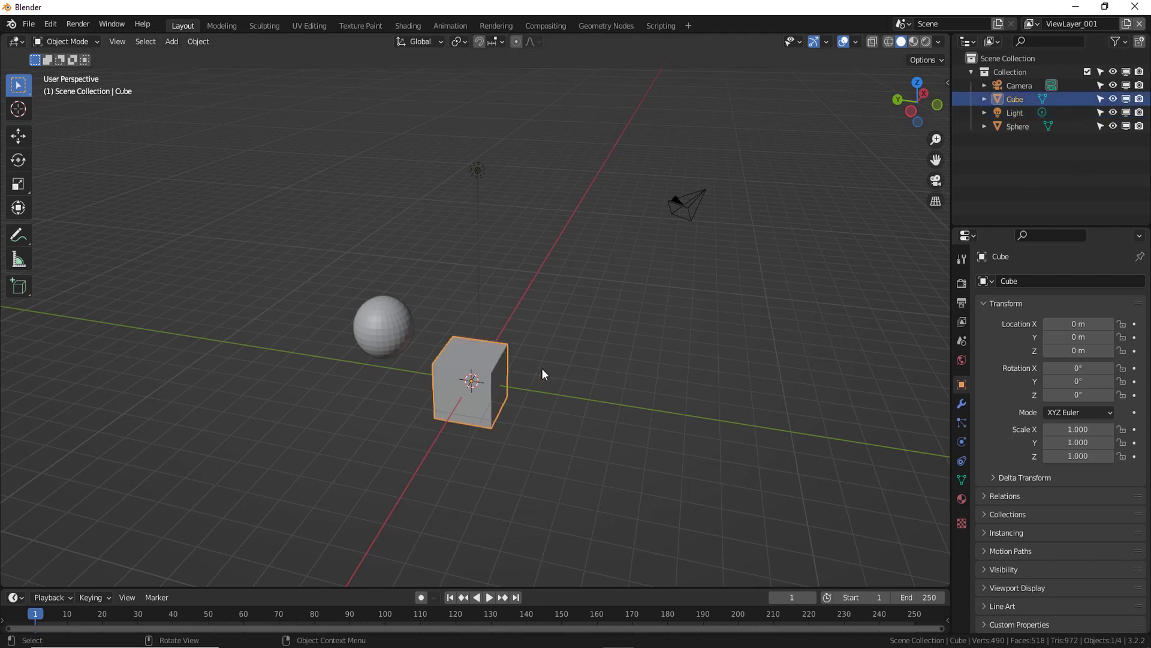
{"action": "left_click", "coordinate": [612, 420]}
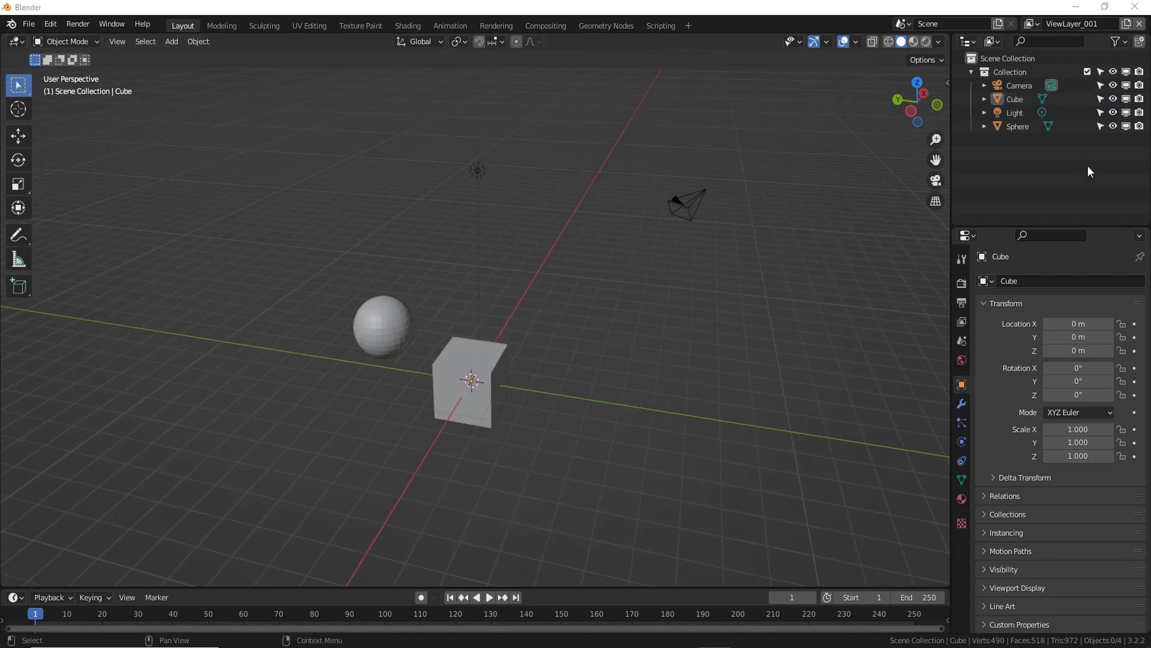
{"action": "left_click", "coordinate": [1126, 99]}
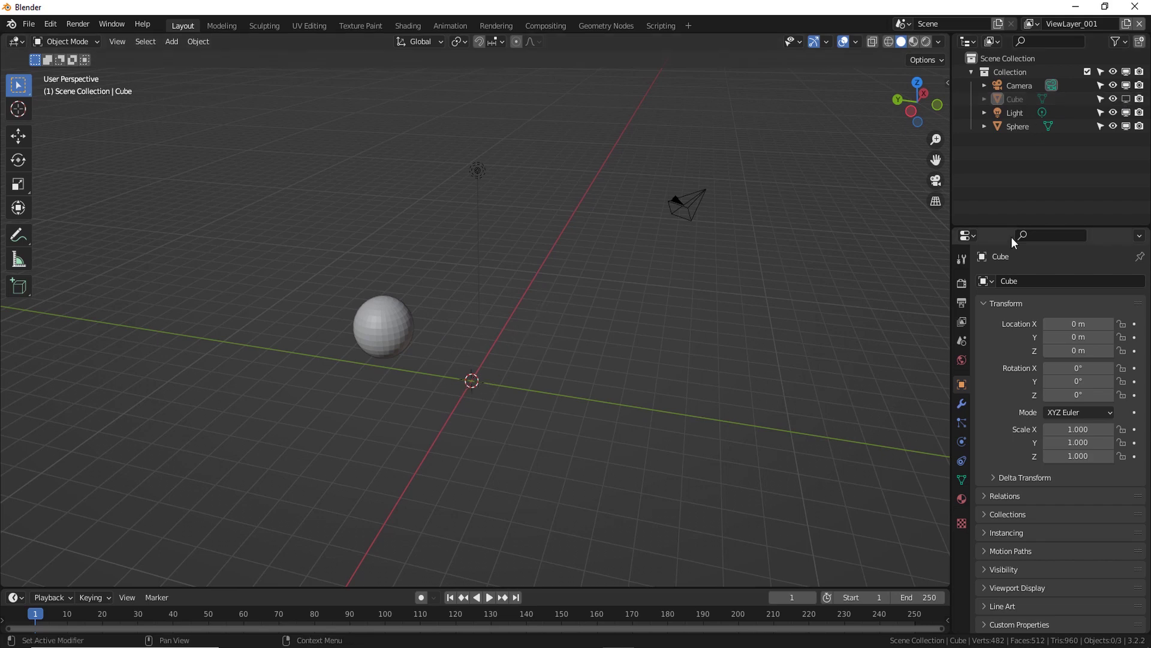
{"action": "left_click", "coordinate": [1126, 99]}
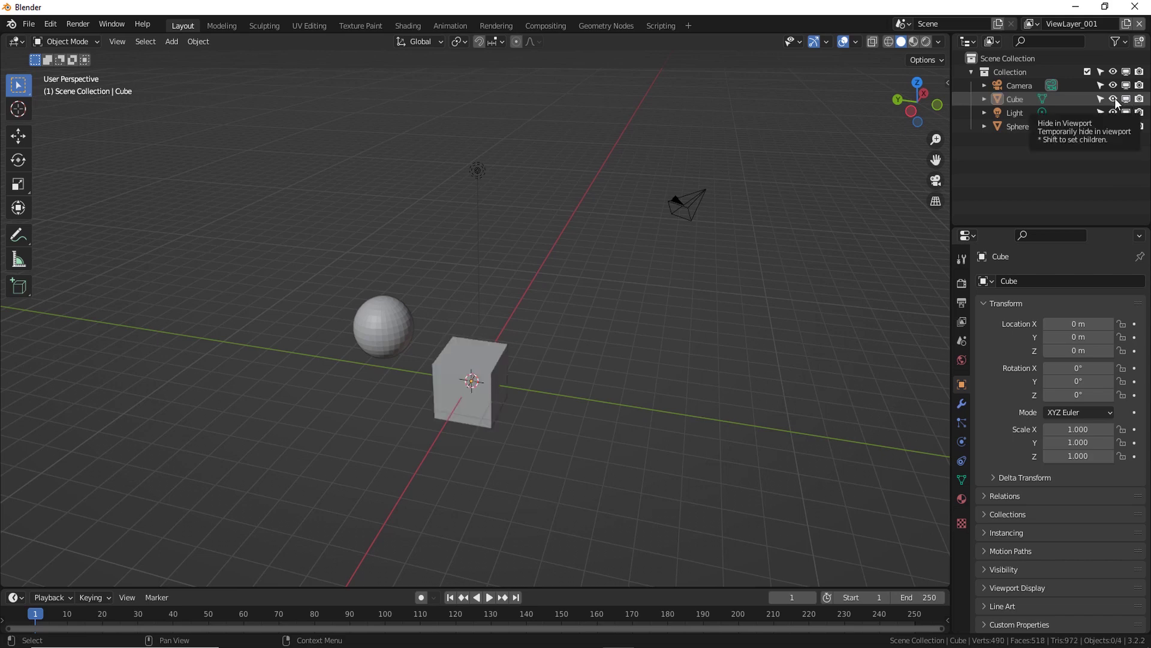
{"action": "left_click", "coordinate": [1114, 98]}
{"action": "left_click", "coordinate": [1114, 98]}
{"action": "left_click", "coordinate": [1126, 99]}
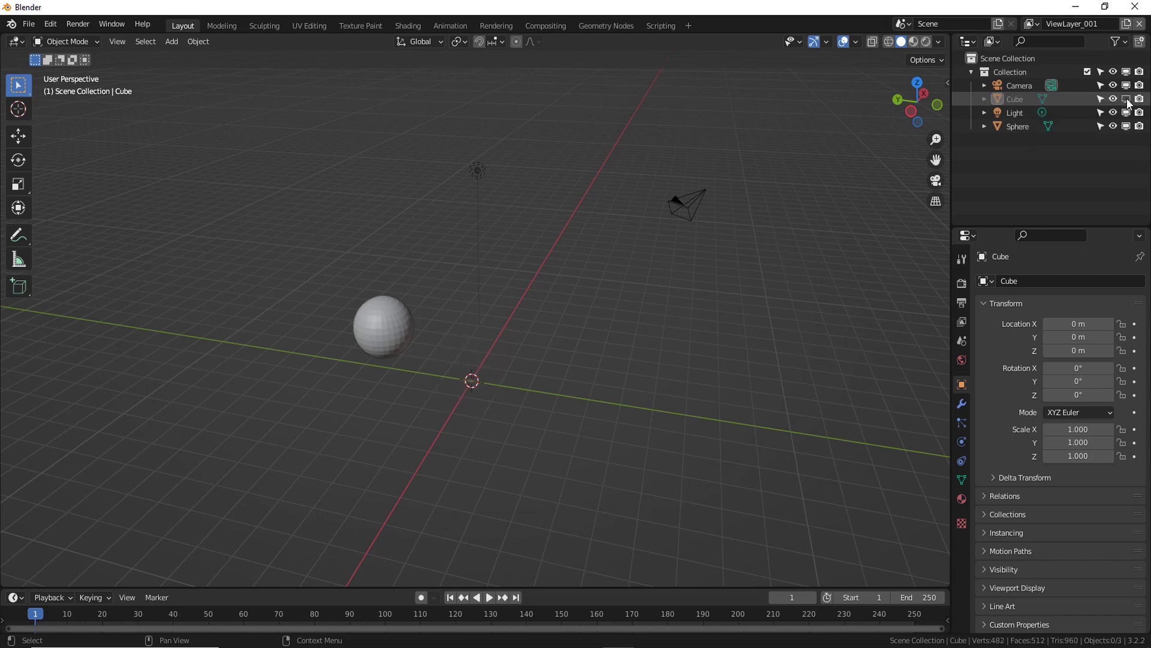
{"action": "left_click", "coordinate": [1126, 99]}
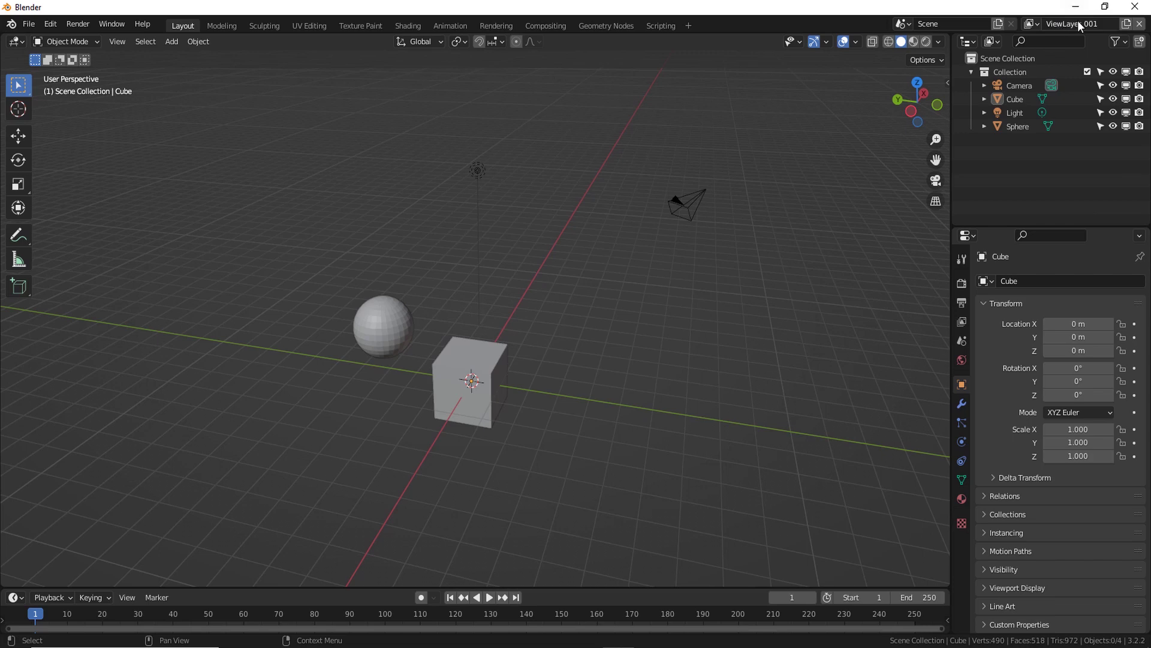
{"action": "left_click", "coordinate": [1114, 99]}
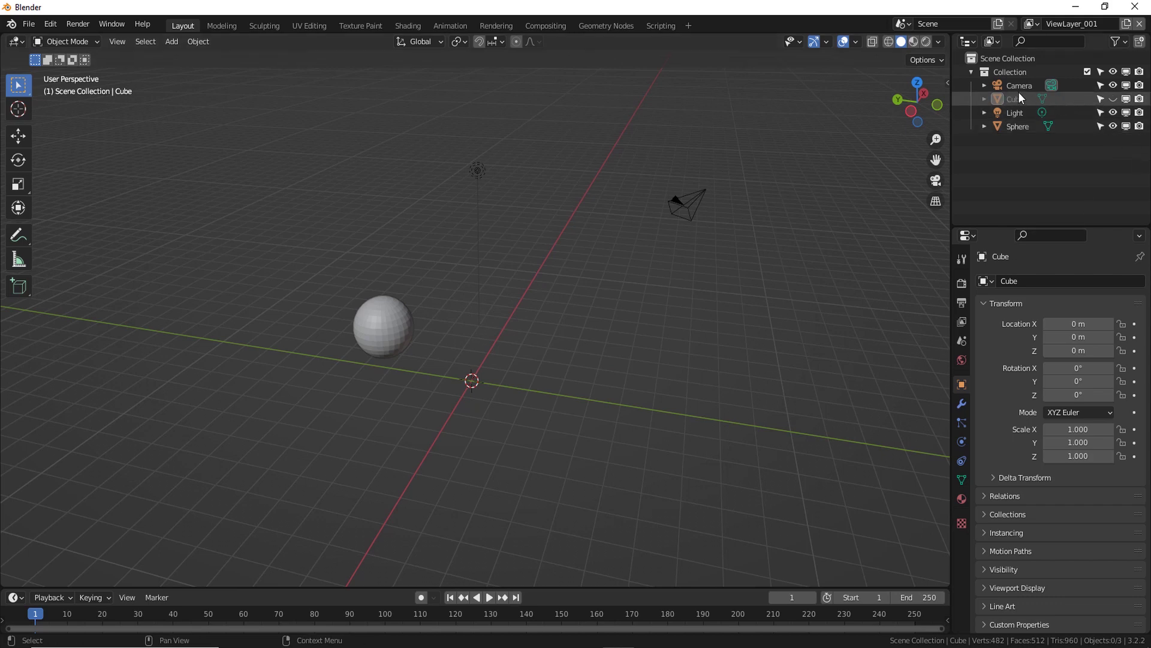
Compare with ViewLayer, then in ViewLayer_001 unhide the Cube and disable it in all viewports.
{"action": "left_click", "coordinate": [1033, 23]}
{"action": "left_click", "coordinate": [900, 44]}
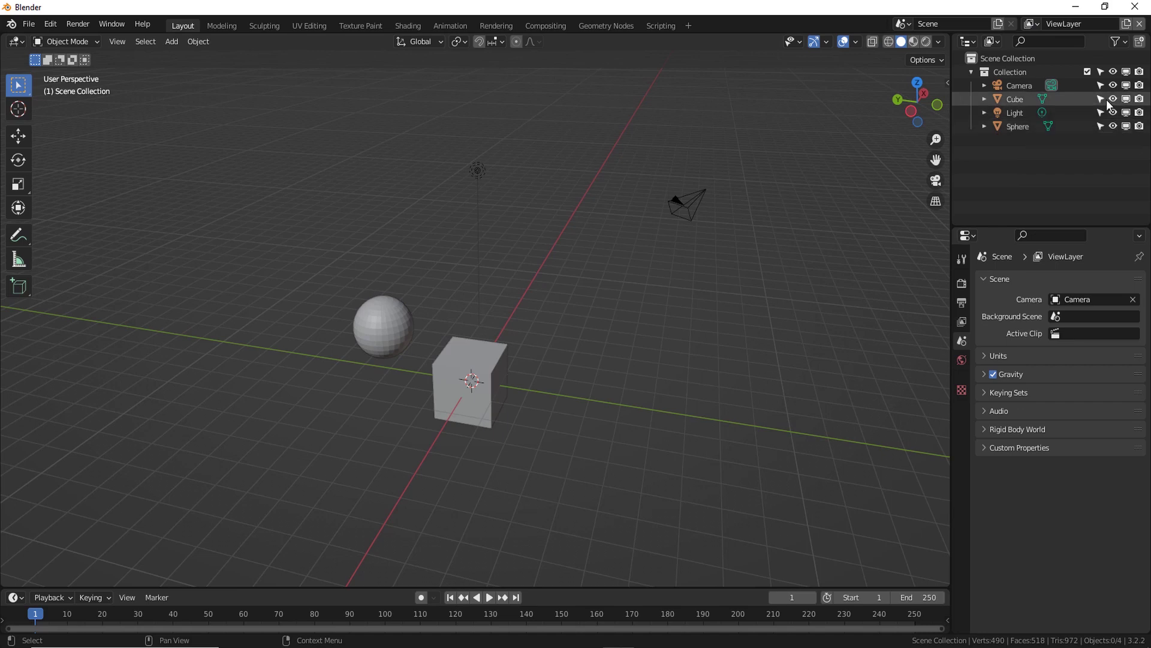
{"action": "left_click", "coordinate": [1033, 24]}
{"action": "left_click", "coordinate": [909, 57]}
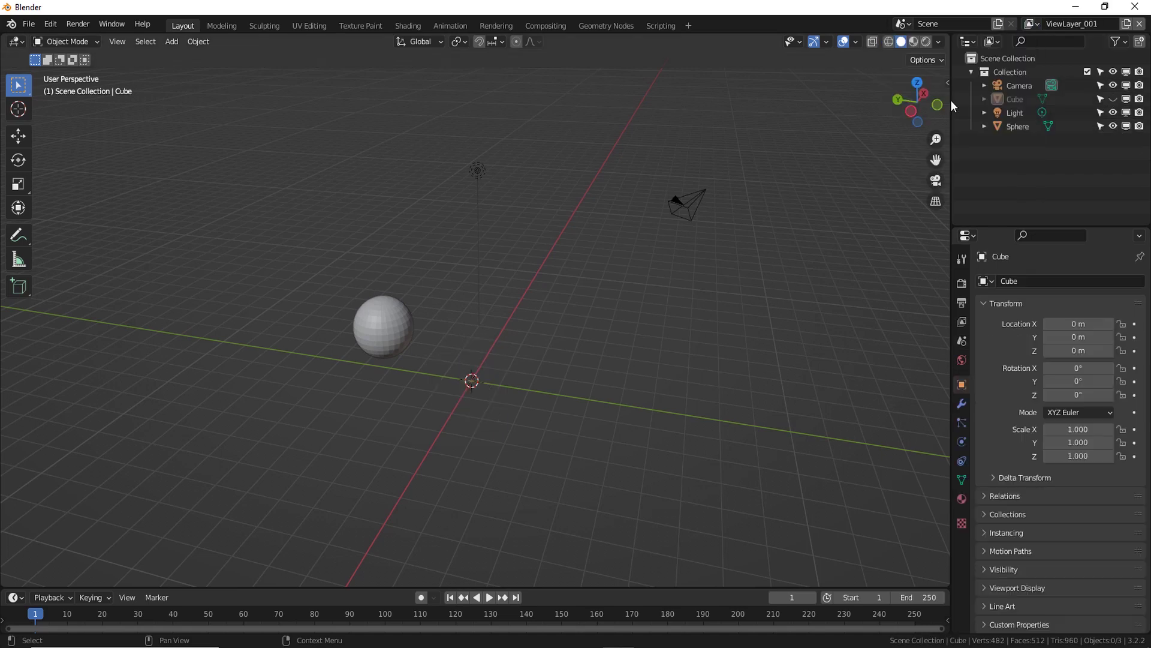
{"action": "left_click", "coordinate": [1113, 98]}
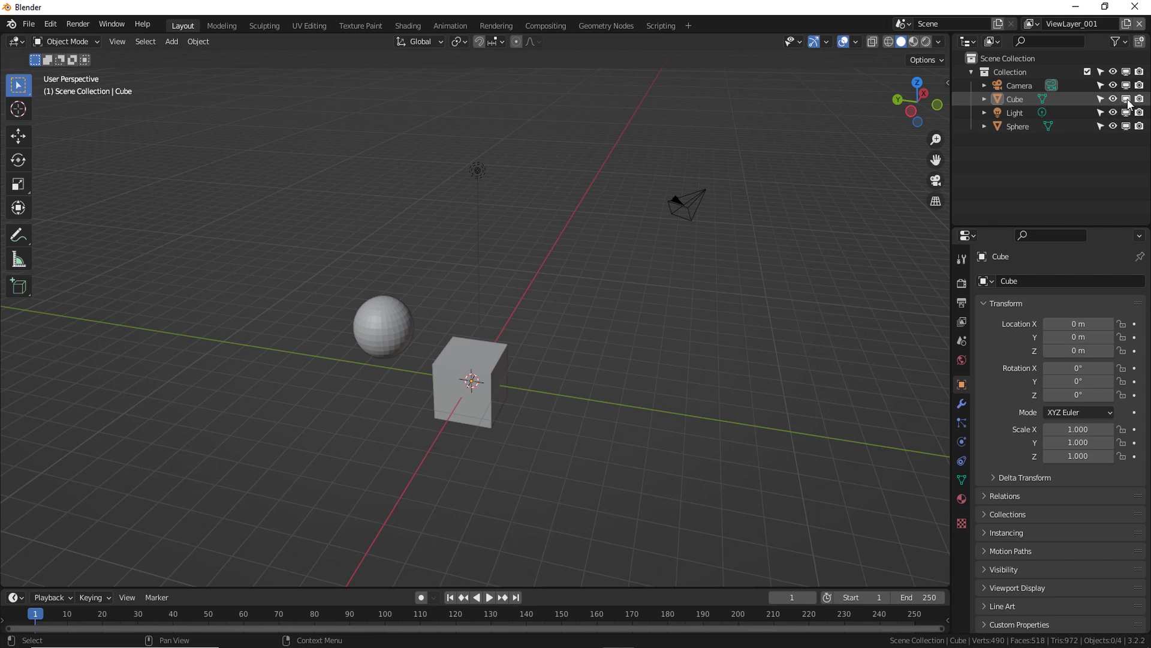
{"action": "left_click", "coordinate": [1126, 99]}
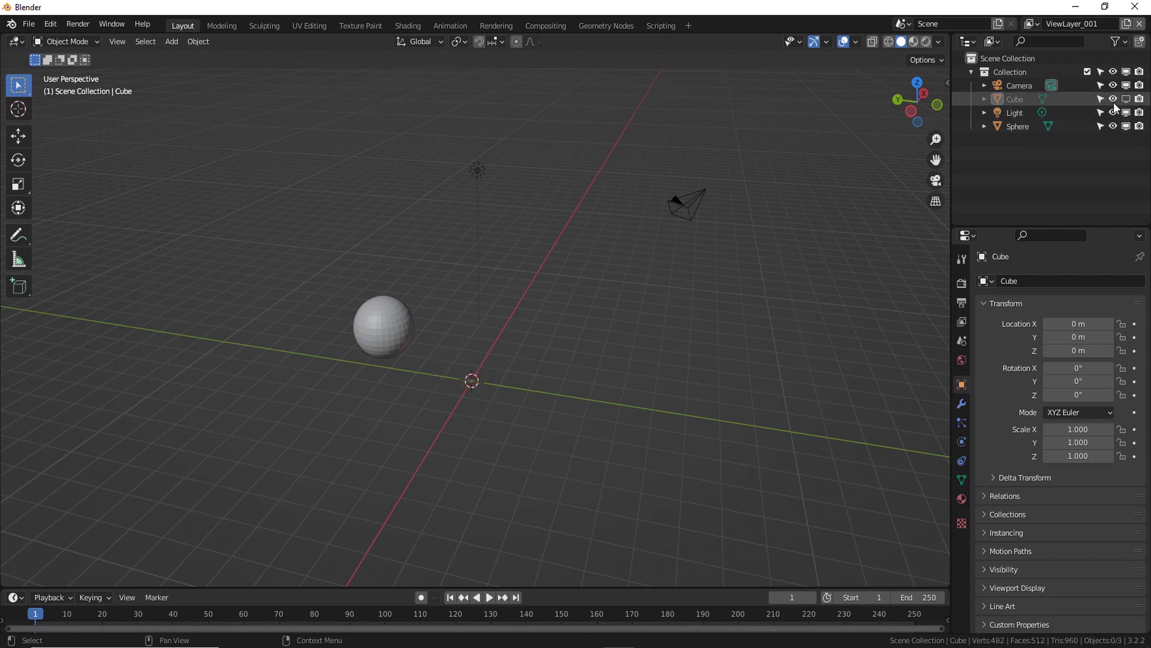
Switch to ViewLayer and back to ViewLayer_001 to confirm the Cube is hidden in both.
{"action": "left_click", "coordinate": [1032, 24]}
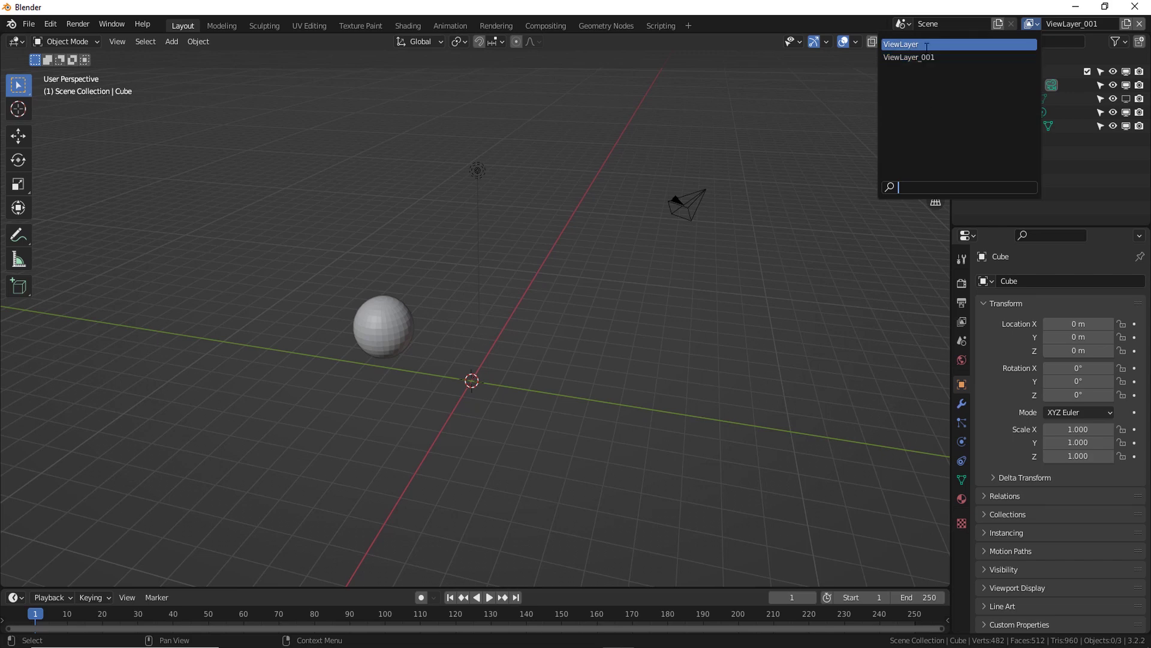
{"action": "left_click", "coordinate": [906, 45]}
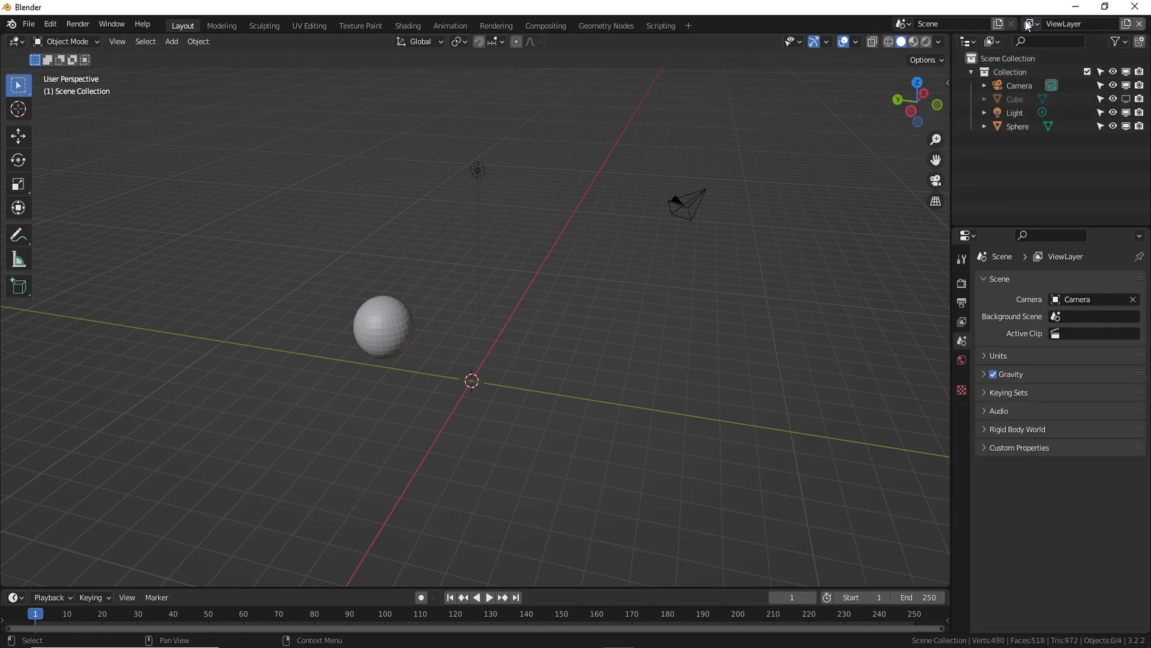
{"action": "left_click", "coordinate": [1032, 24]}
{"action": "left_click", "coordinate": [915, 58]}
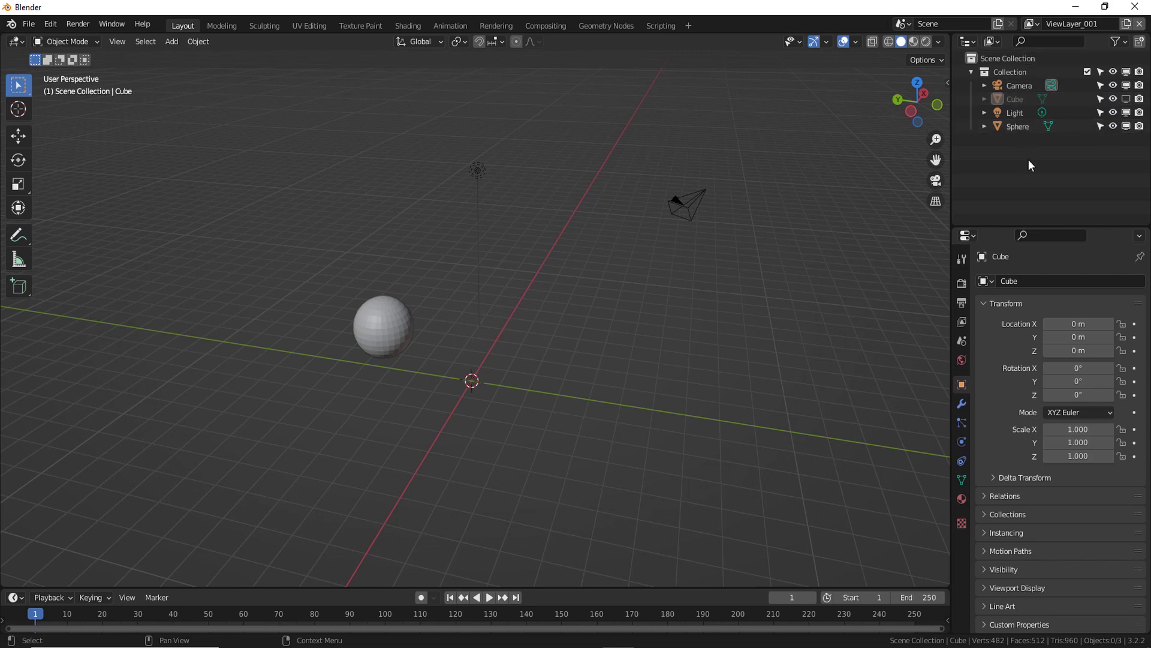
{"action": "left_click", "coordinate": [1114, 42]}
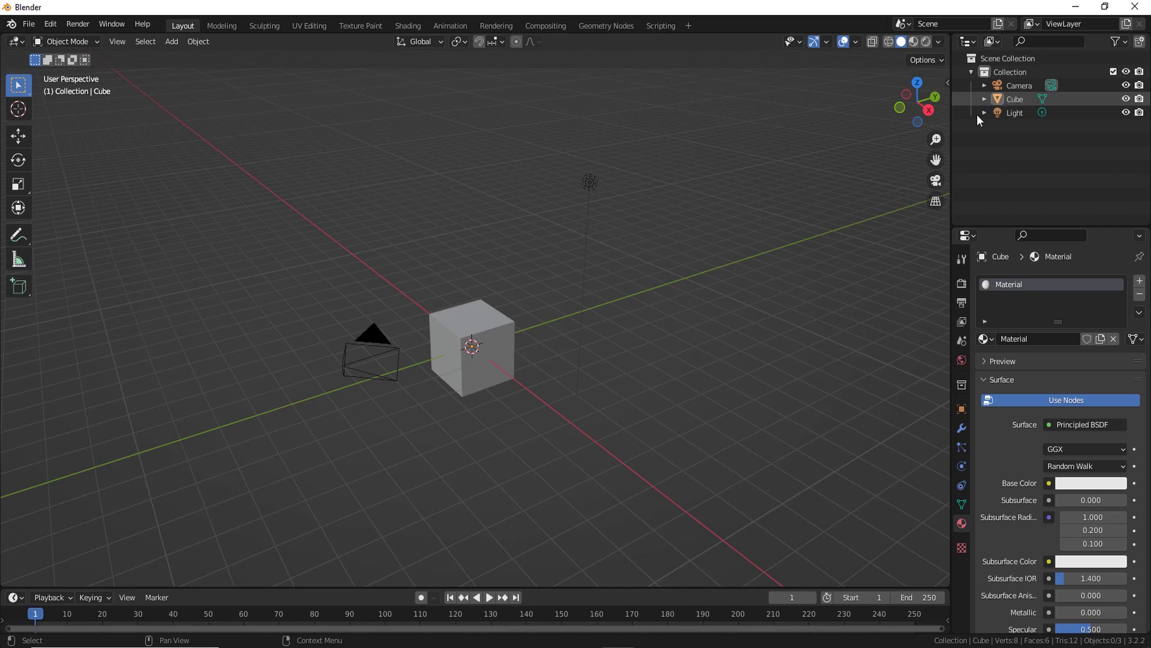
Add an Ico Sphere, move it up above the cube, then deselect it.
{"action": "key", "text": "shift+a"}
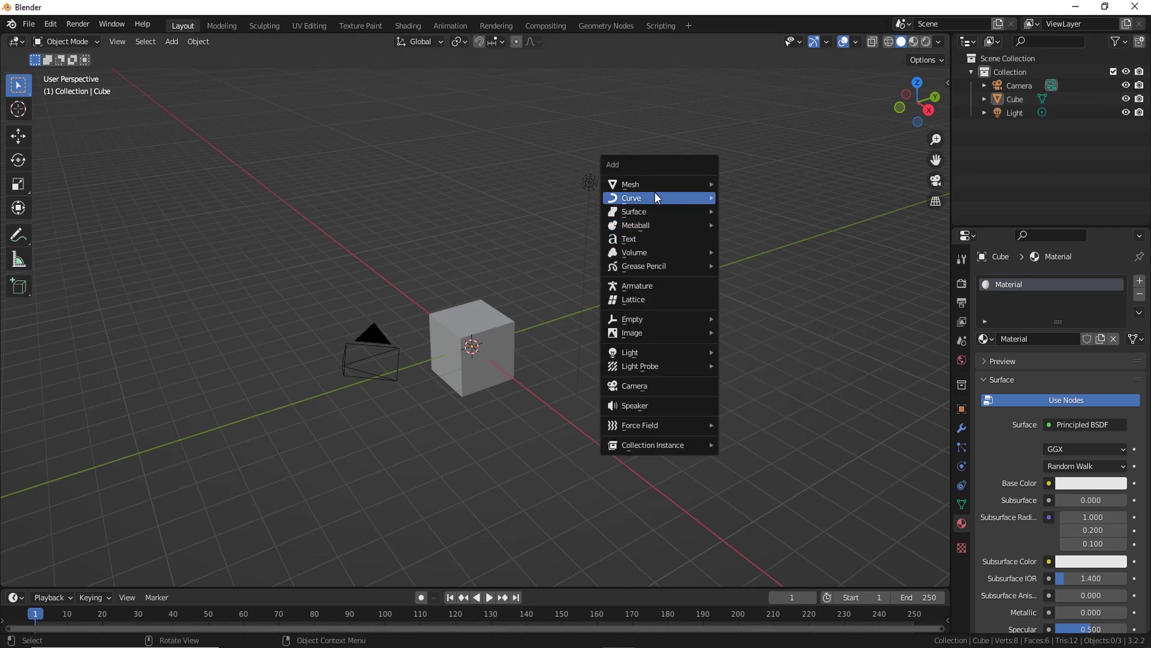
{"action": "mouse_move", "coordinate": [659, 183]}
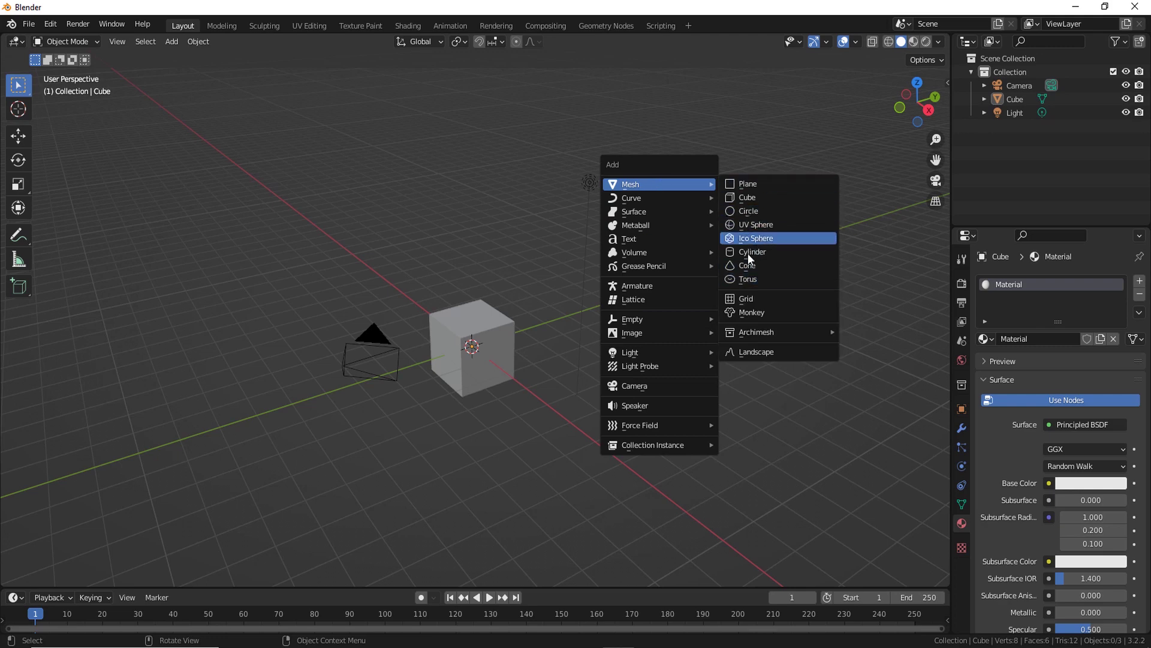
{"action": "left_click", "coordinate": [749, 238]}
{"action": "key", "text": "g"}
{"action": "left_click", "coordinate": [647, 342]}
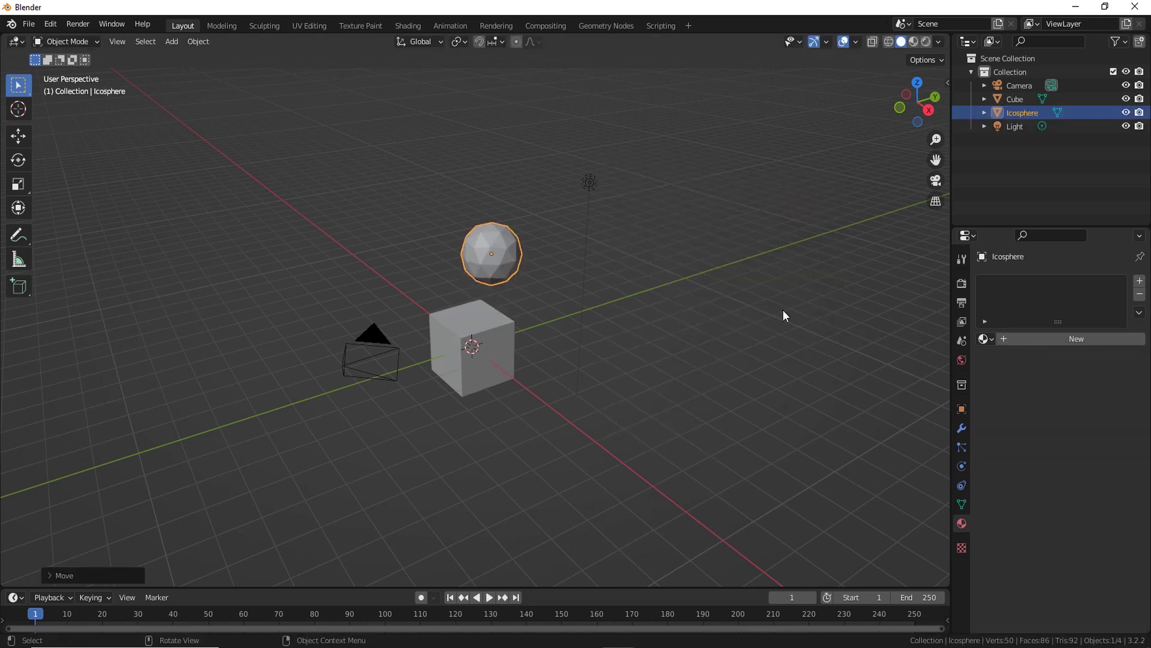
{"action": "left_click", "coordinate": [1013, 191]}
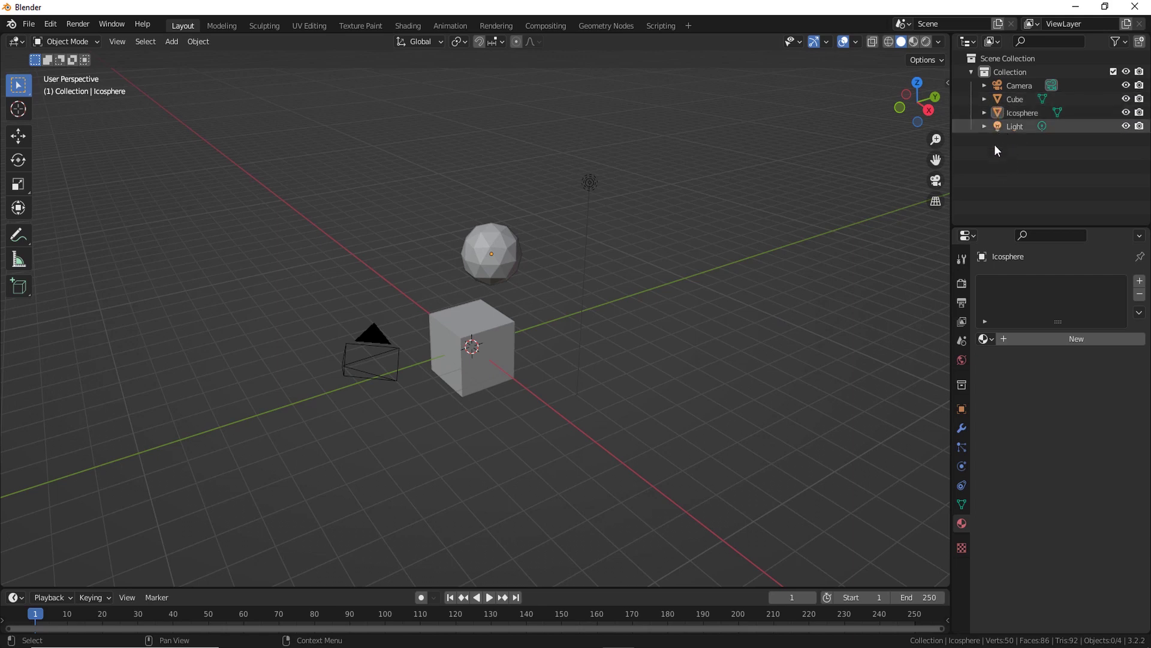
Expand the Camera, Cube, Icosphere and Light entries in the Outliner and select each in turn.
{"action": "left_click", "coordinate": [984, 85]}
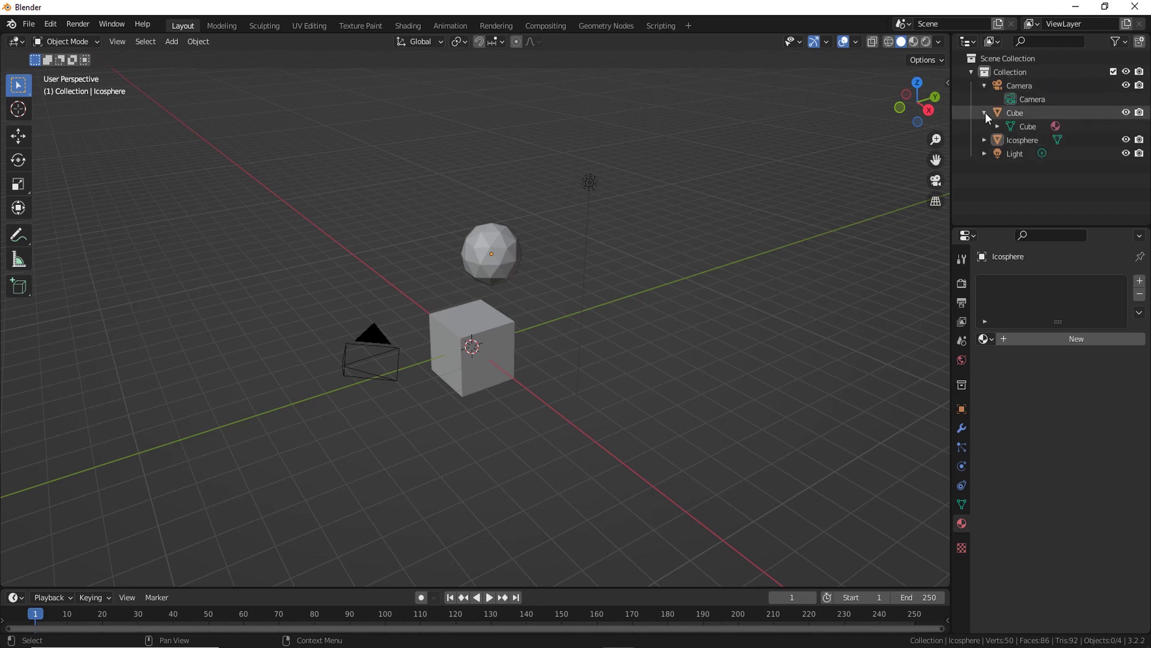
{"action": "left_click", "coordinate": [985, 113]}
{"action": "left_click", "coordinate": [984, 142]}
{"action": "left_click", "coordinate": [984, 168]}
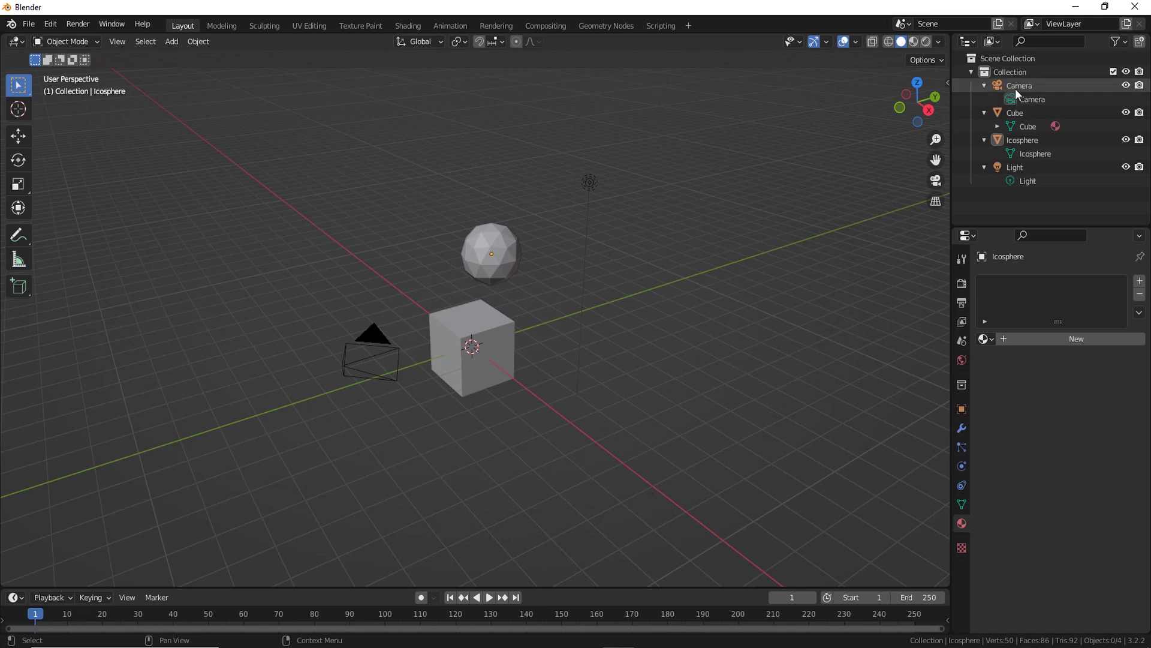
{"action": "left_click", "coordinate": [1000, 85]}
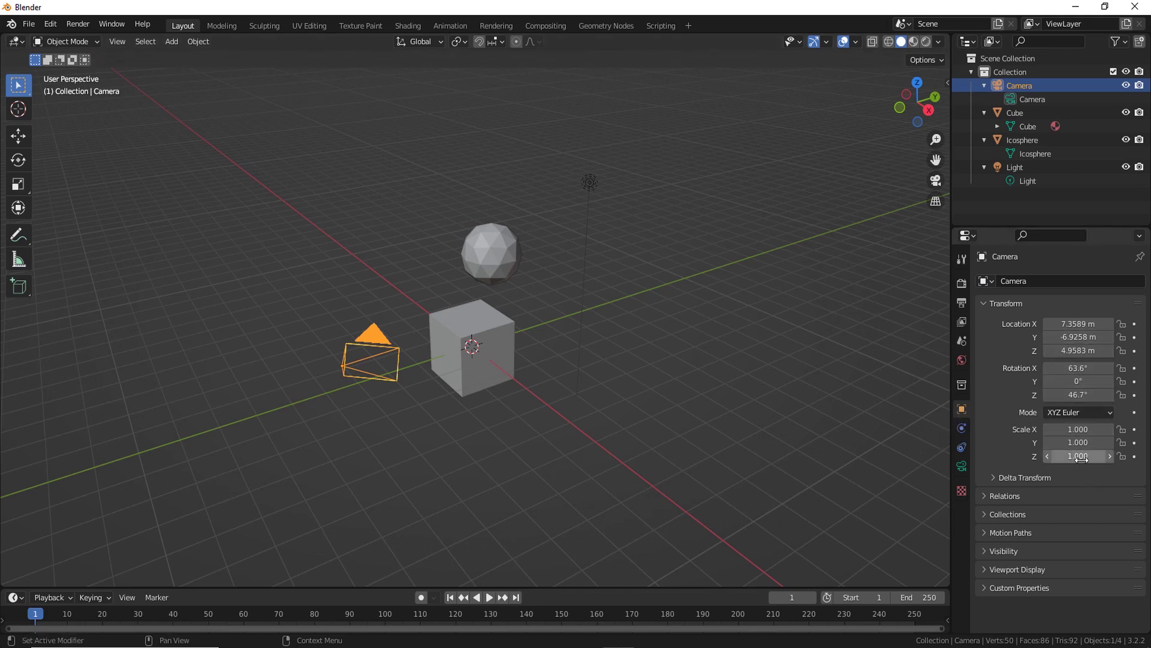
{"action": "left_click", "coordinate": [996, 113]}
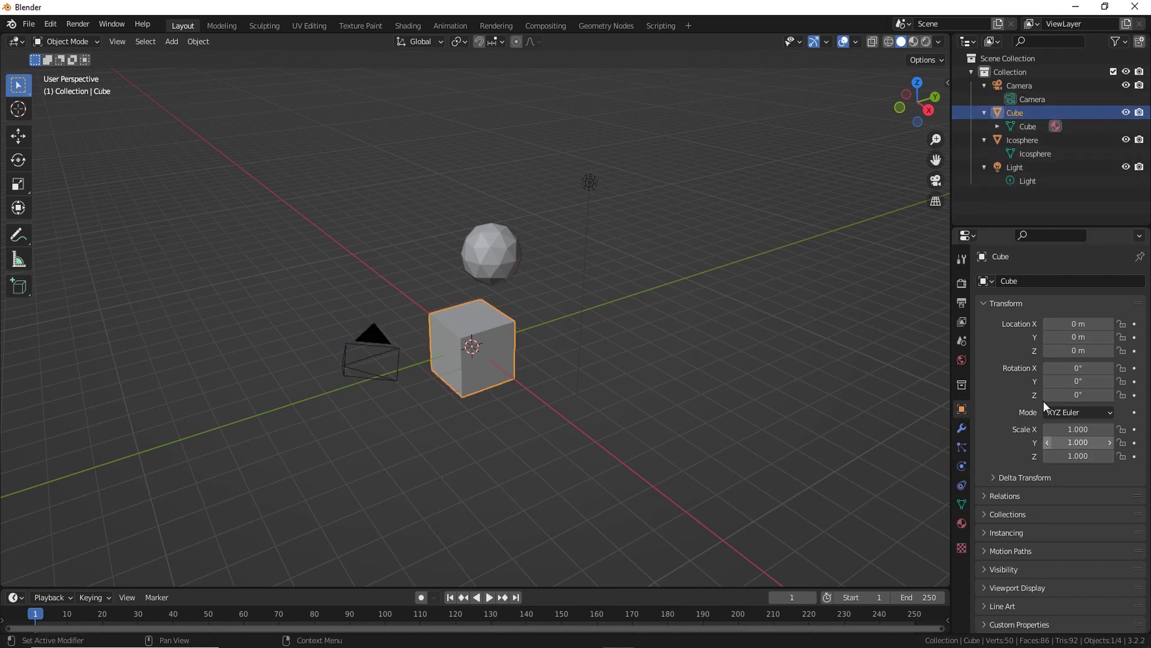
{"action": "left_click", "coordinate": [998, 142]}
{"action": "left_click", "coordinate": [996, 169]}
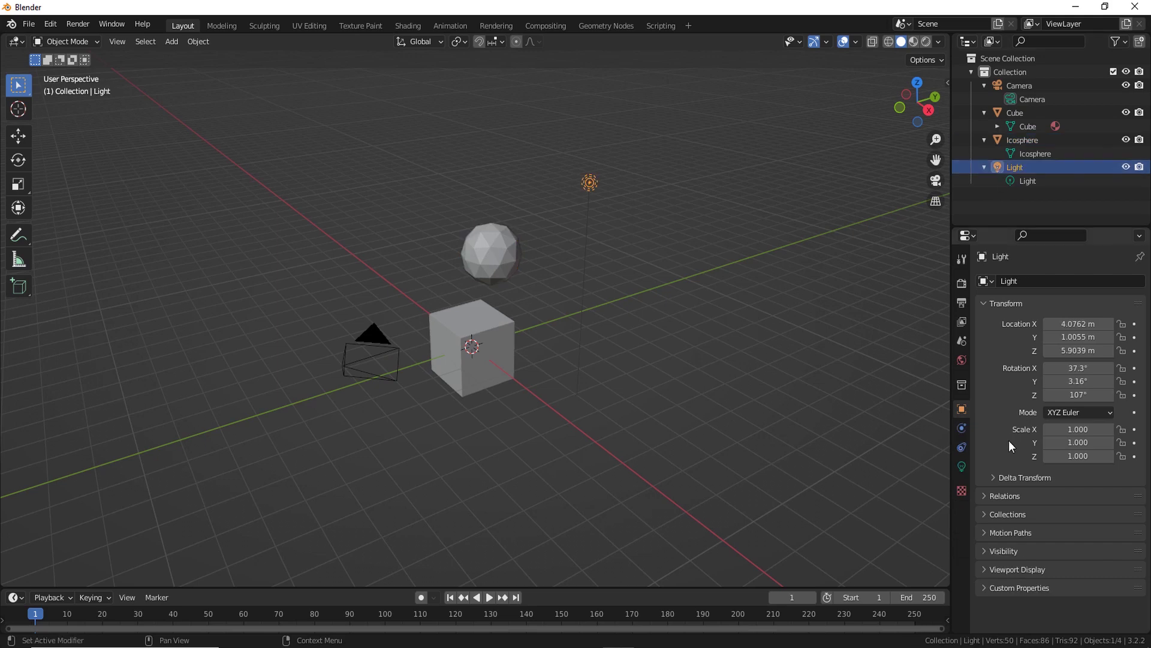
View the camera data's Lens settings, then select the Cube's mesh data and expand it to show Material.
{"action": "left_click", "coordinate": [1019, 85]}
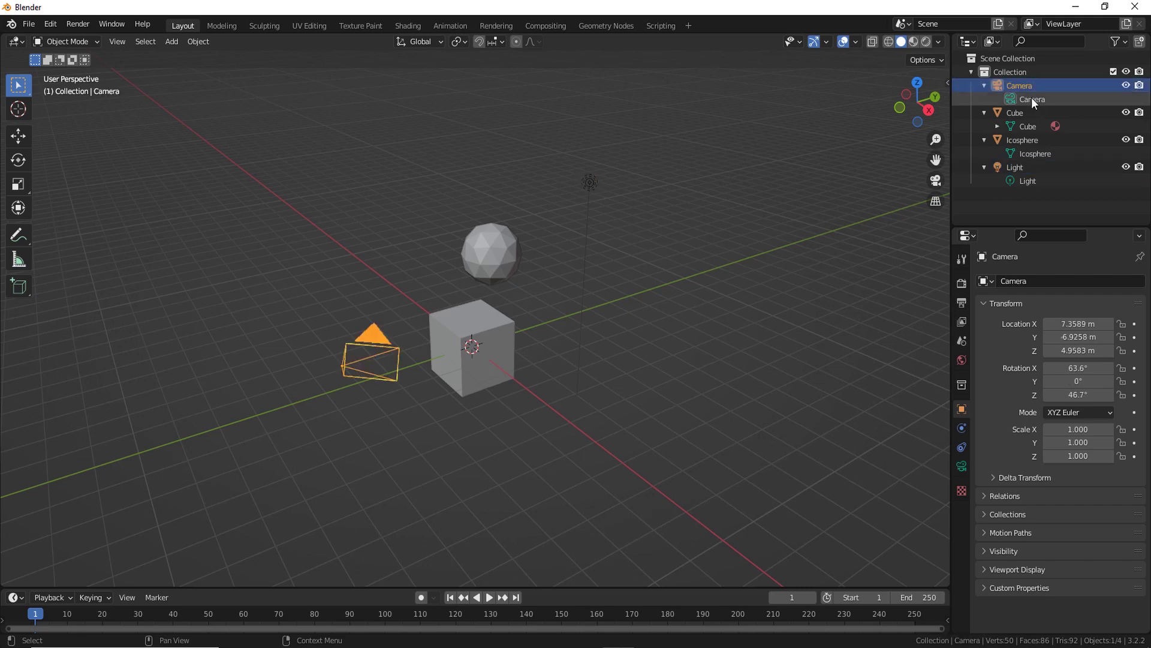
{"action": "left_click", "coordinate": [1032, 98]}
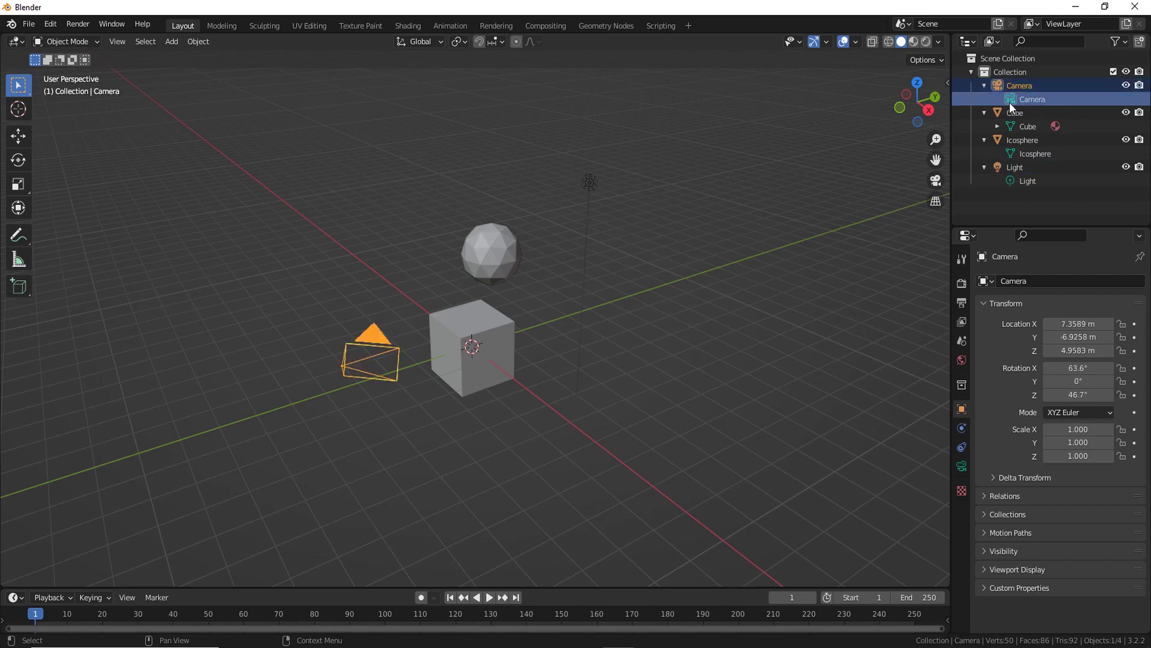
{"action": "left_click", "coordinate": [1010, 100]}
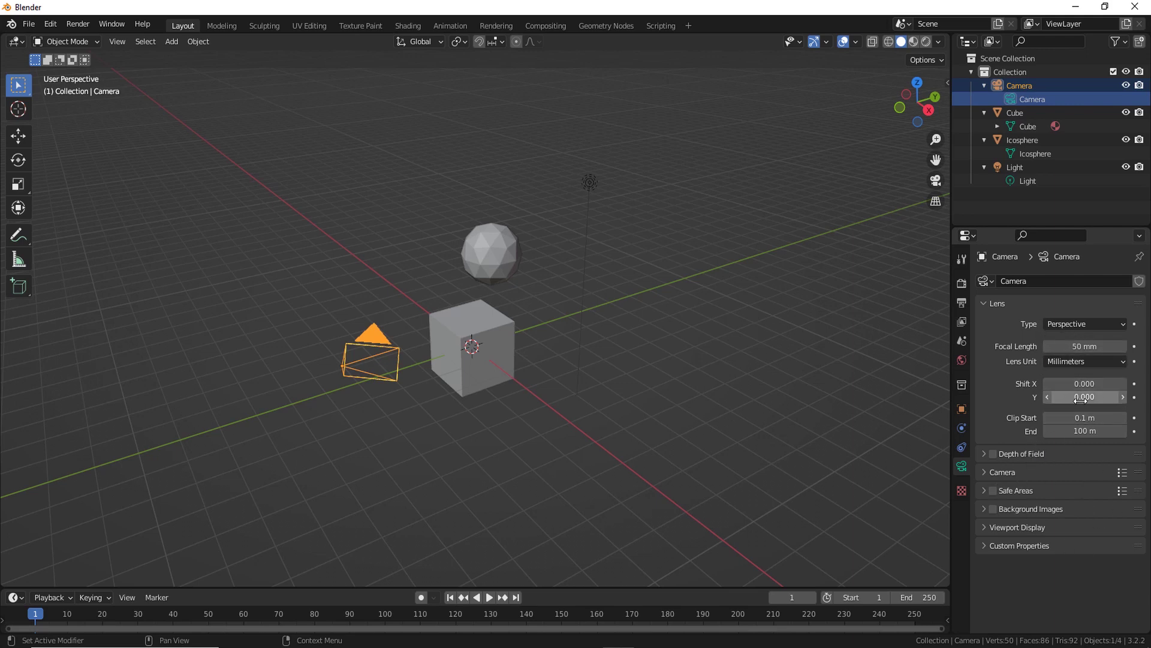
{"action": "left_click", "coordinate": [1012, 129]}
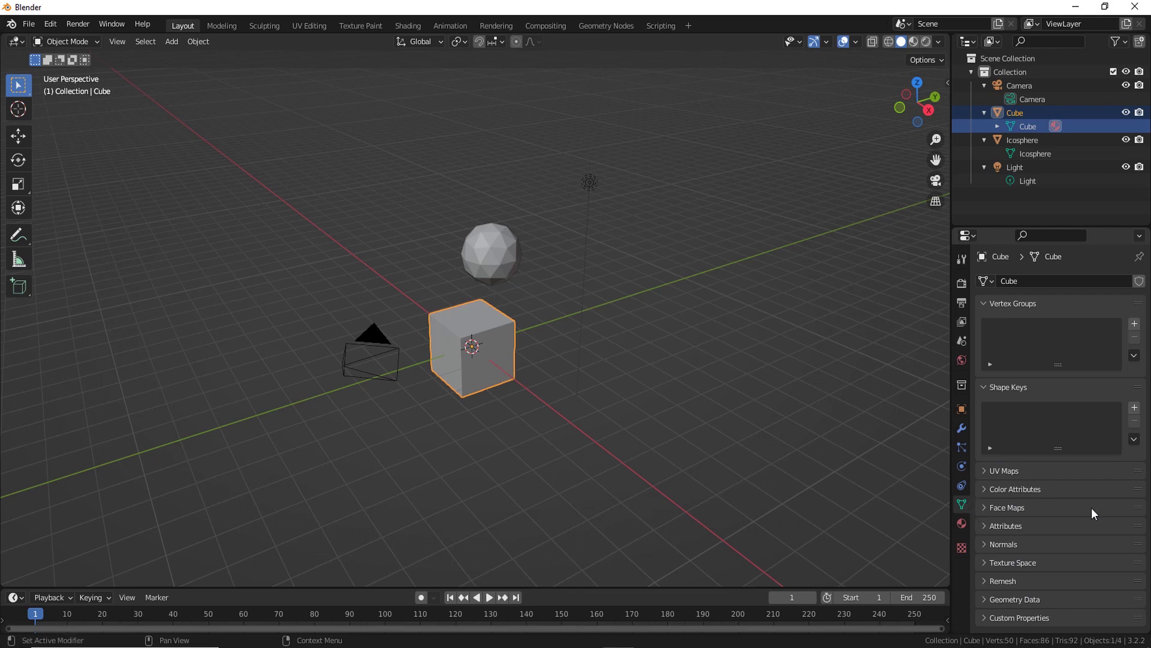
{"action": "left_click", "coordinate": [973, 204]}
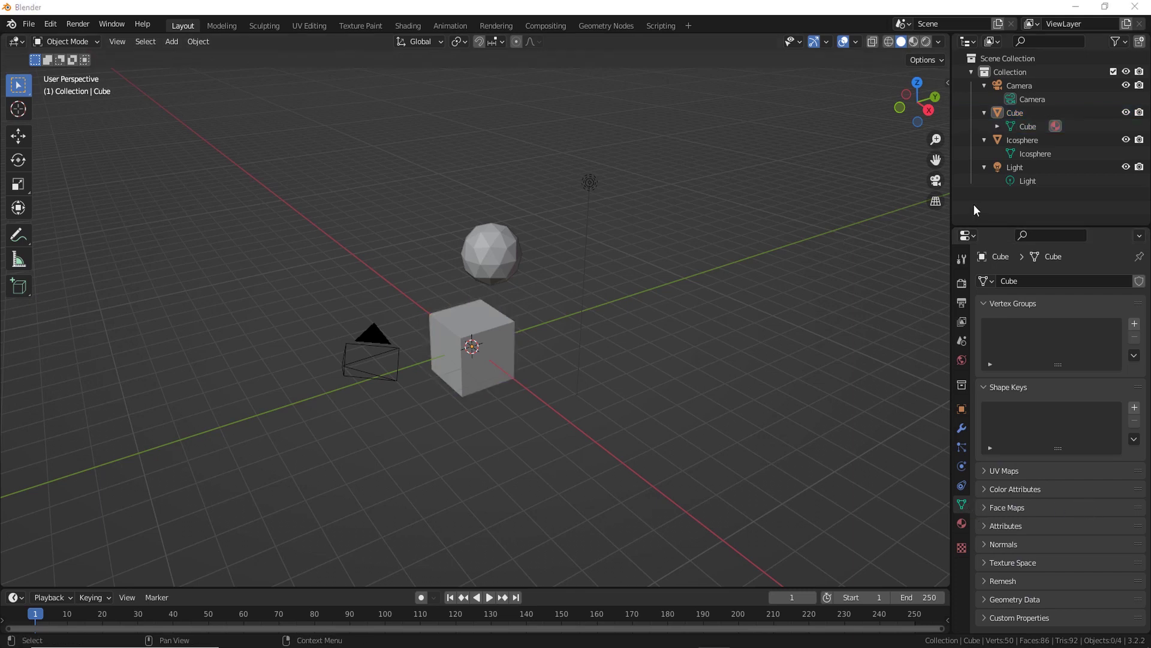
{"action": "left_click", "coordinate": [998, 127]}
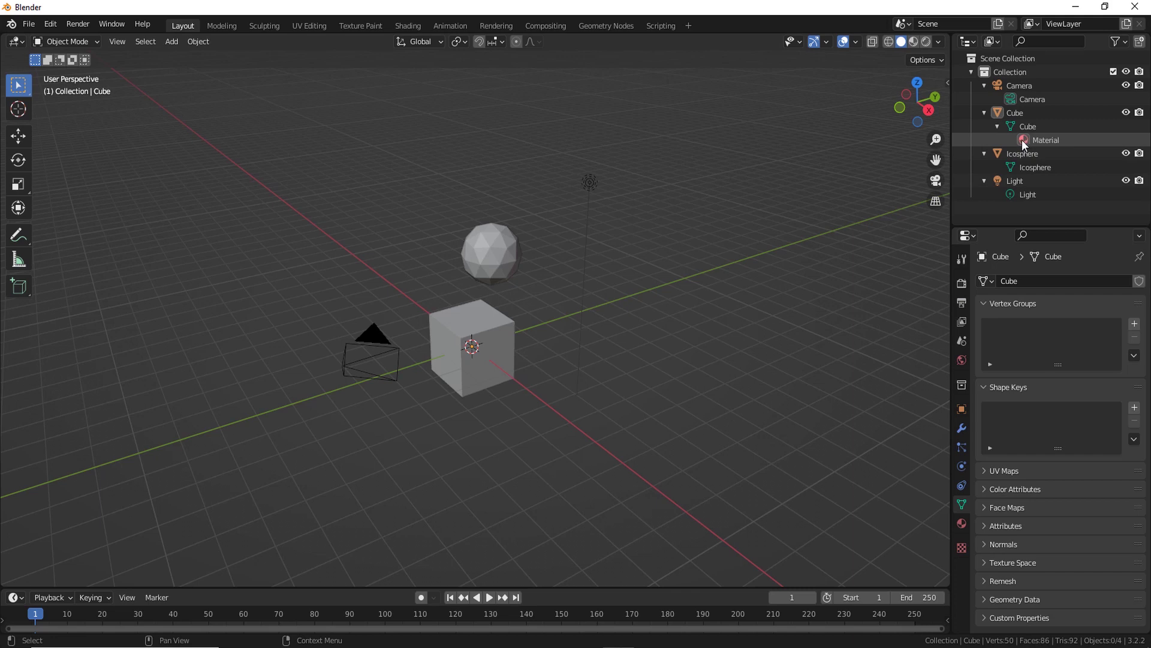
Rename the Cube's material slot from 'Material' to 'cube' in Material Properties.
{"action": "left_click", "coordinate": [1026, 139]}
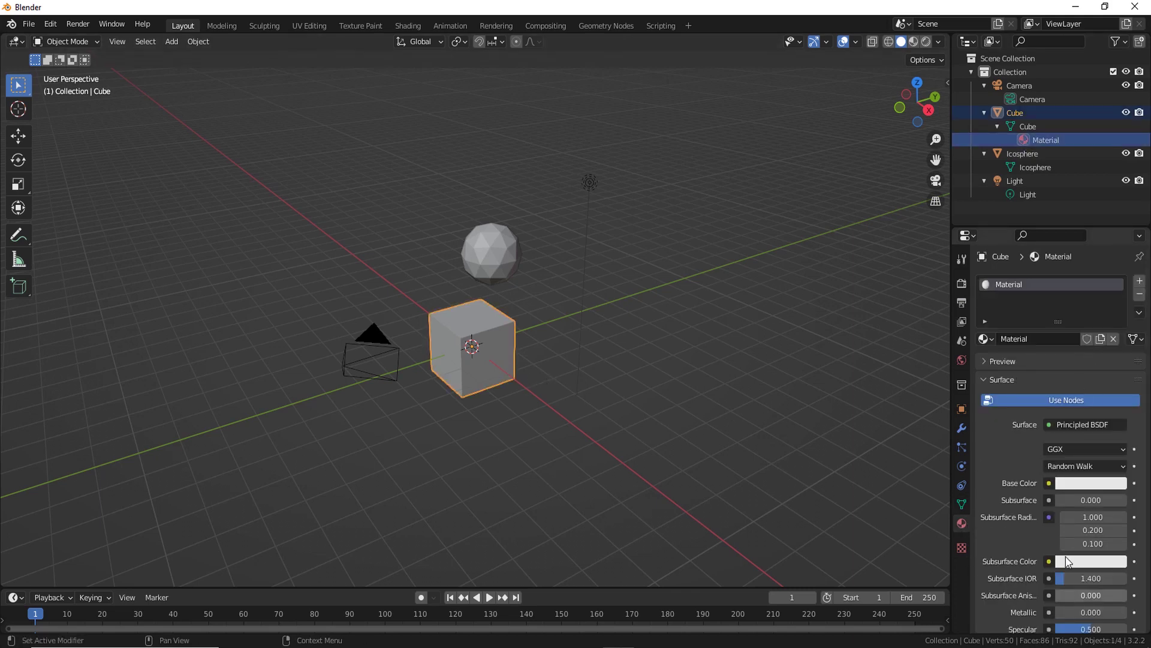
{"action": "double_click", "coordinate": [1008, 283]}
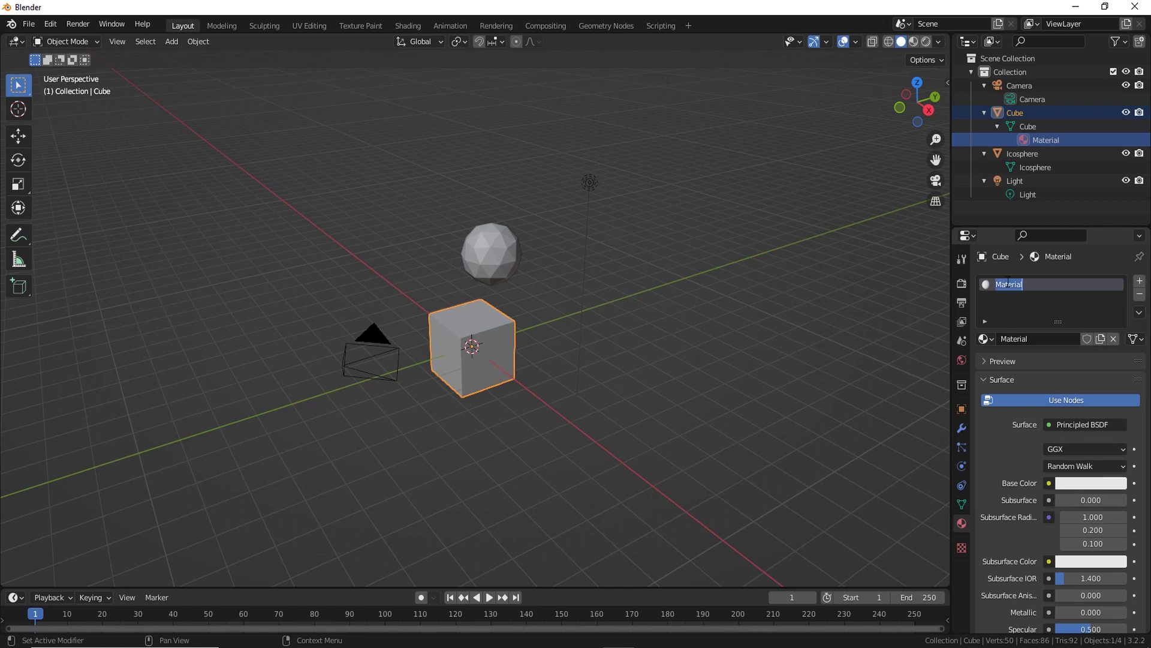
{"action": "type", "text": "cube"}
{"action": "key", "text": "Return"}
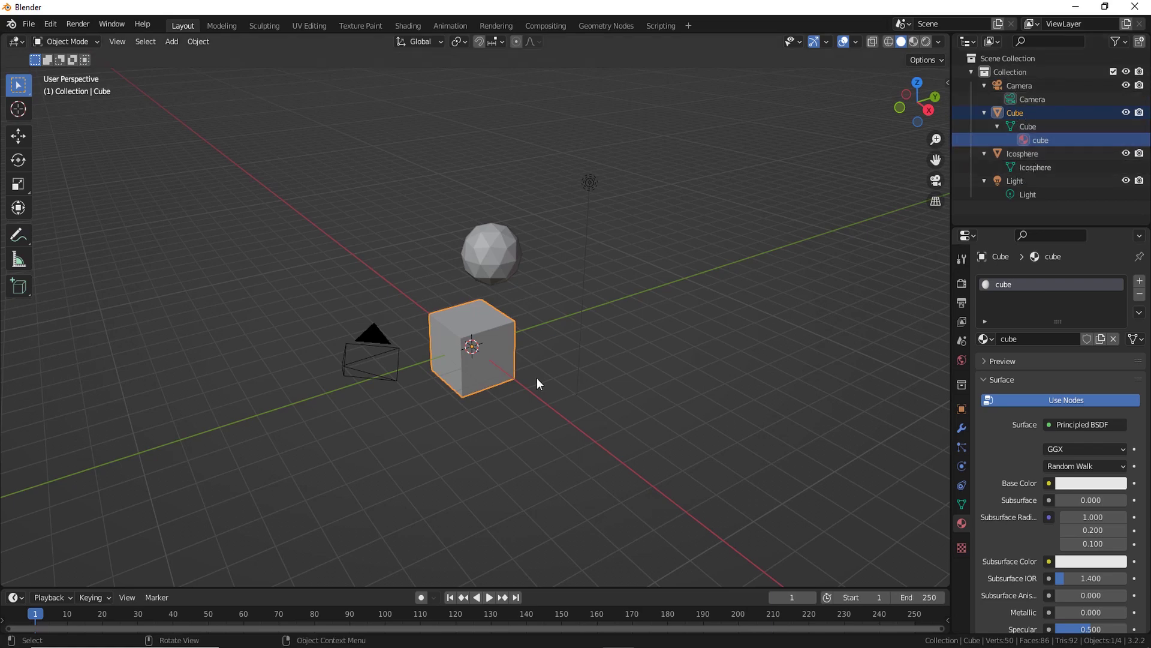
{"action": "scroll", "coordinate": [570, 387], "scroll_direction": "up", "scroll_amount": 2}
{"action": "scroll", "coordinate": [557, 405], "scroll_direction": "up", "scroll_amount": 1}
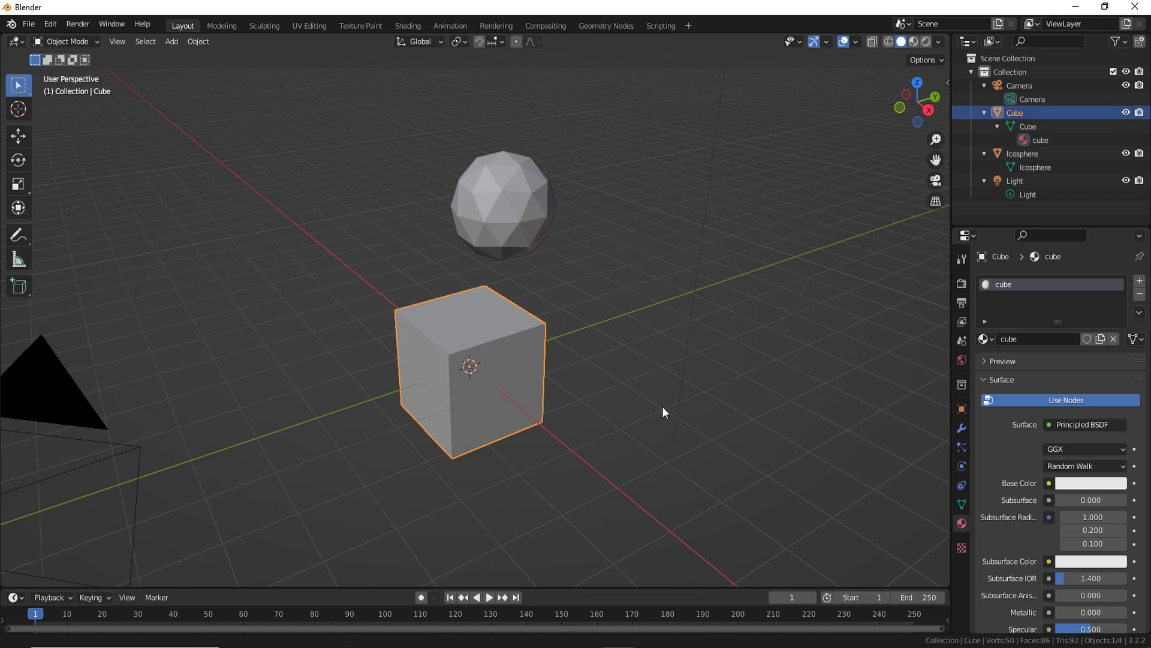
{"action": "scroll", "coordinate": [653, 404], "scroll_direction": "up", "scroll_amount": 1}
Reselect the Cube and add a Bevel modifier from the Modifier tab.
{"action": "left_click", "coordinate": [636, 379]}
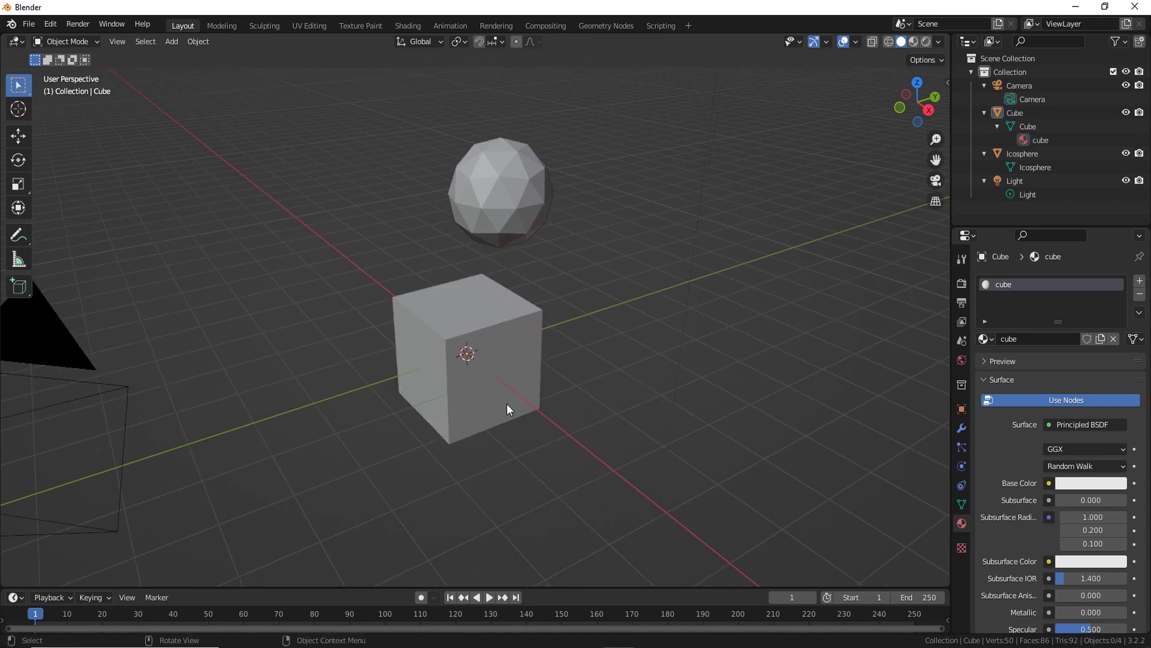
{"action": "left_click", "coordinate": [507, 405]}
{"action": "left_click", "coordinate": [961, 428]}
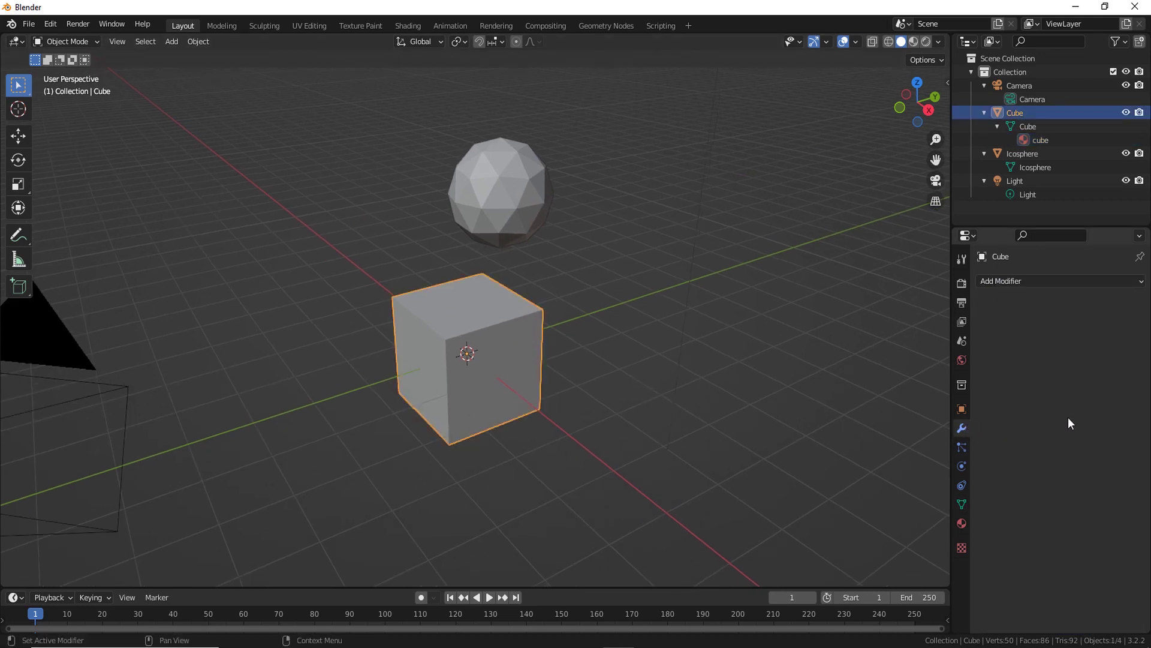
{"action": "left_click", "coordinate": [1019, 279]}
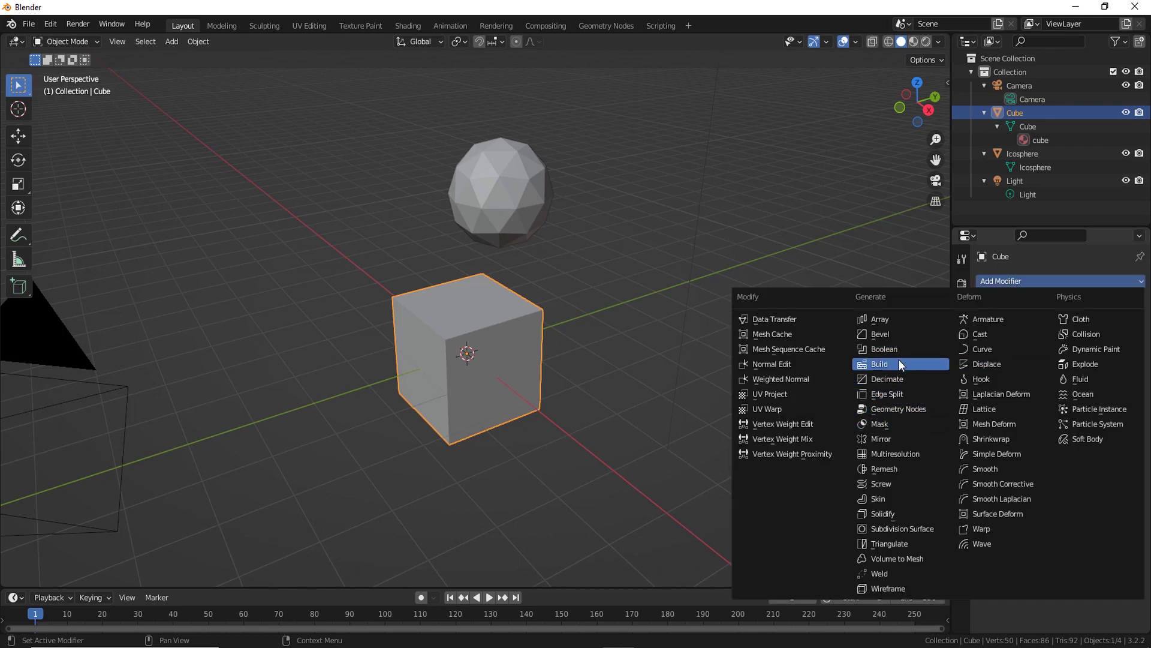
{"action": "left_click", "coordinate": [884, 335]}
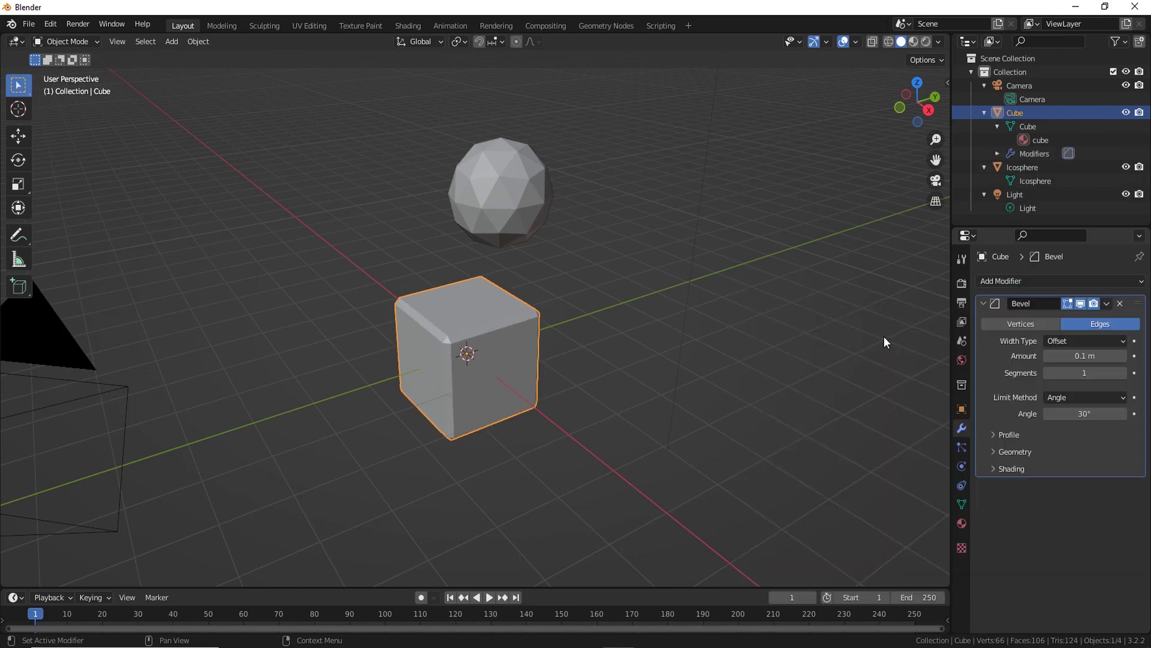
{"action": "middle_click_drag", "start_coordinate": [764, 453], "coordinate": [793, 415]}
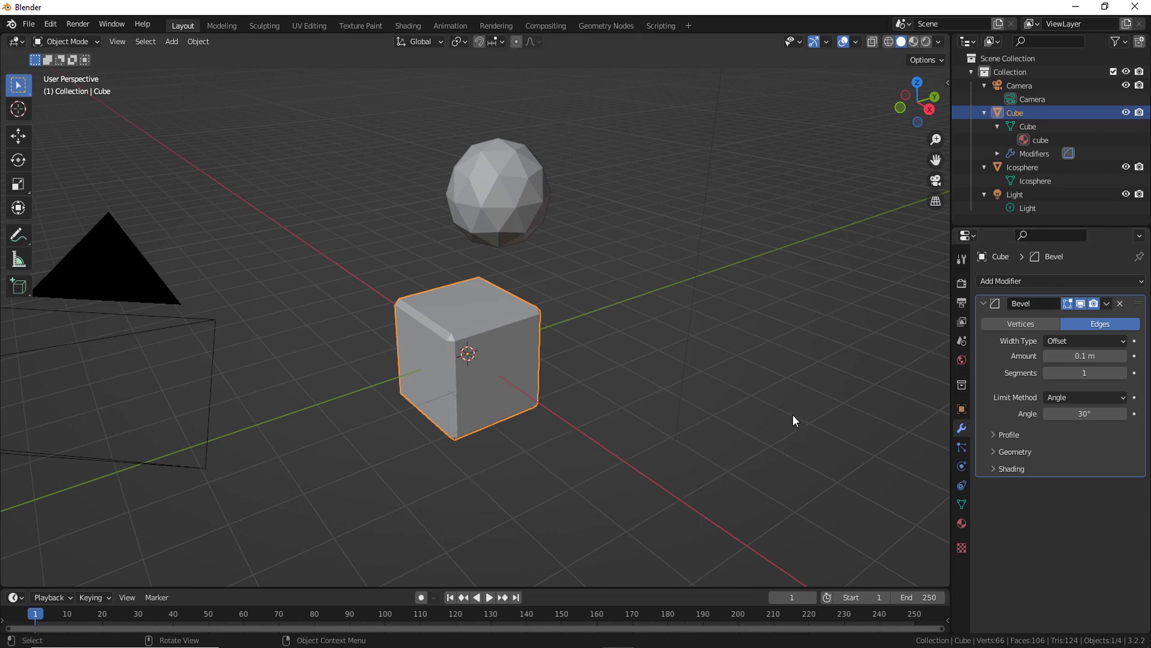
{"action": "left_click", "coordinate": [834, 370]}
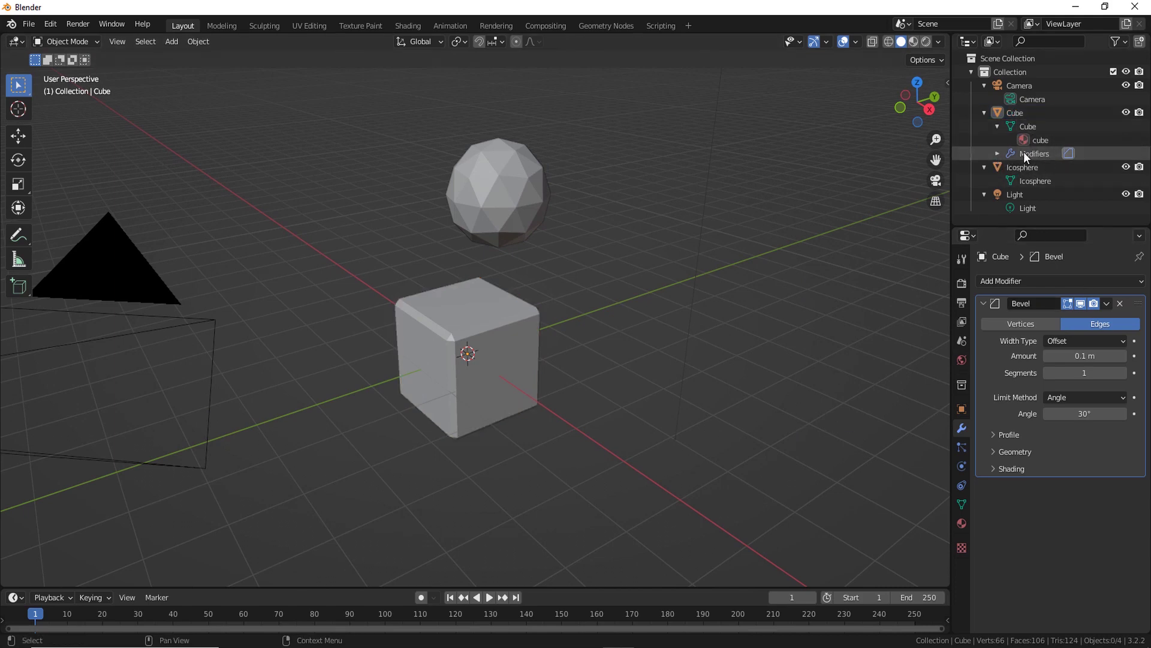
Expand the Cube's Modifiers in the Outliner and select the Bevel entry.
{"action": "left_click", "coordinate": [998, 154]}
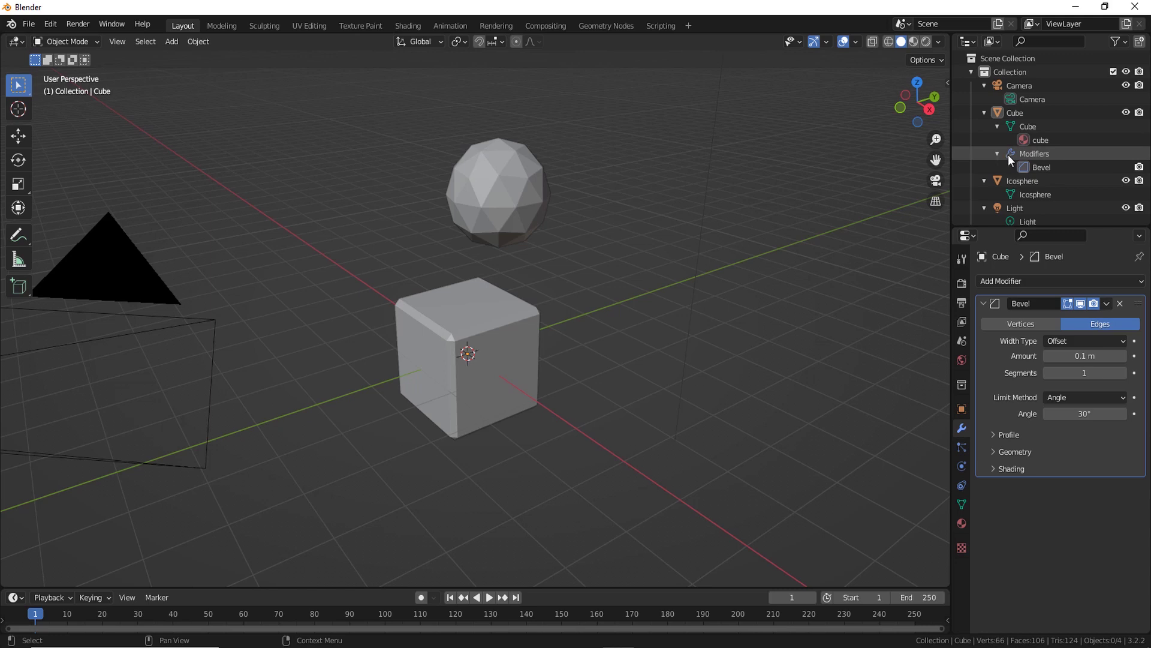
{"action": "left_click", "coordinate": [984, 113]}
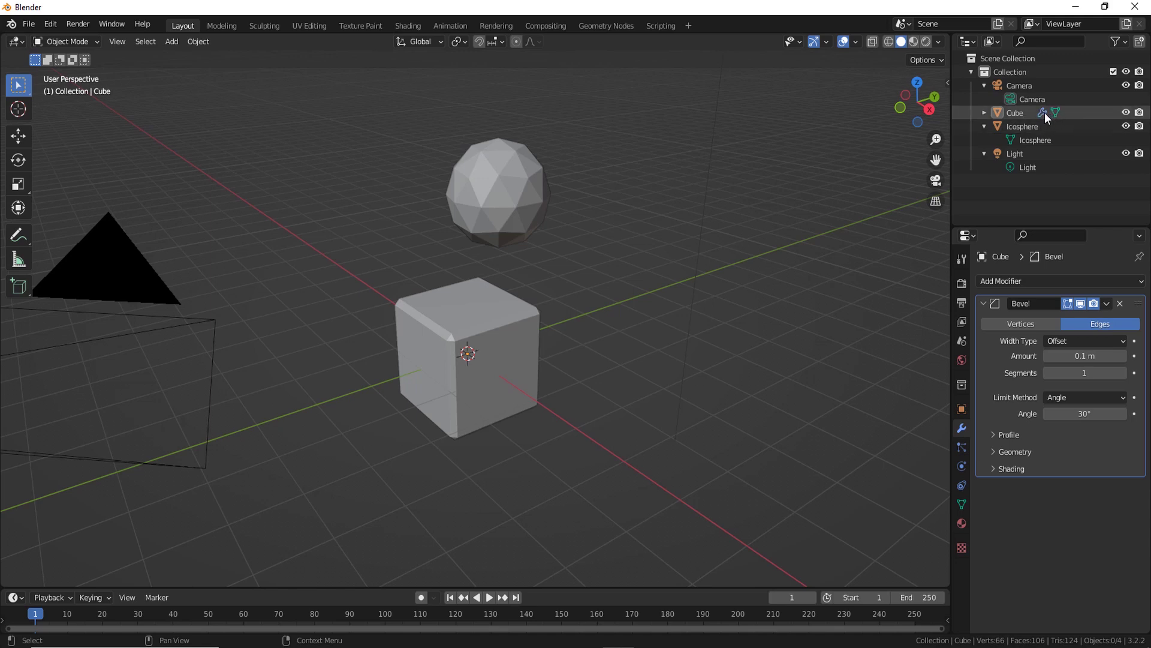
{"action": "left_click", "coordinate": [987, 111]}
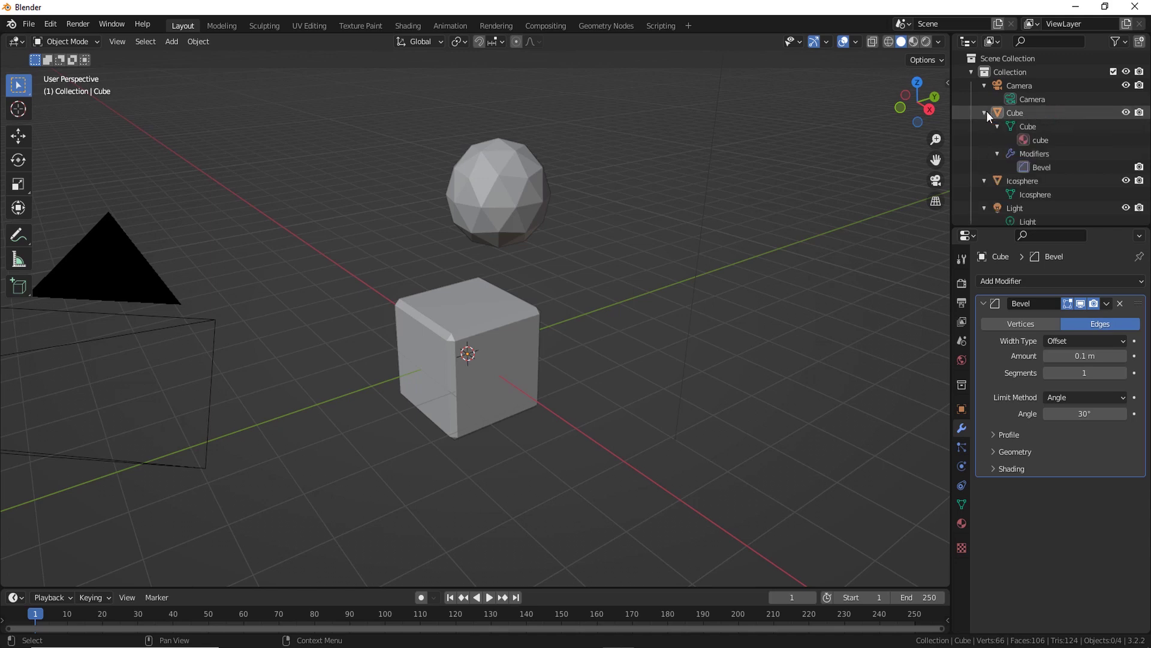
{"action": "left_click", "coordinate": [1009, 153]}
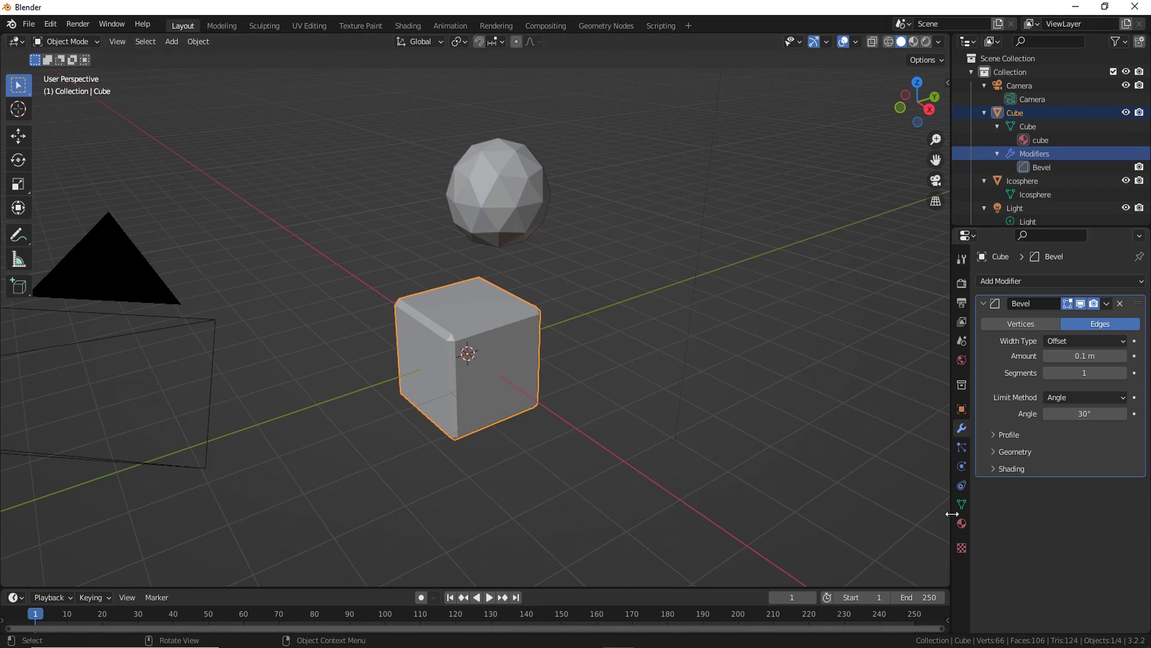
{"action": "left_click", "coordinate": [962, 409]}
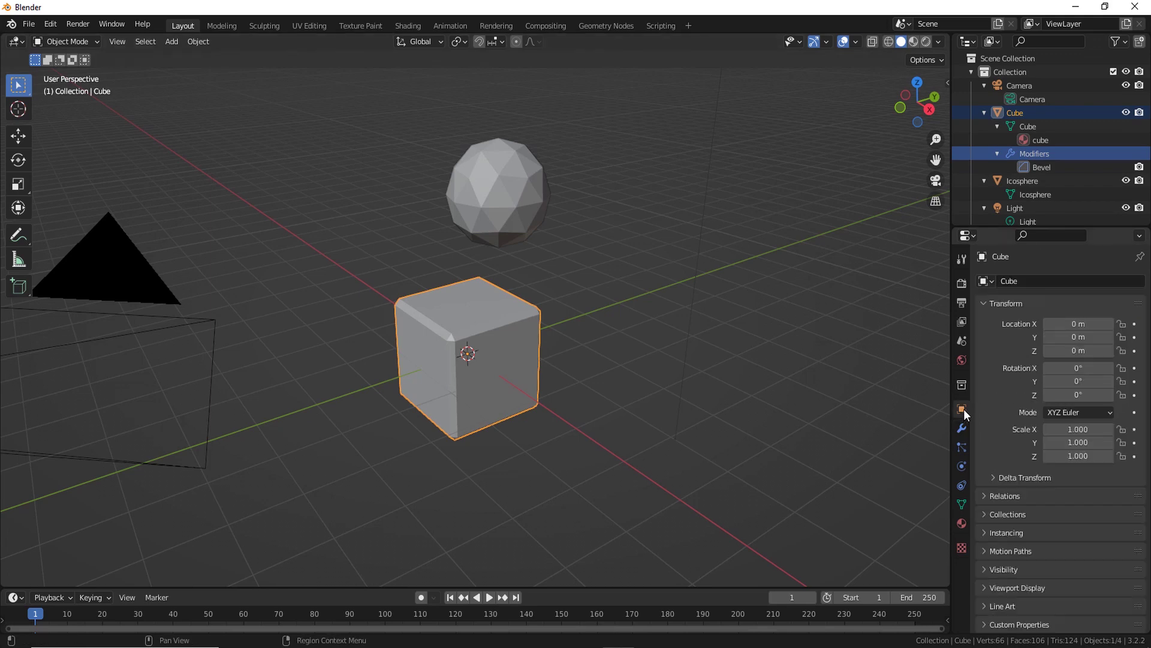
{"action": "left_click", "coordinate": [1010, 155]}
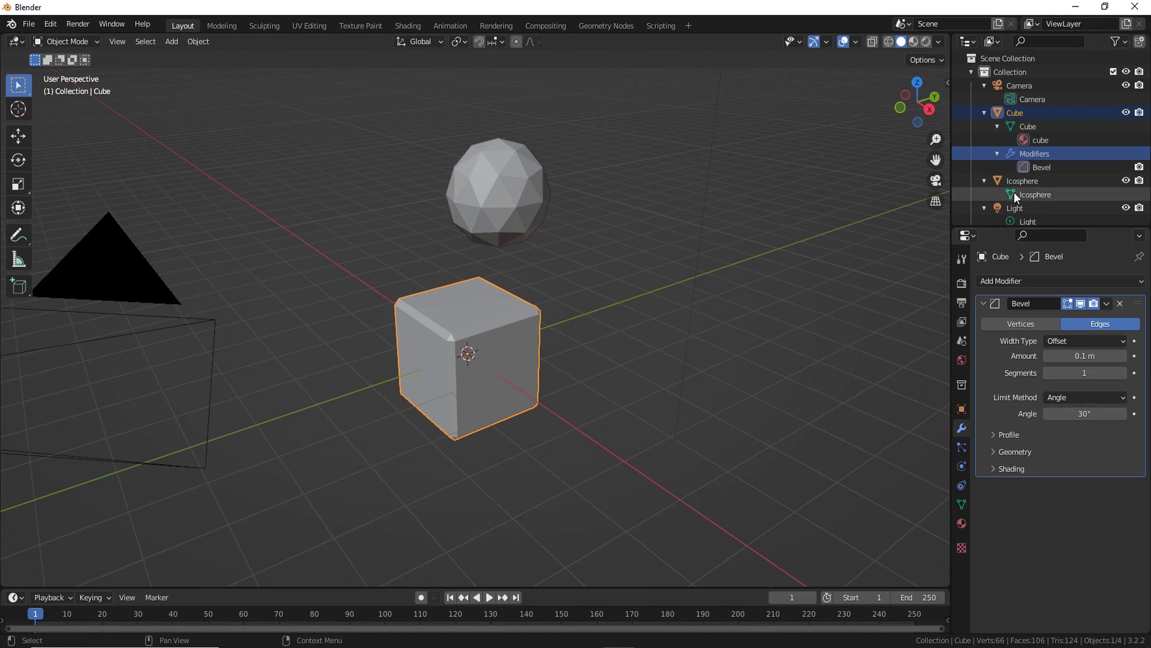
{"action": "left_click", "coordinate": [1034, 166]}
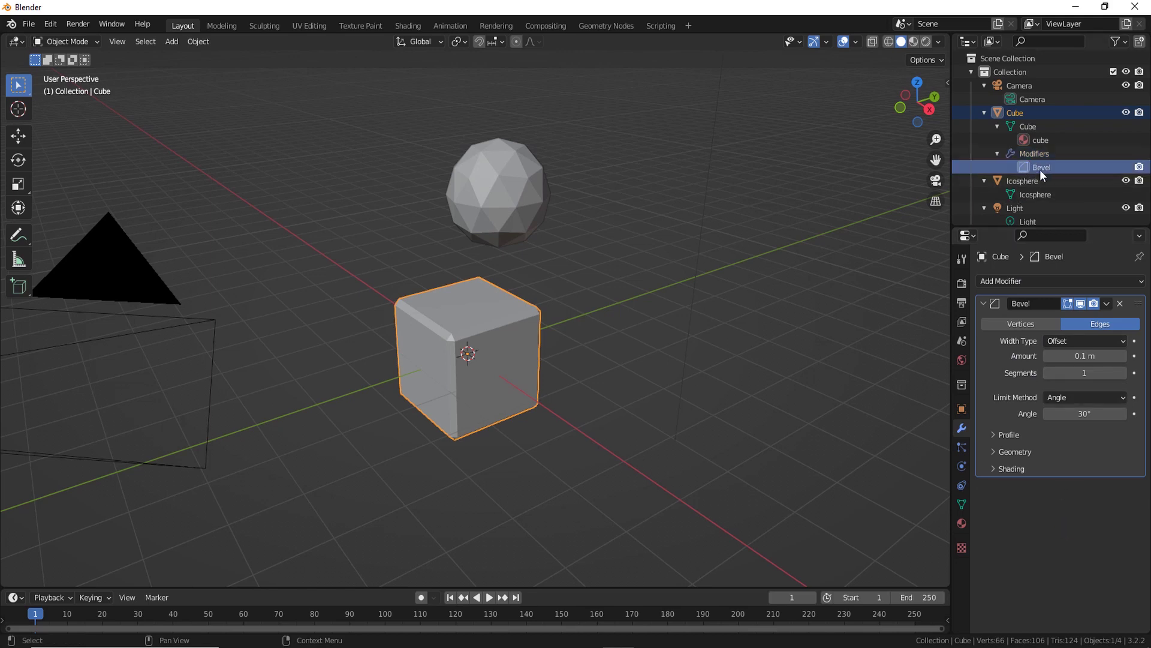
{"action": "scroll", "coordinate": [639, 470], "scroll_direction": "down", "scroll_amount": 2}
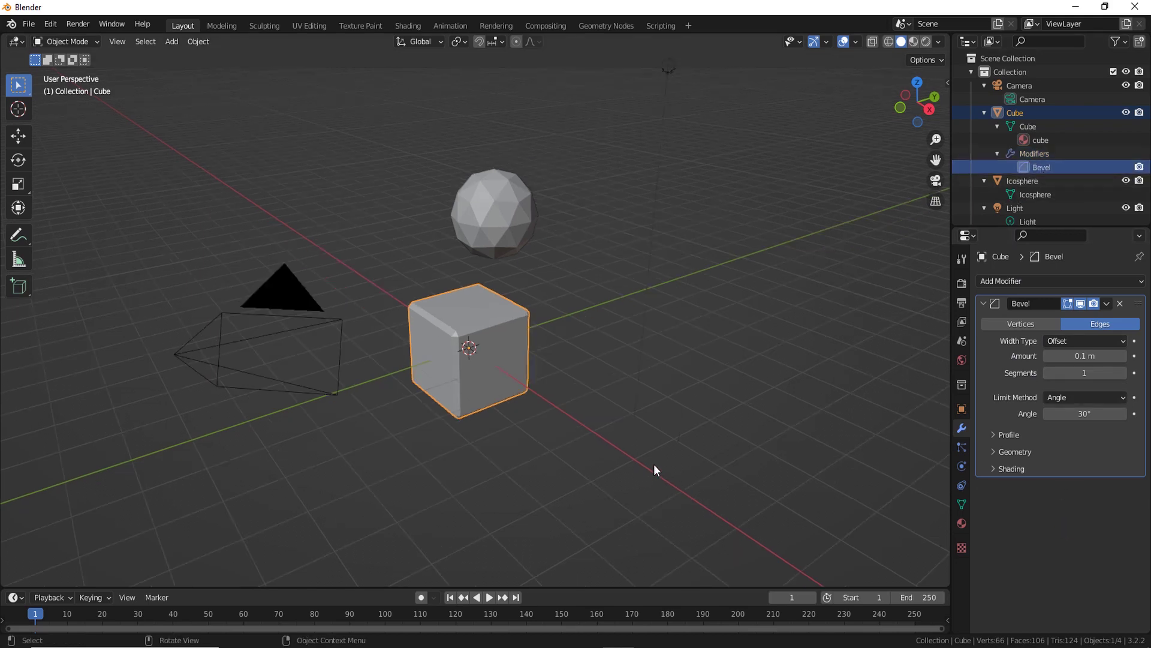
{"action": "scroll", "coordinate": [654, 462], "scroll_direction": "down", "scroll_amount": 2}
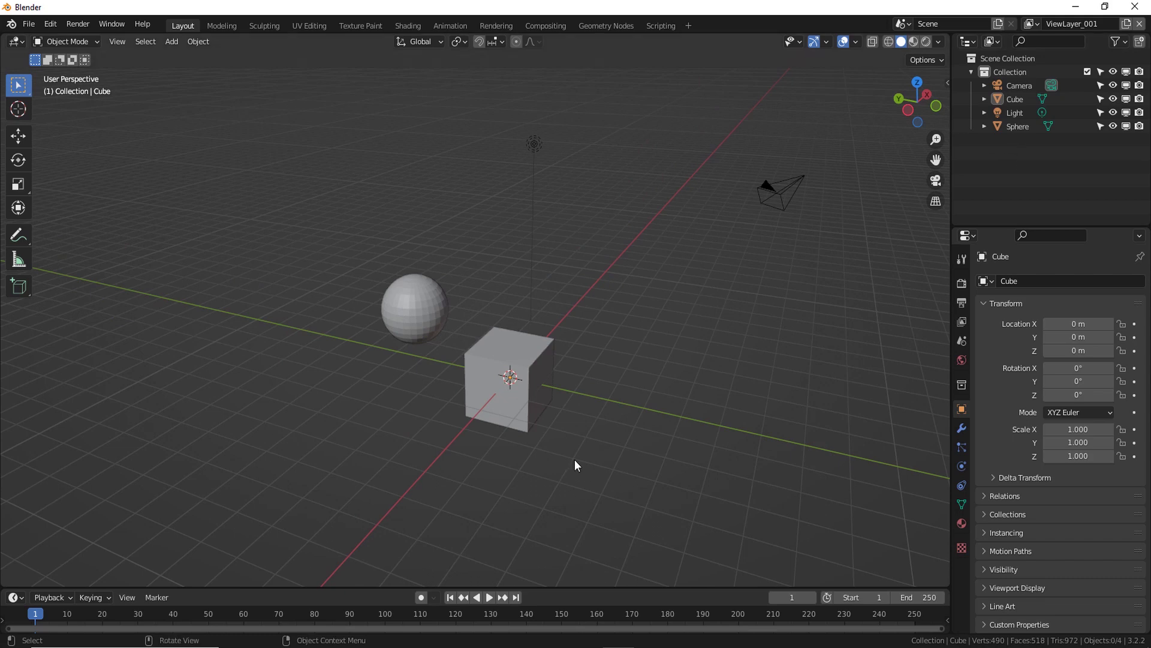
In the Cube, Sphere, Light and Camera scene, select the Collection and bring up the Shift+A add menu.
{"action": "middle_click_drag", "start_coordinate": [575, 459], "coordinate": [561, 465]}
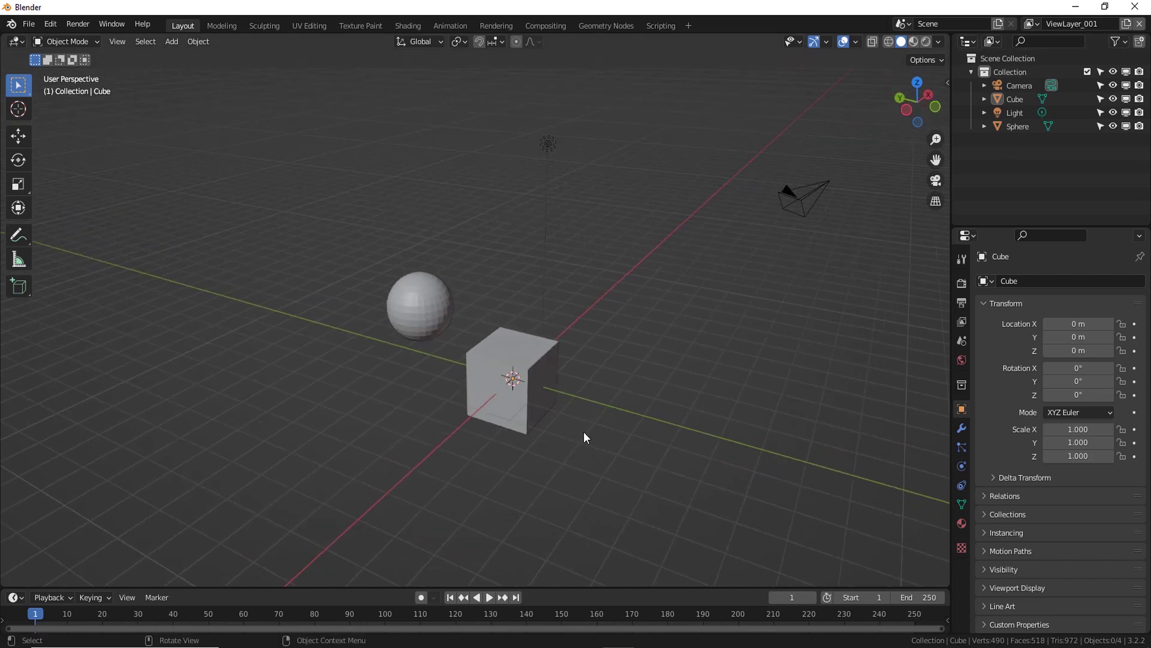
{"action": "left_click", "coordinate": [1015, 113]}
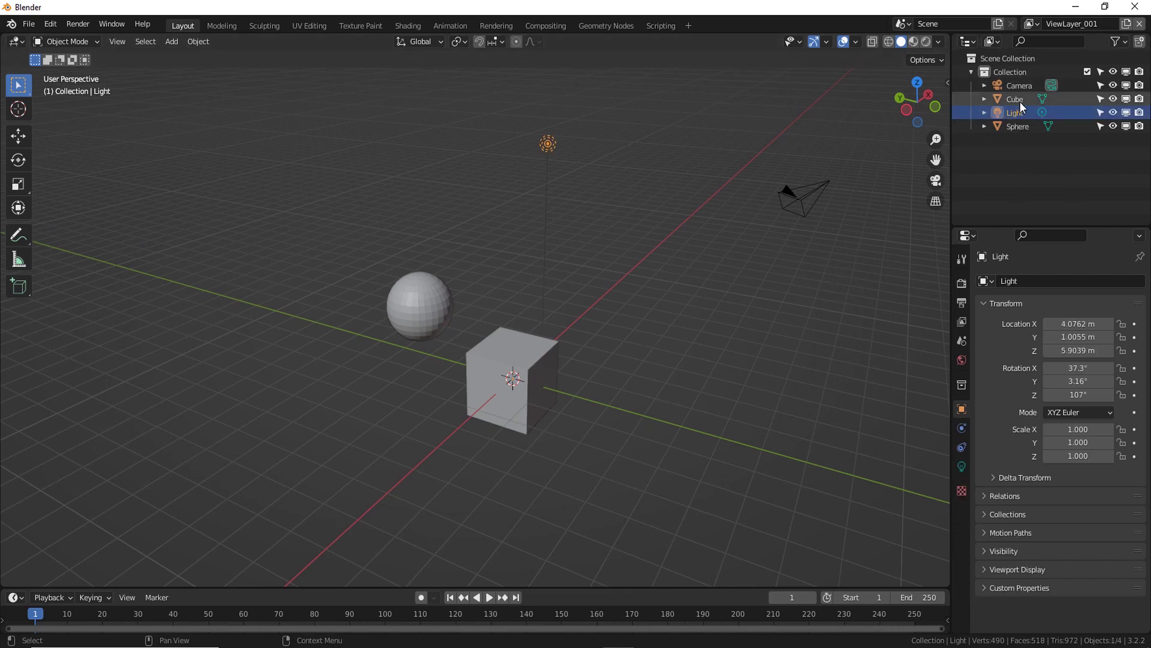
{"action": "left_click", "coordinate": [1016, 126]}
{"action": "left_click", "coordinate": [1024, 186]}
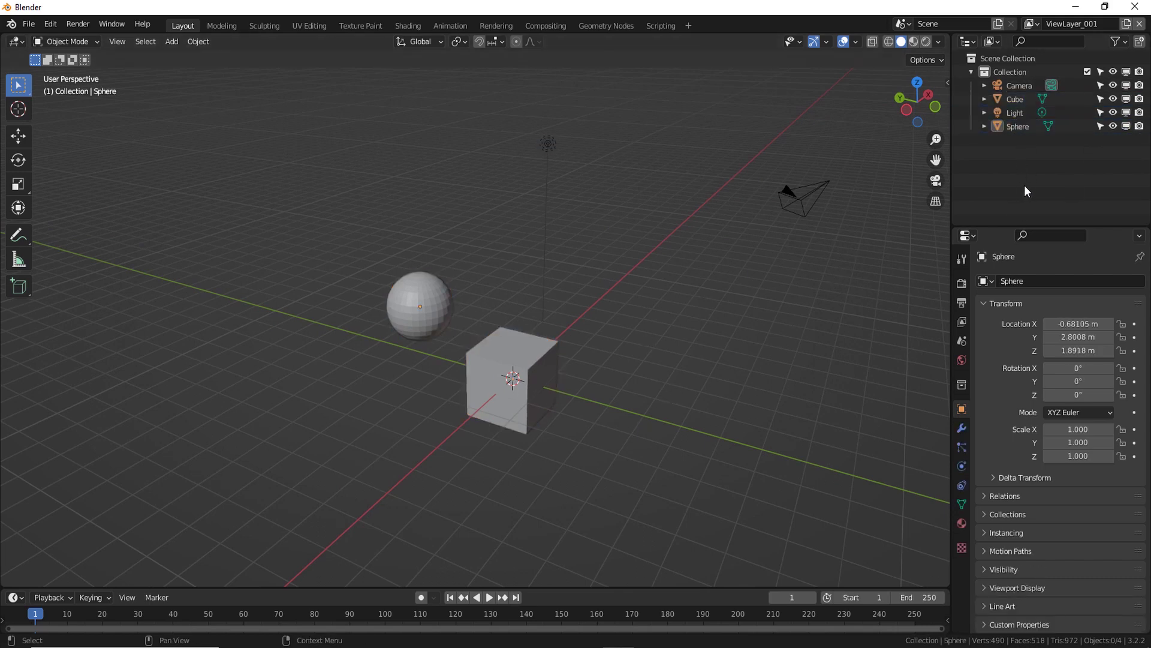
{"action": "left_click", "coordinate": [1010, 73]}
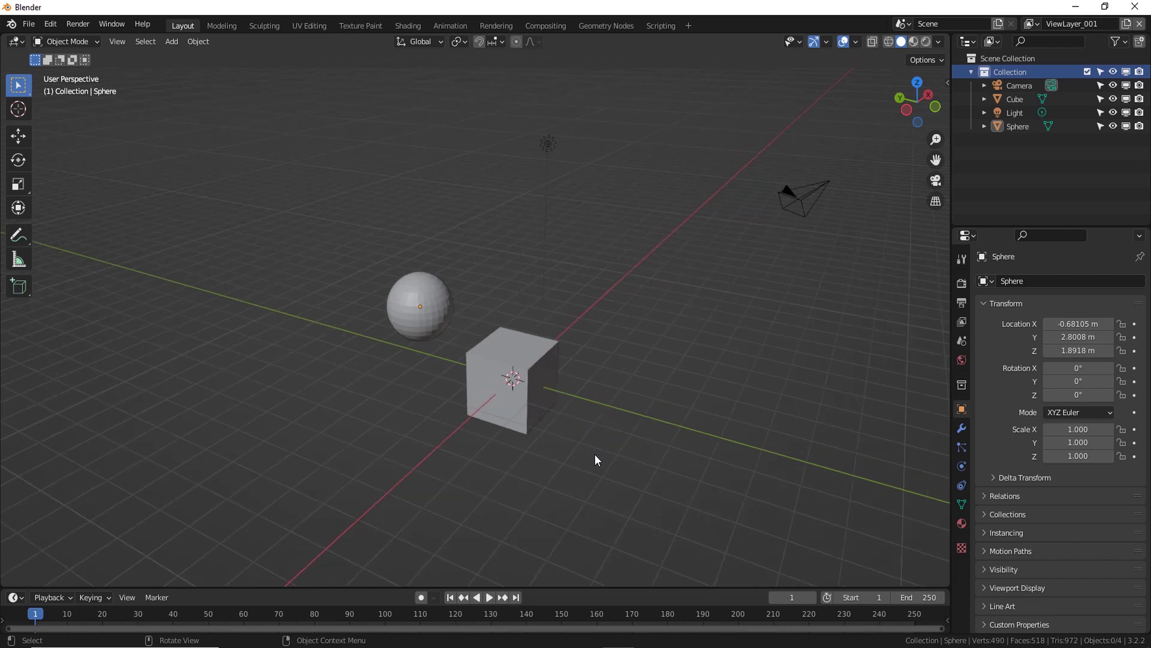
{"action": "mouse_move", "coordinate": [589, 472]}
{"action": "middle_mouse_down"}
{"action": "mouse_move", "coordinate": [546, 490]}
{"action": "mouse_move", "coordinate": [559, 489]}
{"action": "middle_mouse_up"}
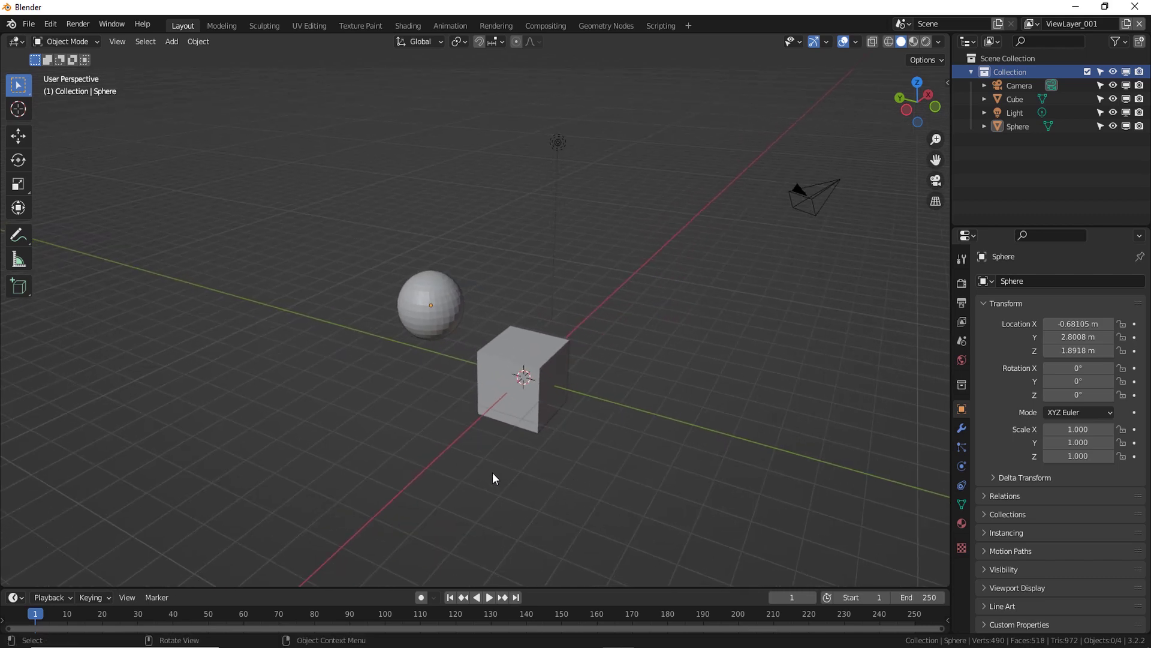
{"action": "middle_click_drag", "start_coordinate": [369, 451], "coordinate": [404, 426]}
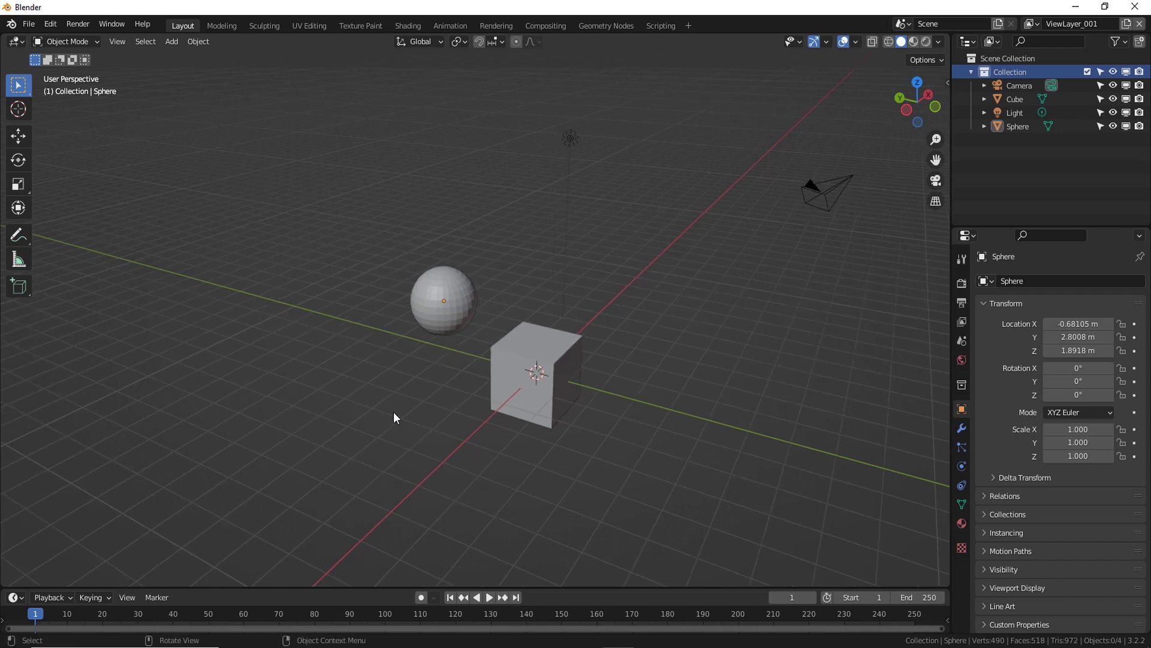
{"action": "key", "text": "shift+a"}
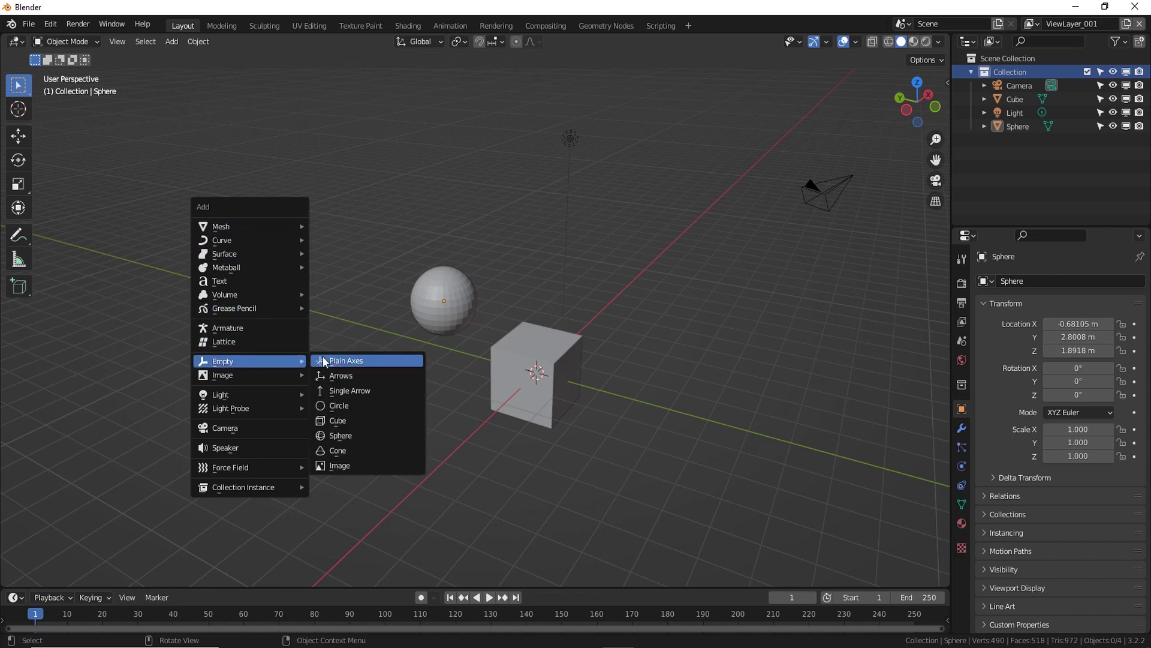
Add a Plain Axes empty and move it to the left of the cube.
{"action": "left_click", "coordinate": [352, 362]}
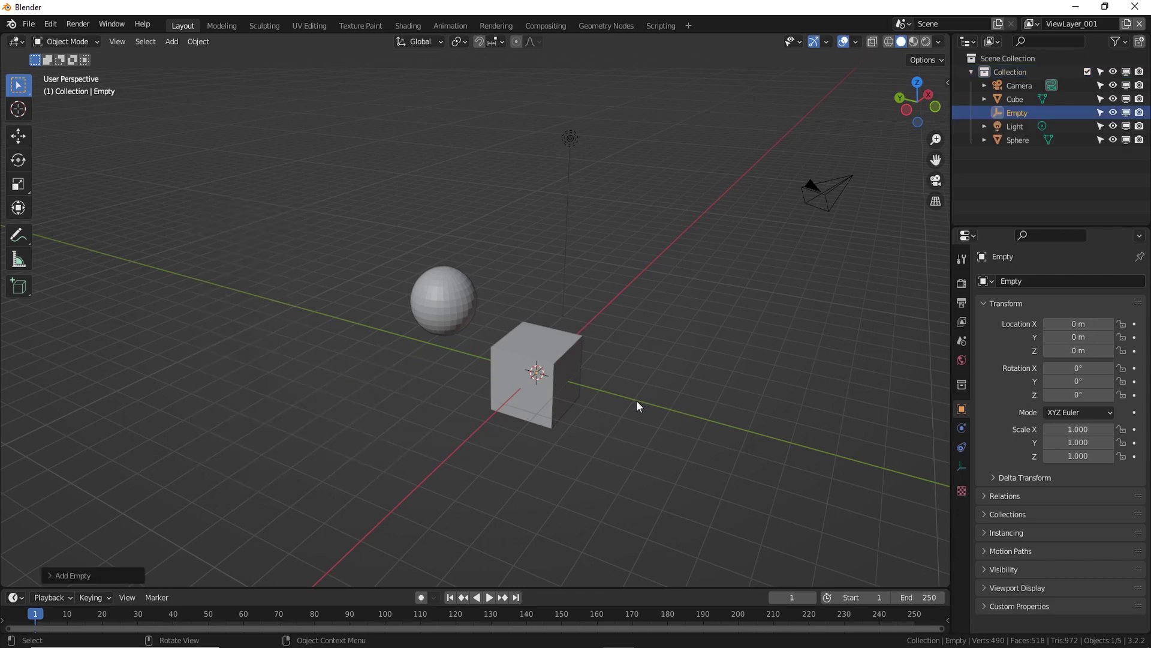
{"action": "key", "text": "g"}
{"action": "left_click", "coordinate": [350, 413]}
{"action": "left_click", "coordinate": [340, 444]}
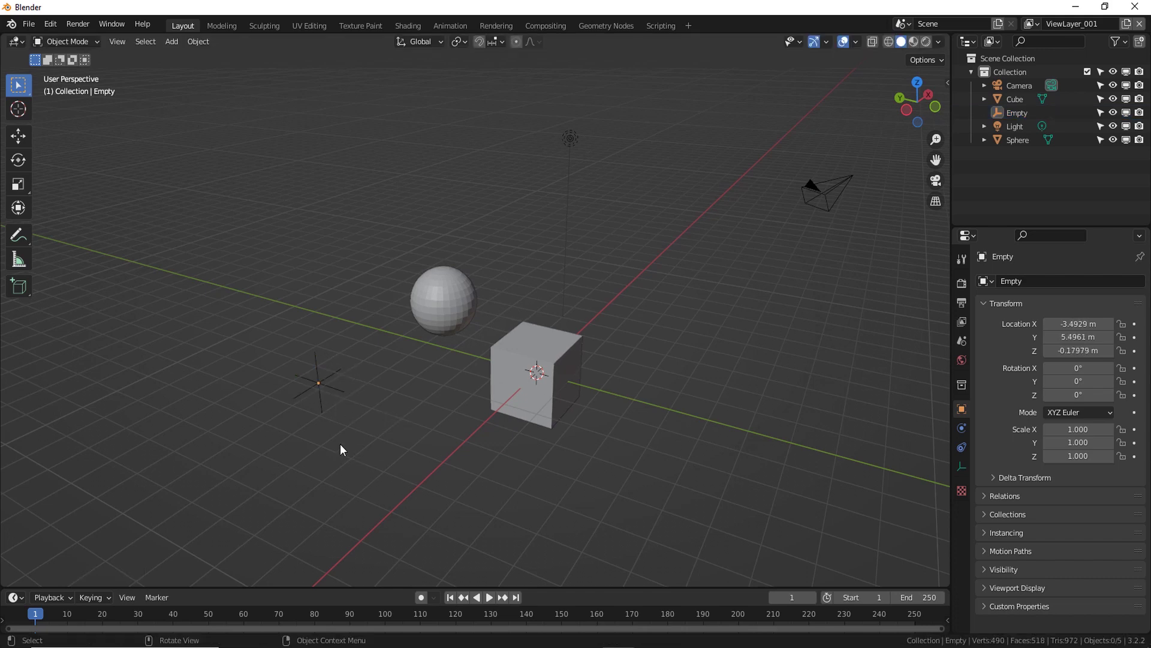
{"action": "left_click_drag", "start_coordinate": [351, 338], "coordinate": [251, 431]}
{"action": "mouse_move", "coordinate": [252, 432]}
{"action": "middle_mouse_down"}
{"action": "mouse_move", "coordinate": [365, 481]}
{"action": "mouse_move", "coordinate": [386, 455]}
{"action": "mouse_move", "coordinate": [424, 470]}
{"action": "mouse_move", "coordinate": [331, 435]}
{"action": "mouse_move", "coordinate": [416, 493]}
{"action": "mouse_move", "coordinate": [451, 449]}
{"action": "middle_mouse_up"}
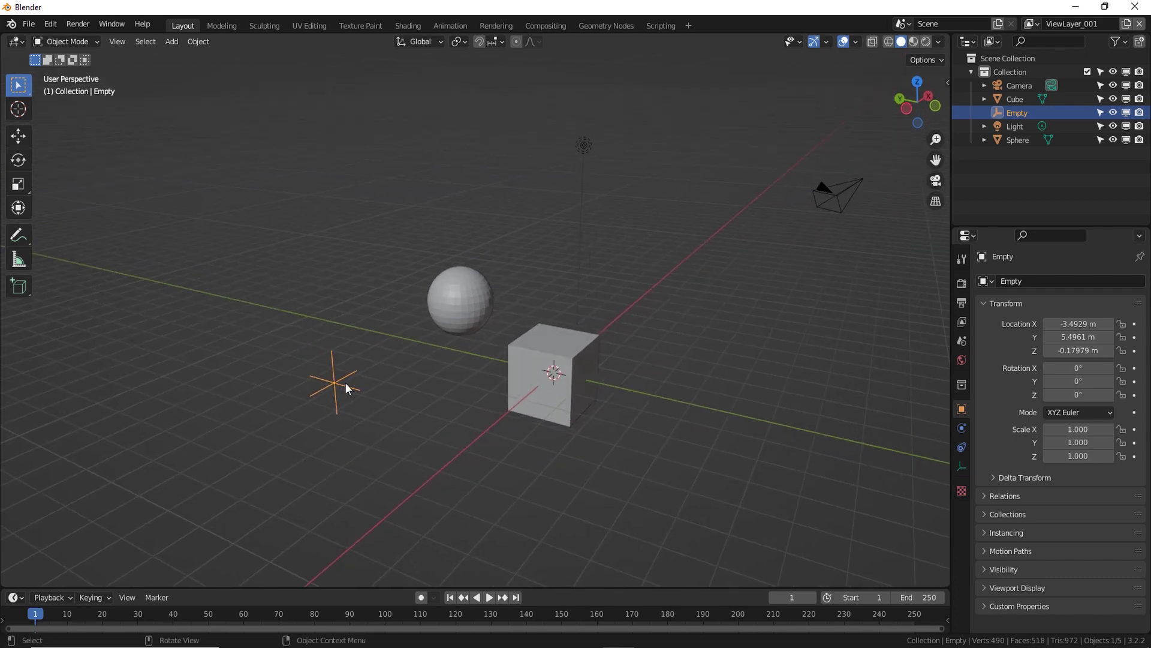
Select the Cube together with the Sphere.
{"action": "mouse_move", "coordinate": [491, 401]}
{"action": "middle_mouse_down"}
{"action": "mouse_move", "coordinate": [502, 415]}
{"action": "mouse_move", "coordinate": [541, 383]}
{"action": "middle_mouse_up"}
{"action": "left_click", "coordinate": [541, 382]}
{"action": "left_click", "coordinate": [461, 306], "text": "shift"}
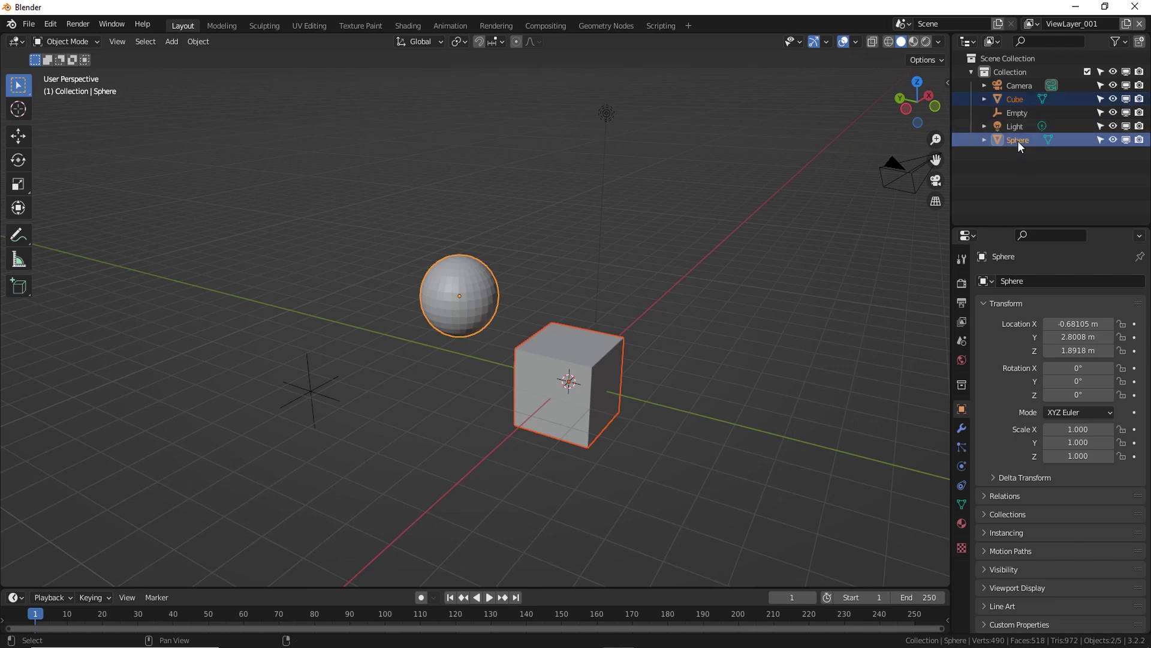
{"action": "left_click_drag", "start_coordinate": [1017, 141], "coordinate": [1020, 117]}
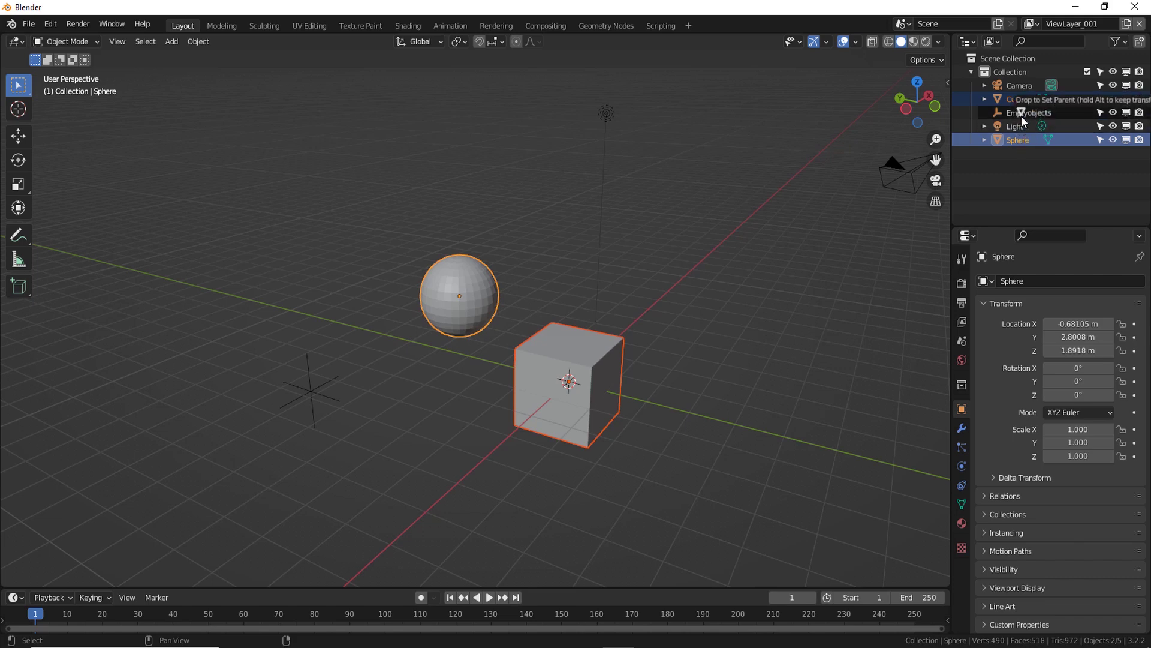
{"action": "left_click", "coordinate": [1021, 170]}
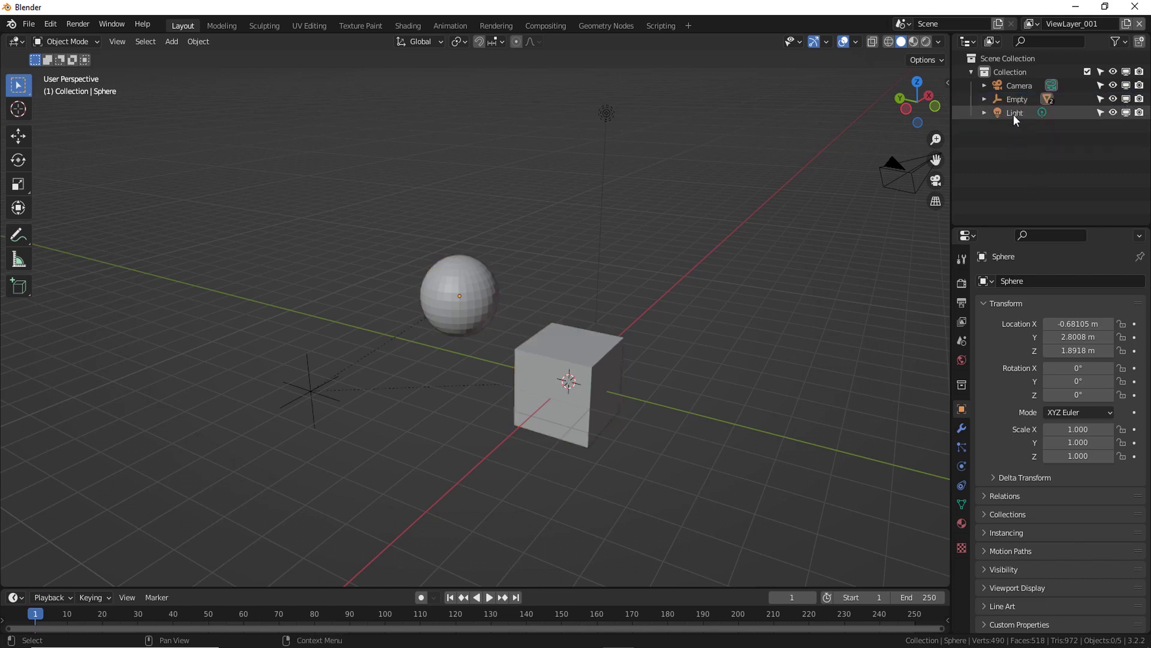
{"action": "left_click", "coordinate": [313, 391]}
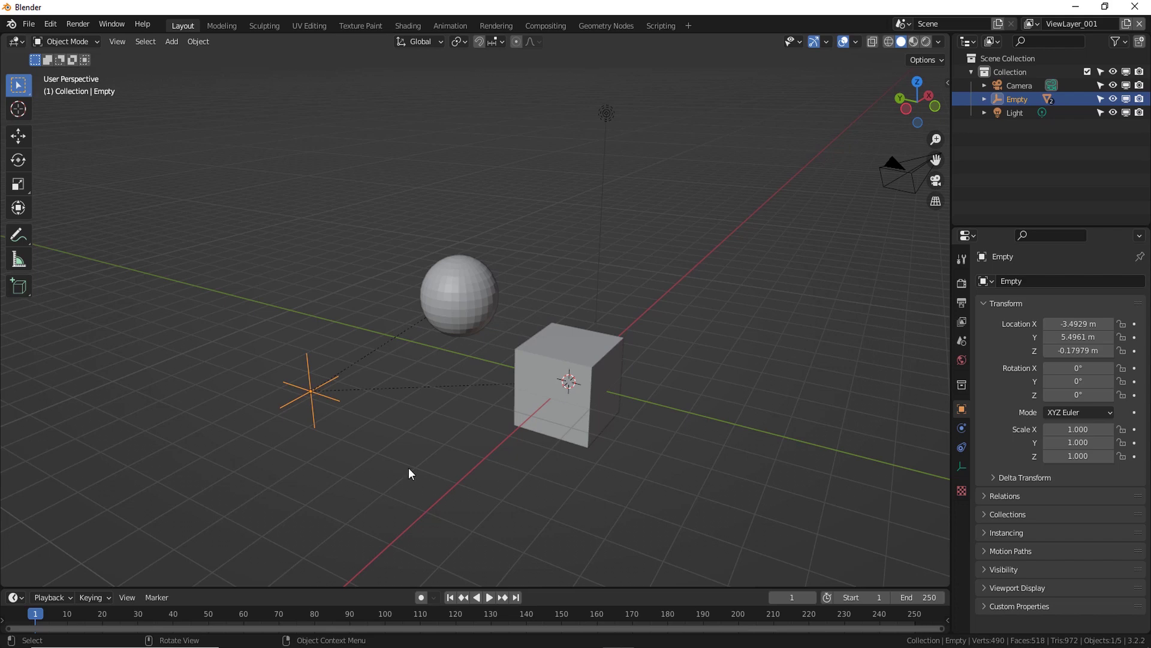
{"action": "middle_click_drag", "start_coordinate": [411, 466], "coordinate": [484, 289], "text": "shift"}
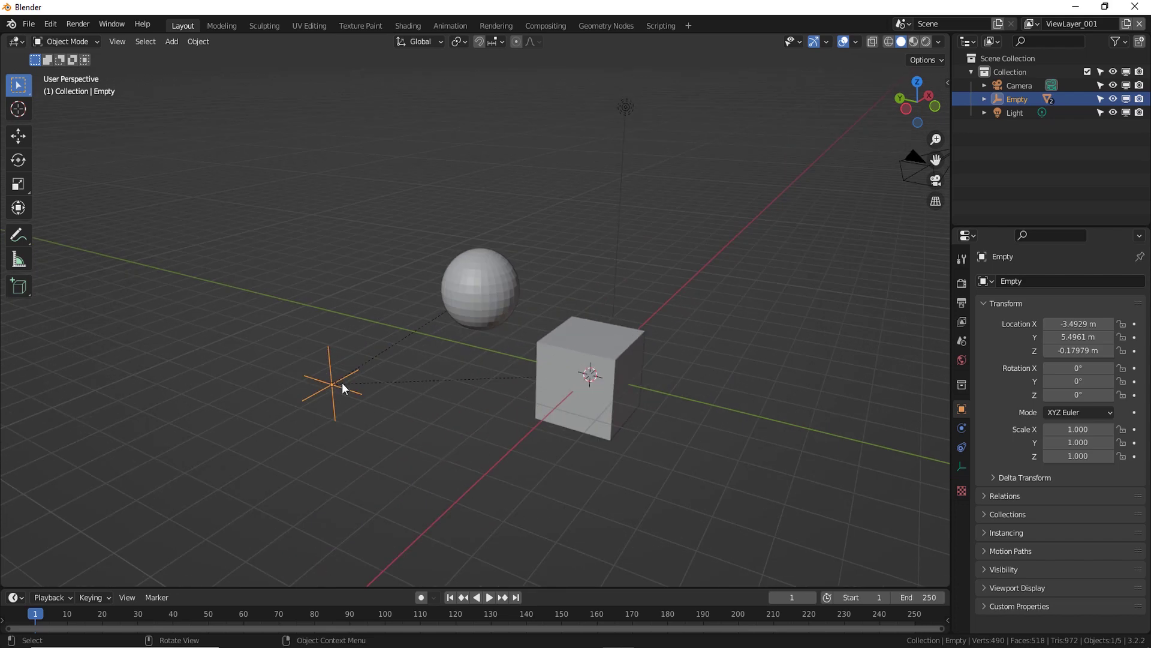
{"action": "mouse_move", "coordinate": [342, 382]}
{"action": "middle_mouse_down", "text": "ctrl"}
{"action": "mouse_move", "coordinate": [349, 481]}
{"action": "mouse_move", "coordinate": [355, 391]}
{"action": "middle_mouse_up", "text": "ctrl"}
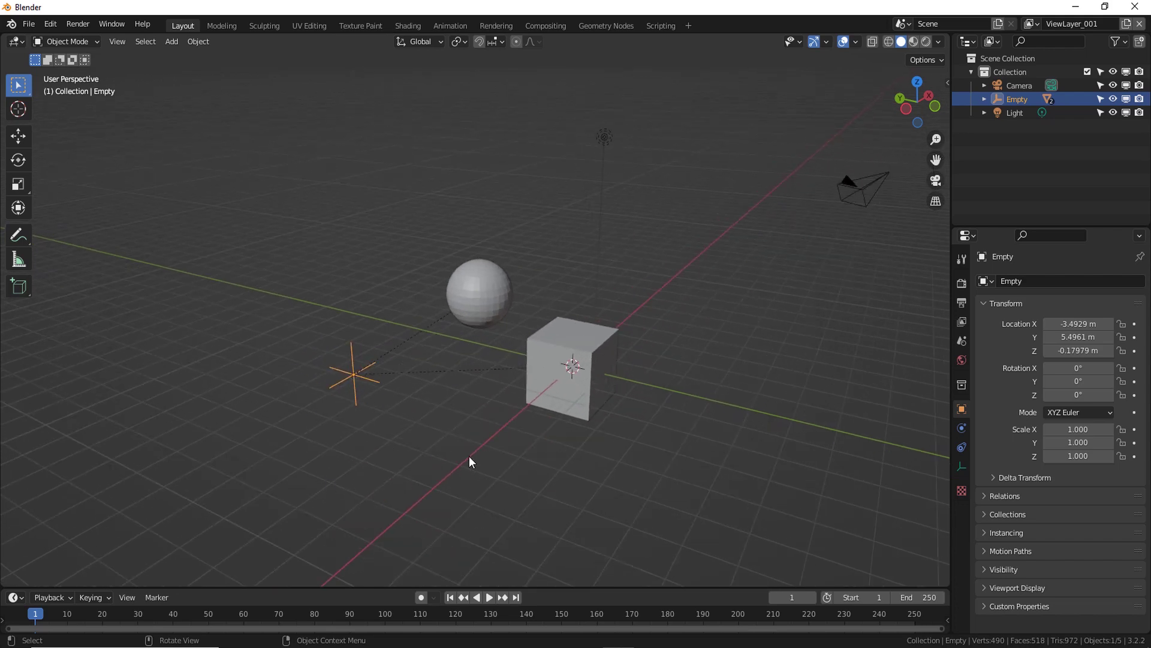
{"action": "key", "text": "g"}
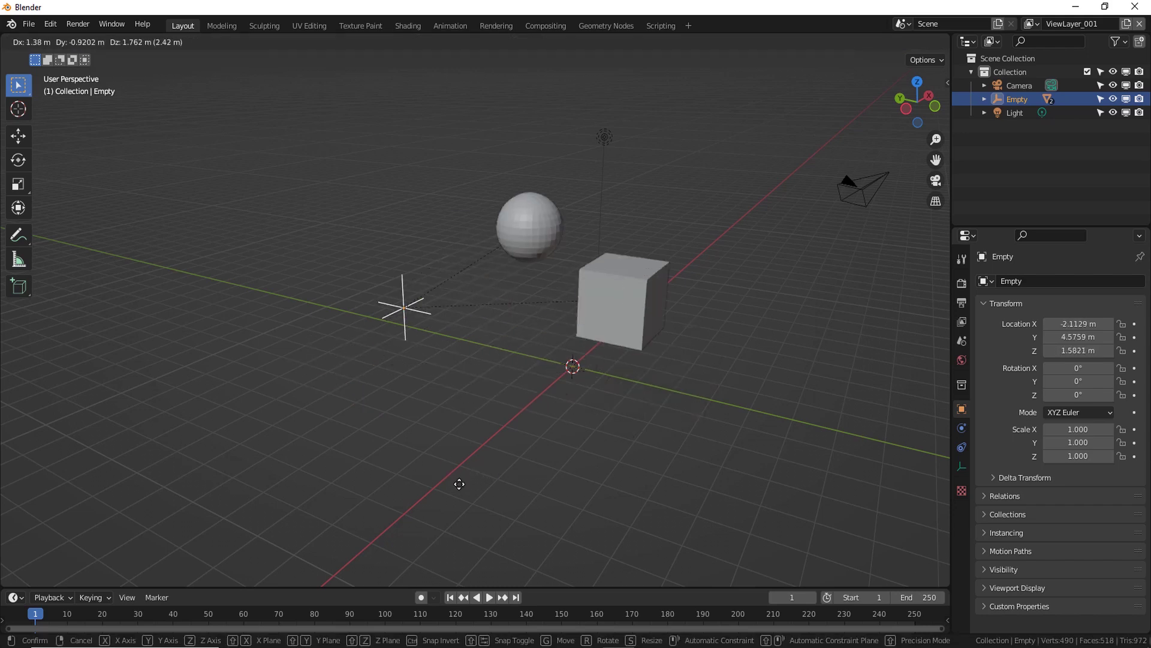
{"action": "key", "text": "Escape"}
{"action": "key", "text": "s"}
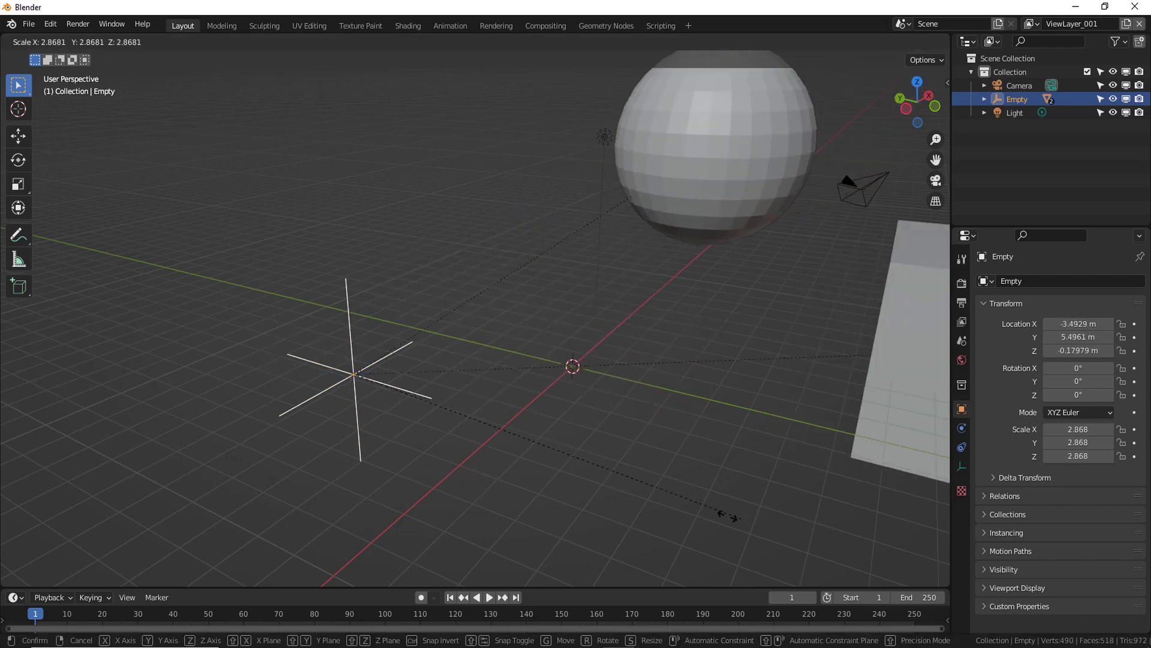
{"action": "left_click", "coordinate": [475, 463]}
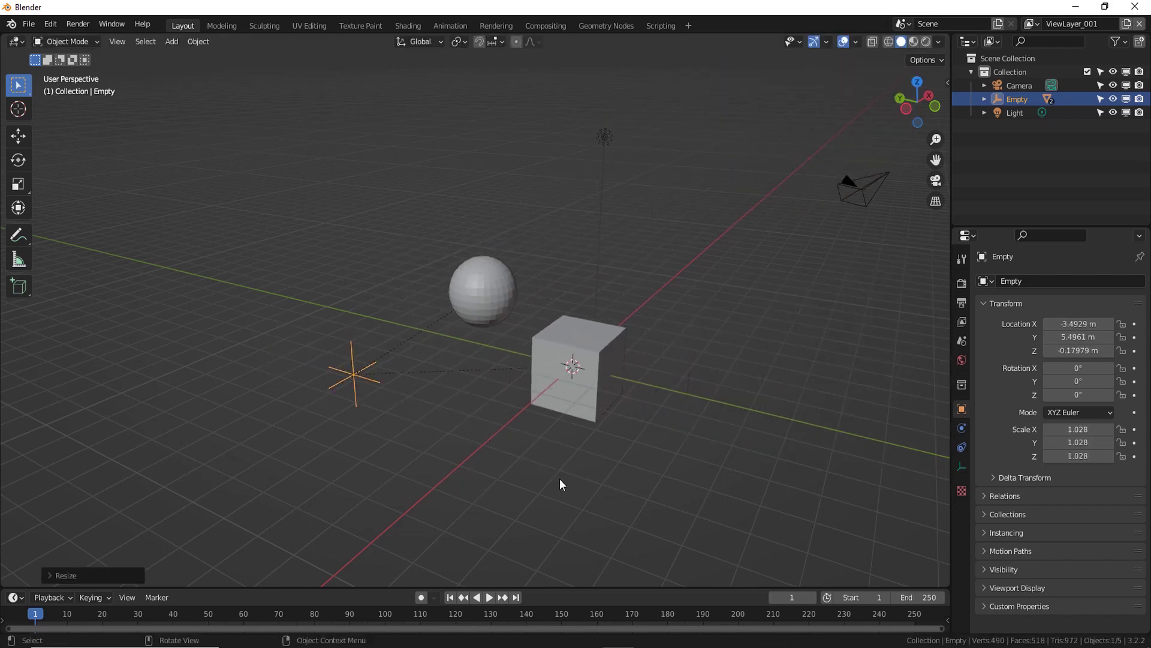
{"action": "key", "text": "r"}
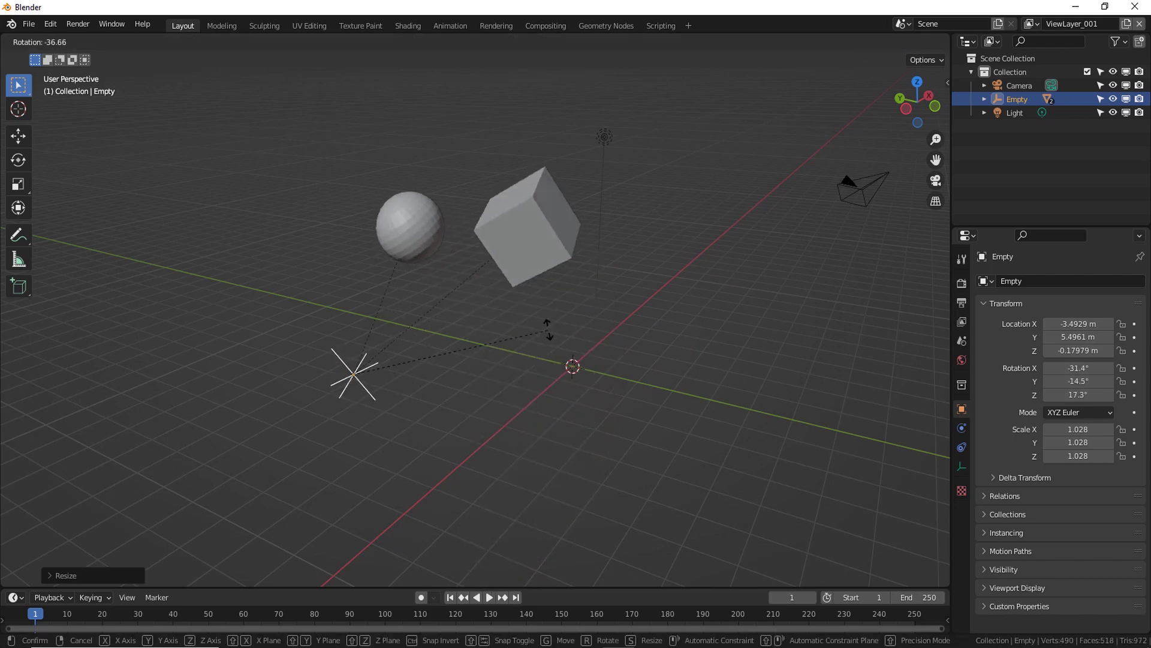
{"action": "key", "text": "Escape"}
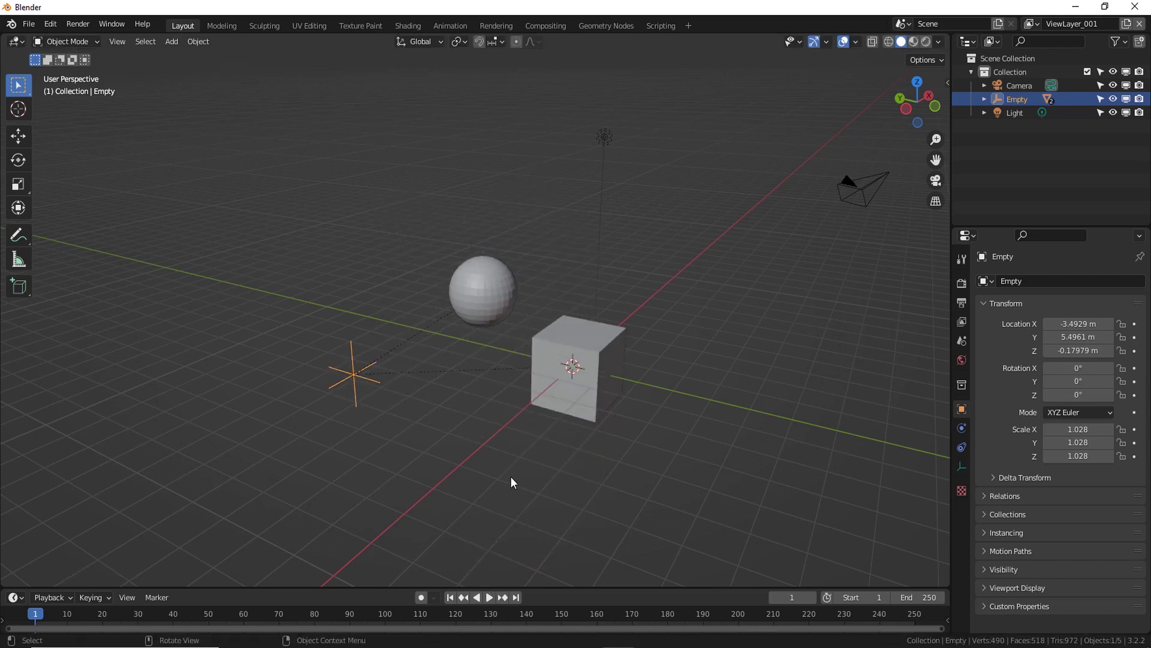
{"action": "key", "text": "alt+p"}
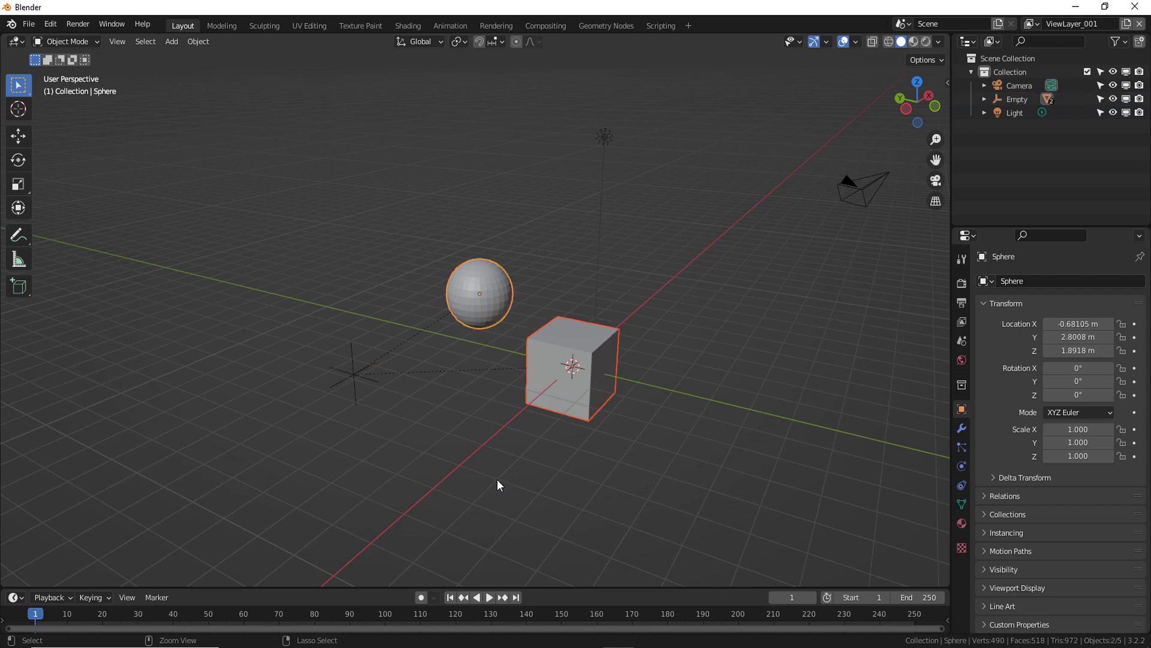
{"action": "middle_click_drag", "start_coordinate": [497, 478], "coordinate": [481, 463]}
{"action": "left_click", "coordinate": [476, 439]}
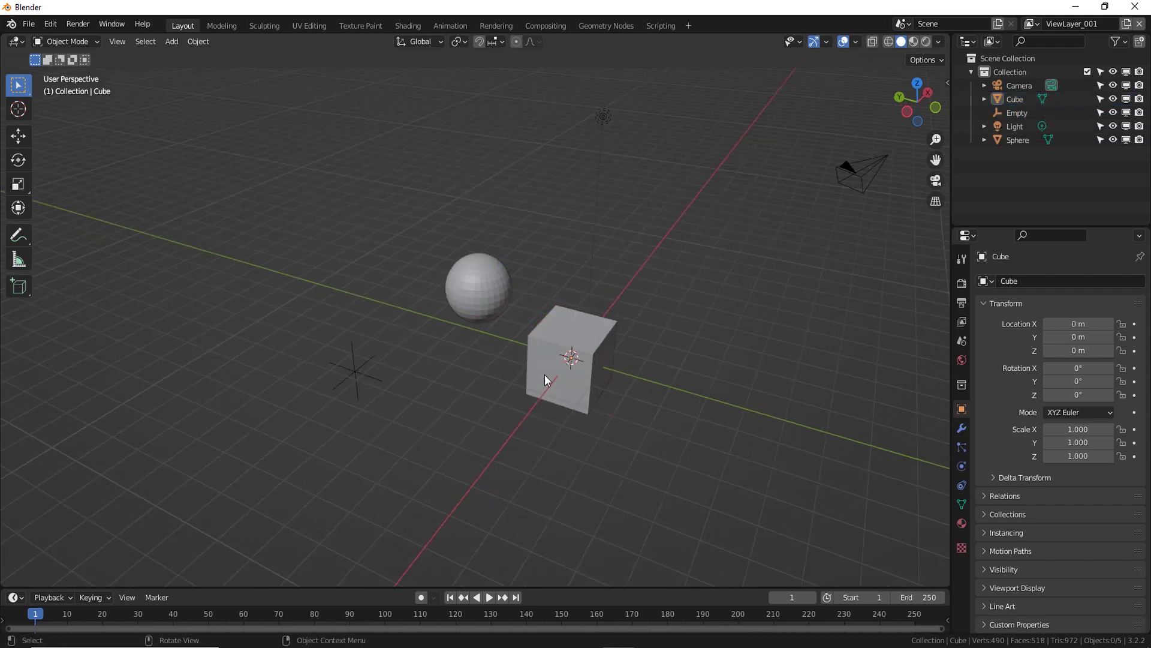
Attempt Ctrl+P parenting, which wrongly parented to the sphere, and undo it.
{"action": "scroll", "coordinate": [419, 420], "scroll_direction": "up", "scroll_amount": 2}
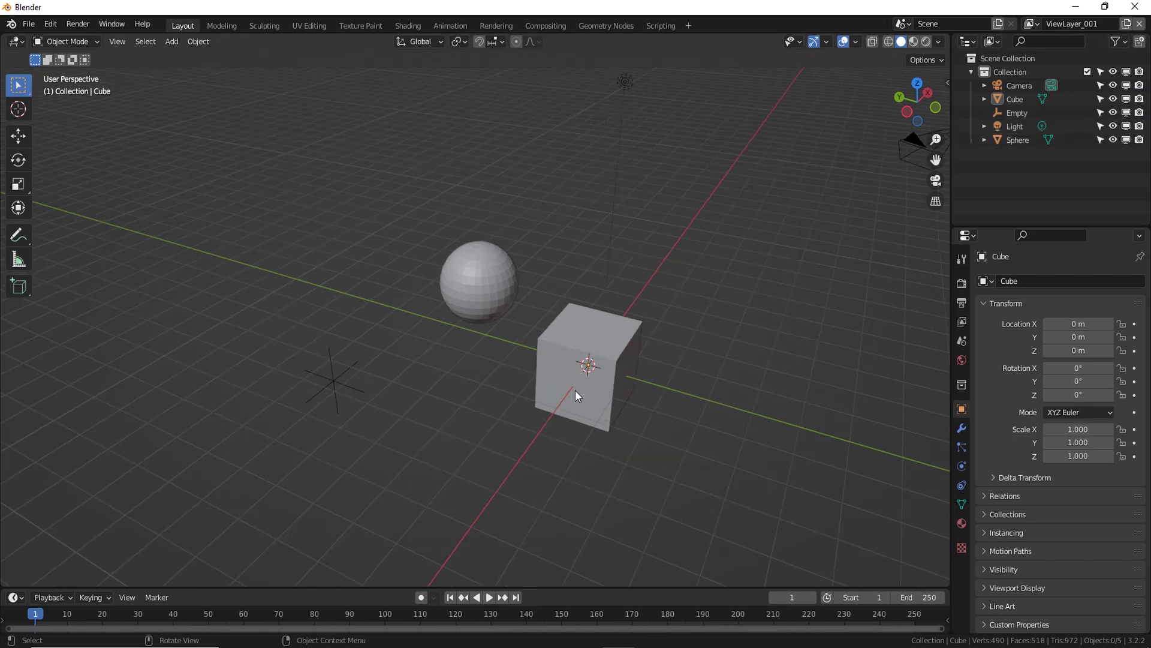
{"action": "left_click", "coordinate": [574, 390]}
{"action": "left_click", "coordinate": [488, 314], "text": "shift"}
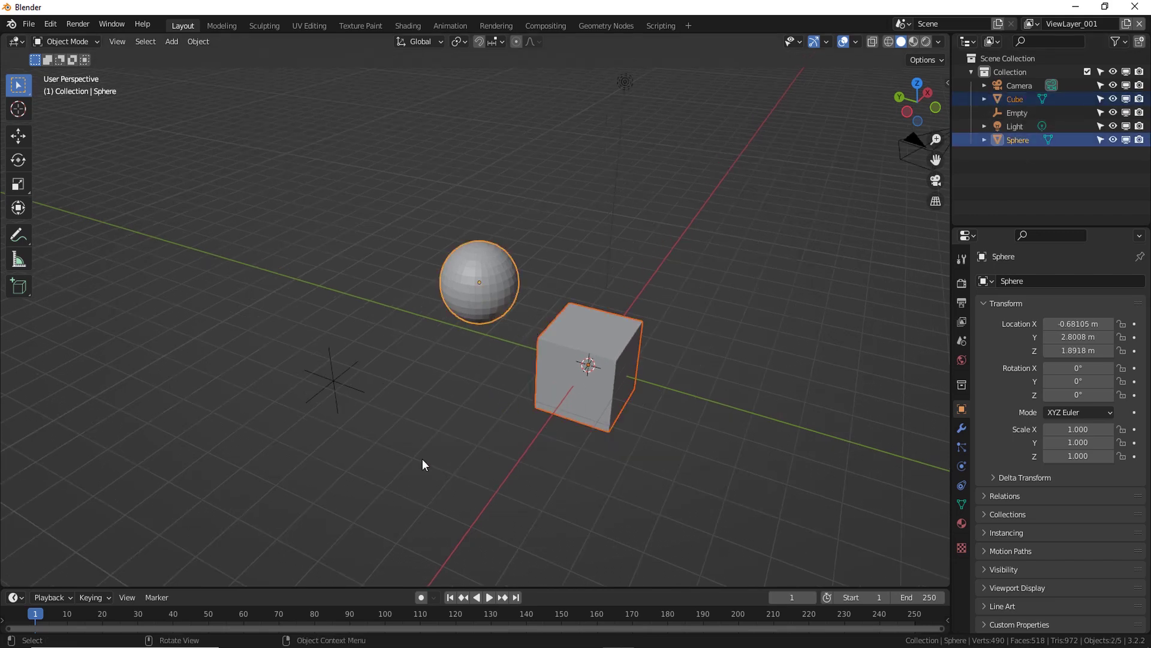
{"action": "left_click", "coordinate": [326, 393], "text": "shift"}
{"action": "key", "text": "ctrl+p"}
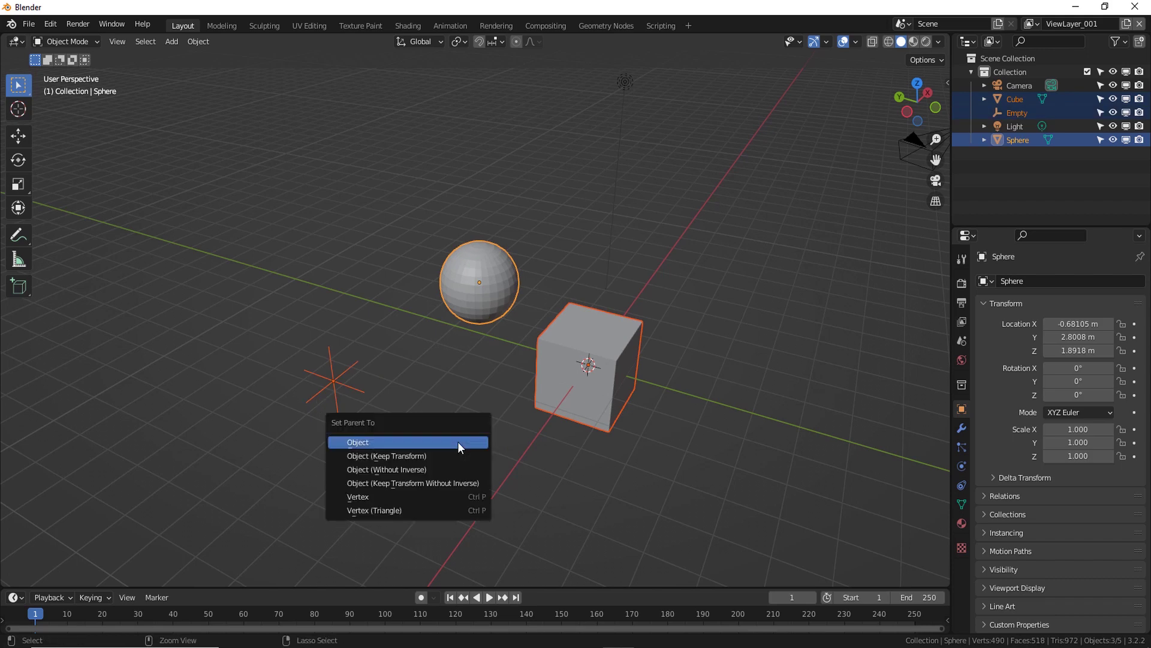
{"action": "left_click", "coordinate": [368, 444]}
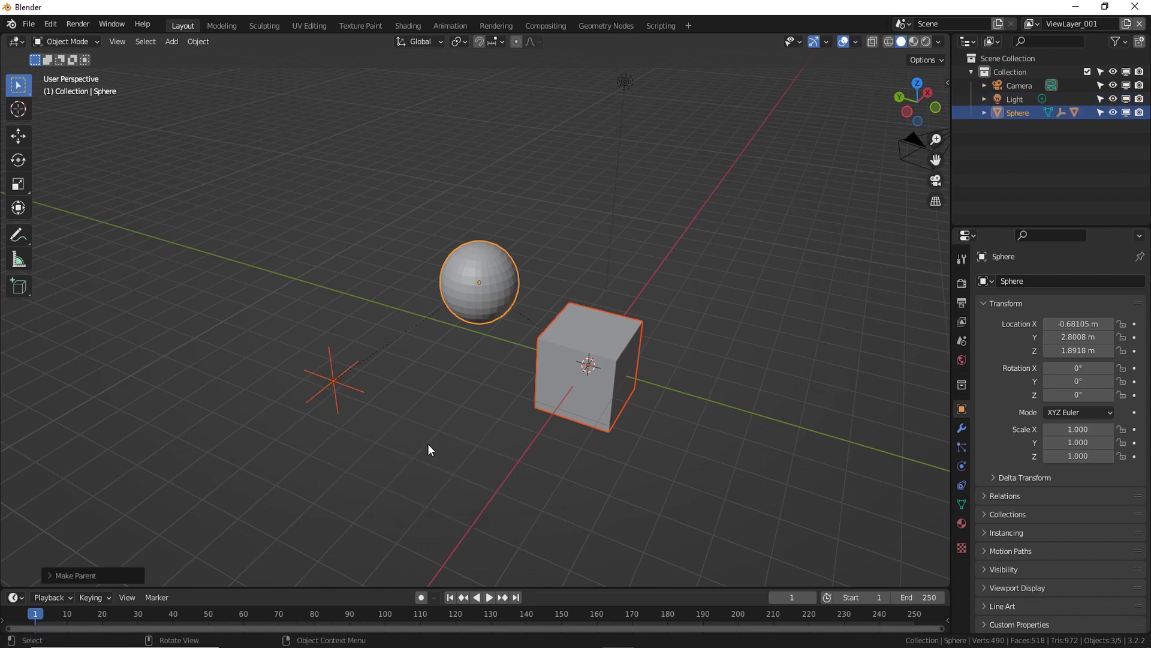
{"action": "key", "text": "ctrl+z"}
{"action": "key", "text": "ctrl+z"}
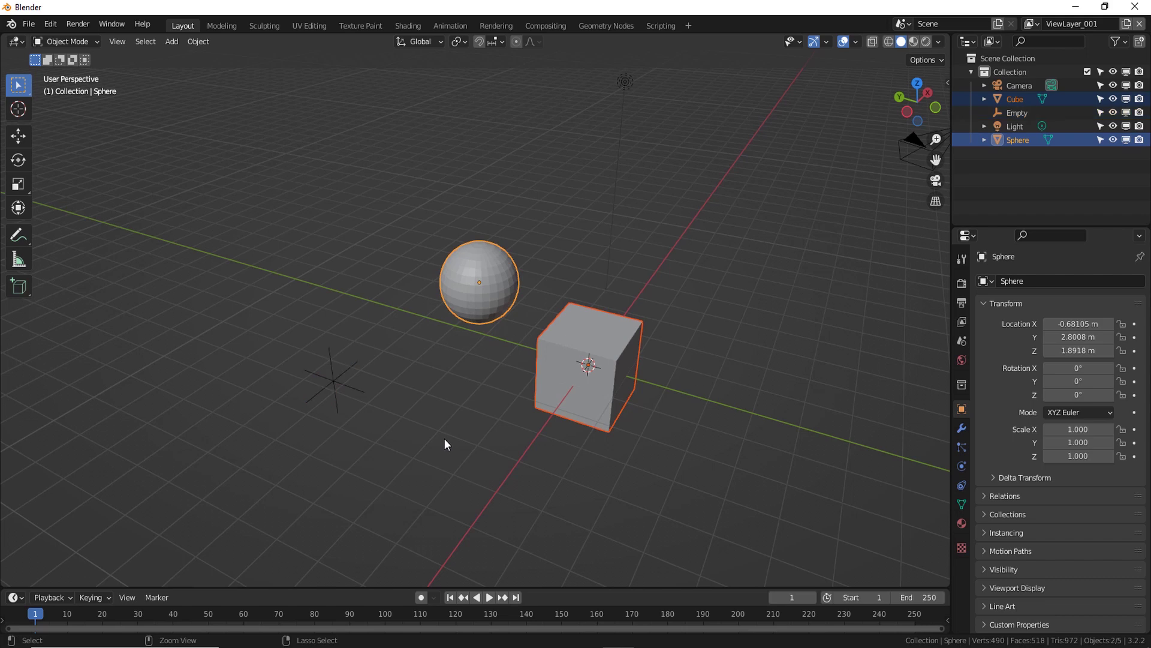
Select Cube, Sphere, then Empty last and parent both to the Empty as Object.
{"action": "left_click", "coordinate": [429, 466]}
{"action": "left_click", "coordinate": [571, 410]}
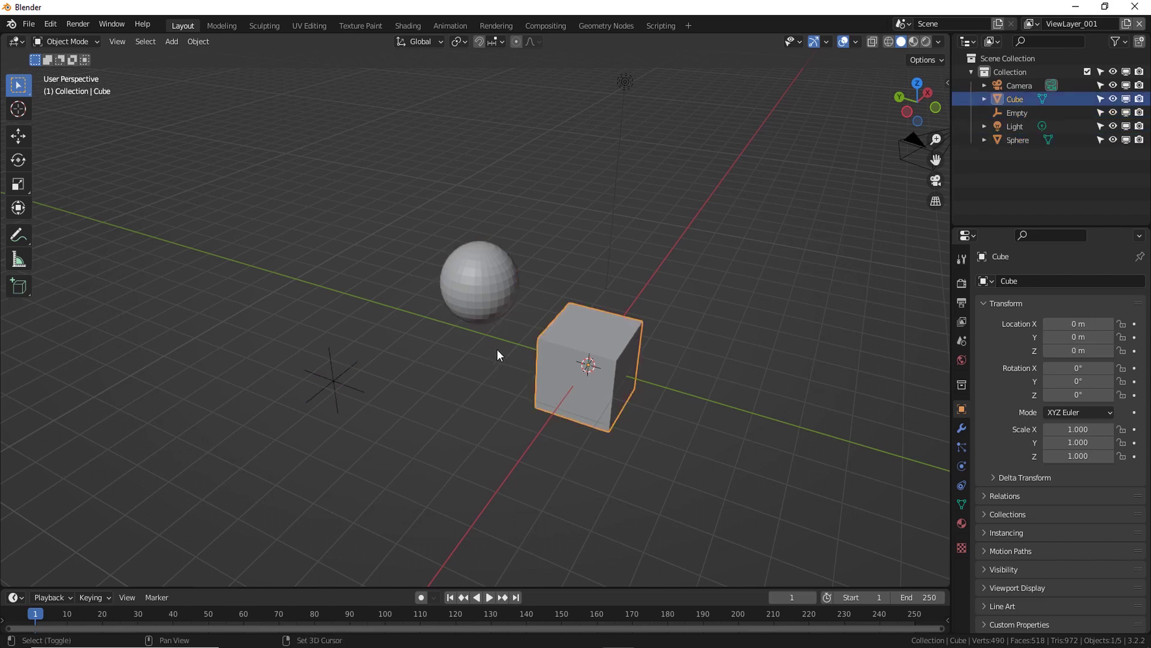
{"action": "left_click", "coordinate": [485, 295], "text": "shift"}
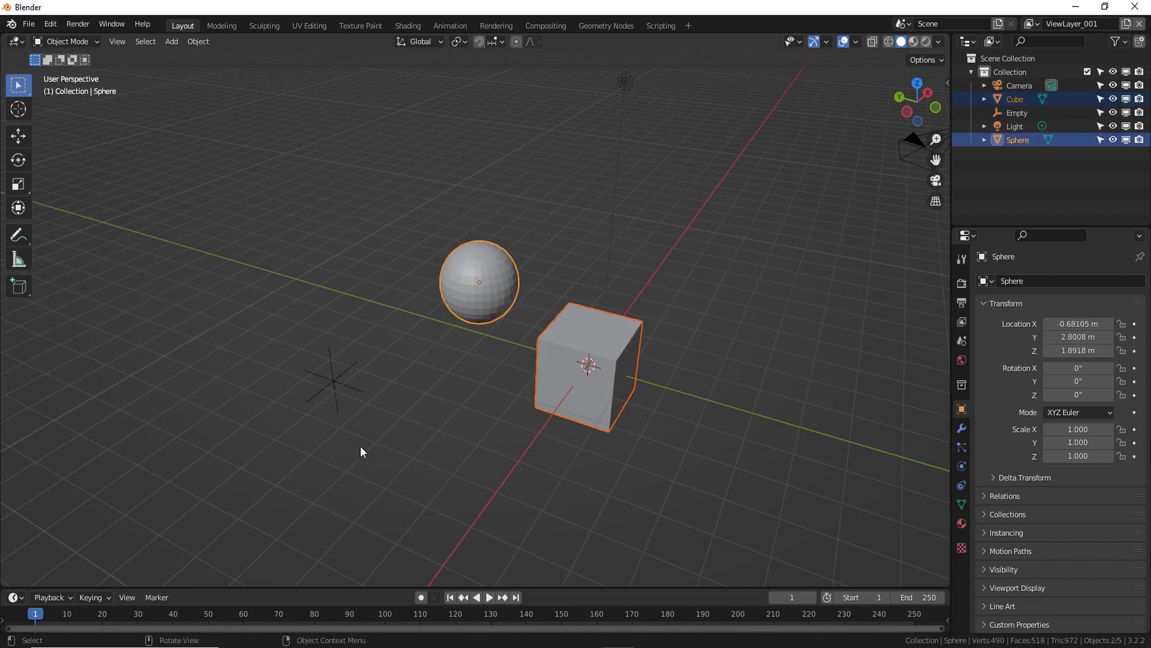
{"action": "left_click", "coordinate": [334, 380], "text": "shift"}
{"action": "key", "text": "ctrl+p"}
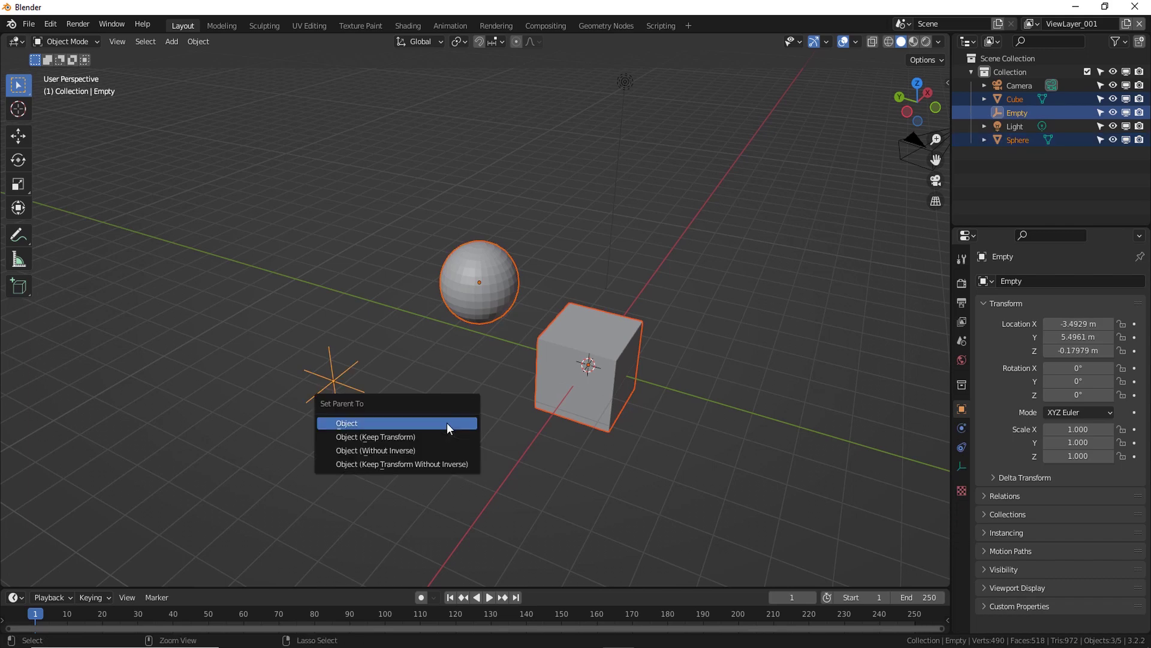
{"action": "left_click", "coordinate": [377, 424]}
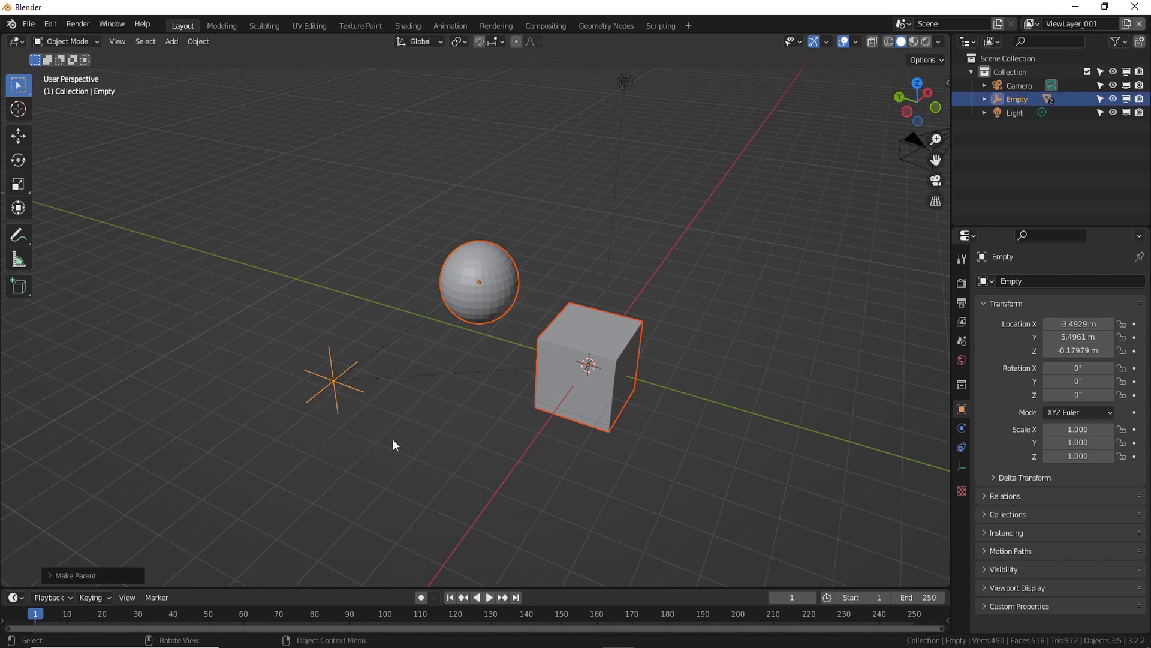
{"action": "left_click", "coordinate": [394, 440]}
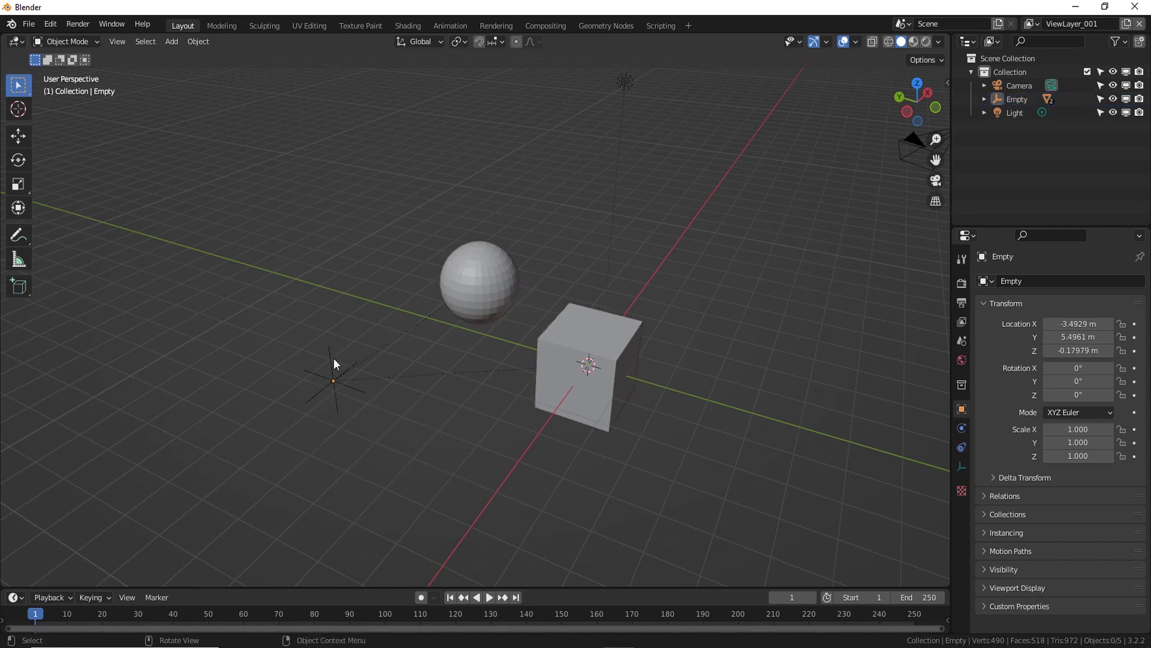
Trial-scale the Empty with its children, then expand it in the Outliner to show Cube and Sphere.
{"action": "left_click", "coordinate": [333, 380]}
{"action": "key", "text": "s"}
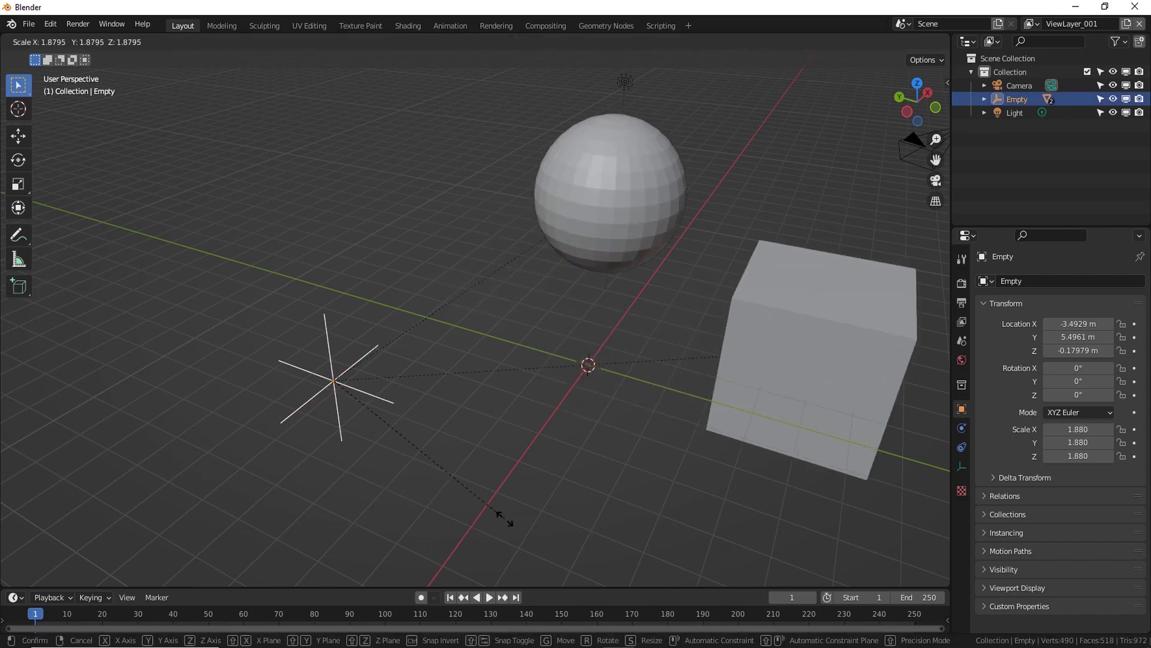
{"action": "left_click", "coordinate": [406, 498]}
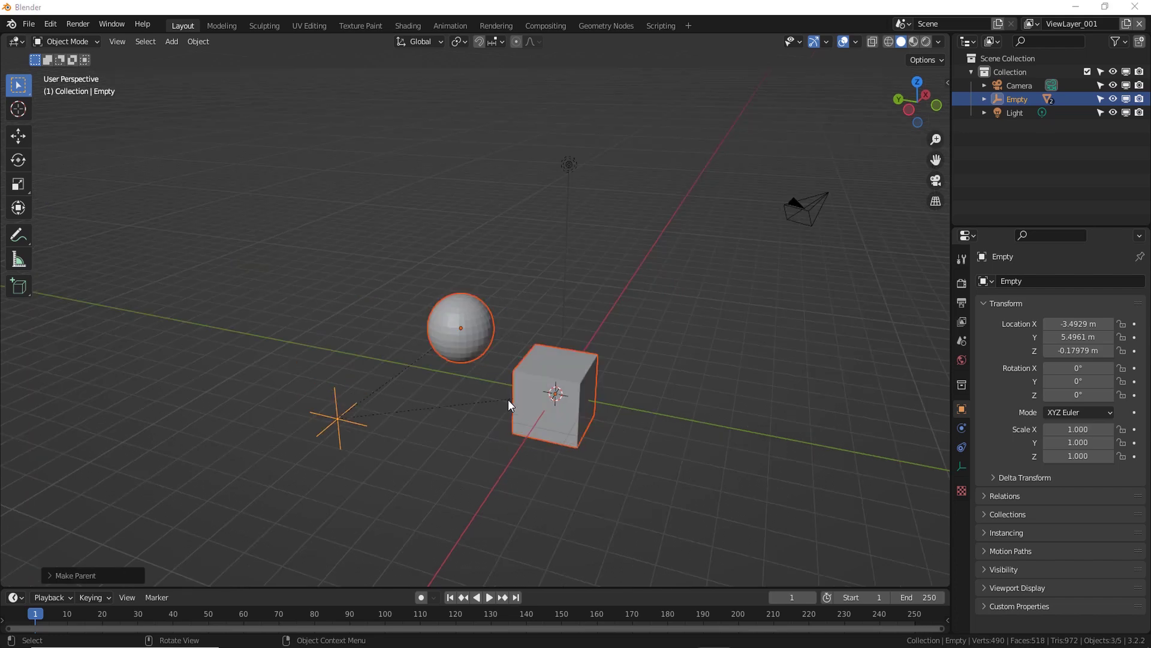
{"action": "left_click", "coordinate": [983, 99]}
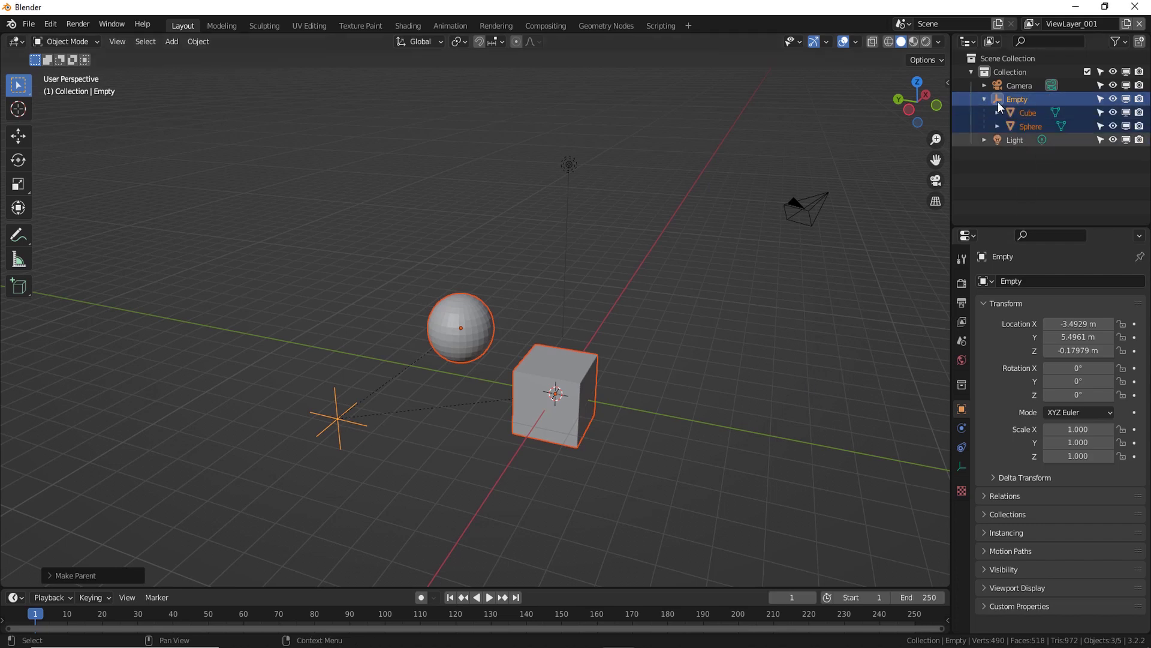
{"action": "left_click", "coordinate": [1041, 169]}
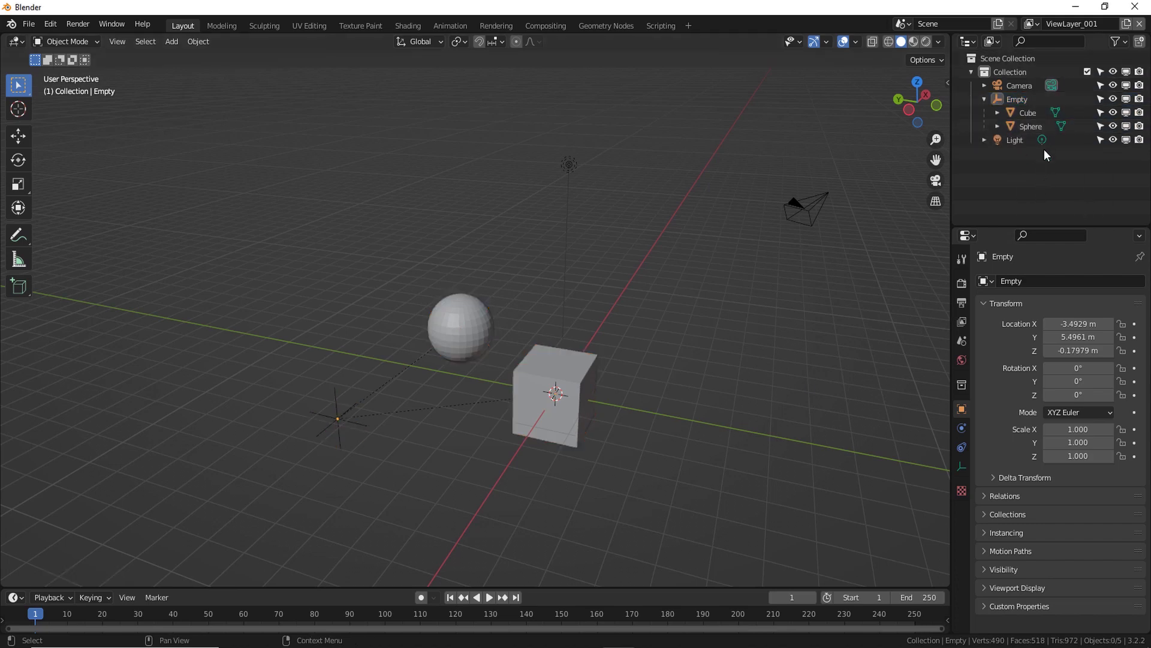